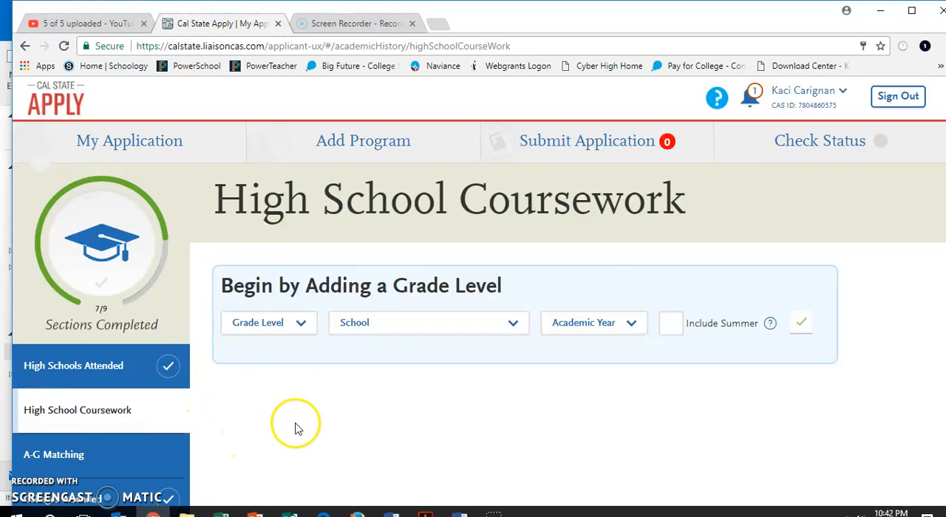
# - Open the High Schools Attended section and review the graduation status and listed high schools
pyautogui.click(107, 374)
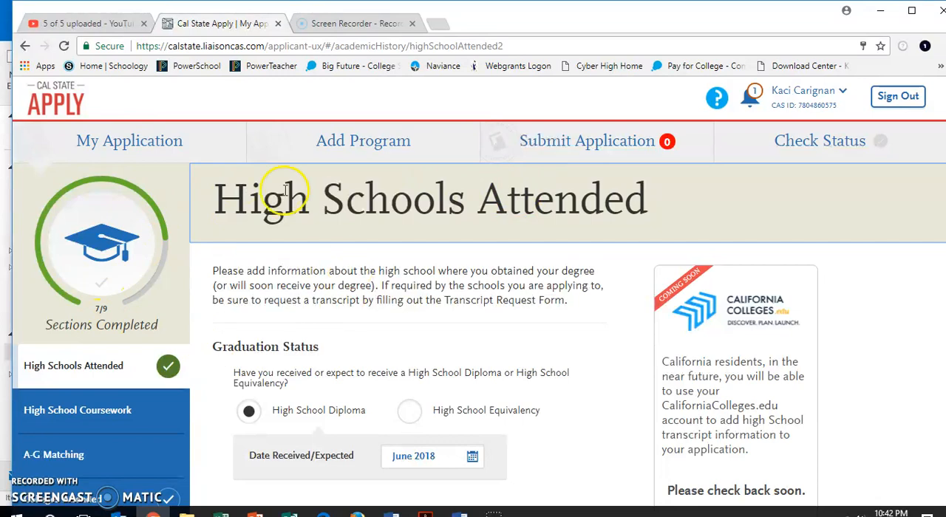
pyautogui.scroll(-3, 409, 243)
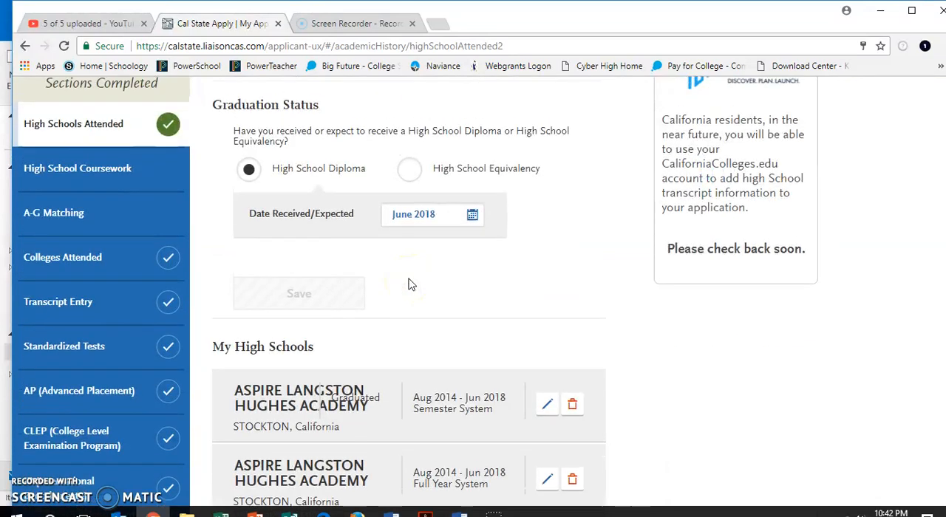
pyautogui.scroll(-1, 411, 284)
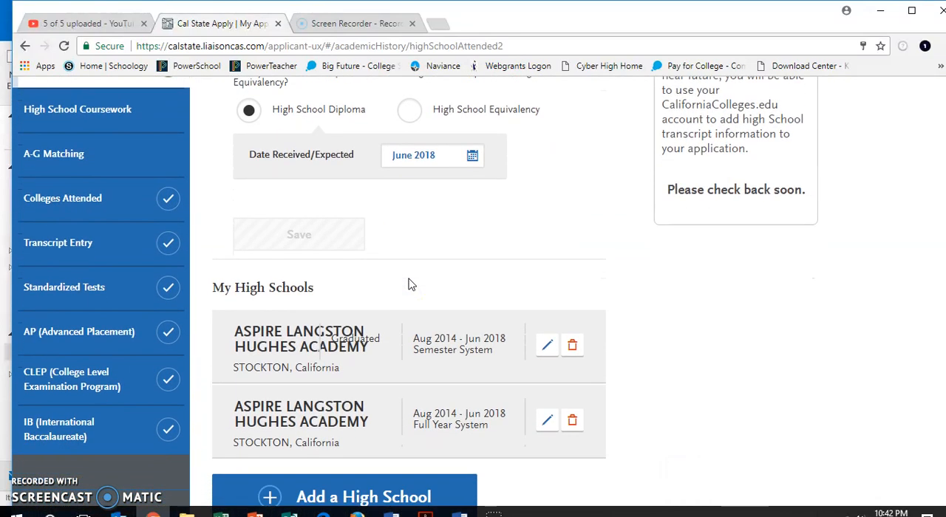
pyautogui.scroll(-1, 411, 284)
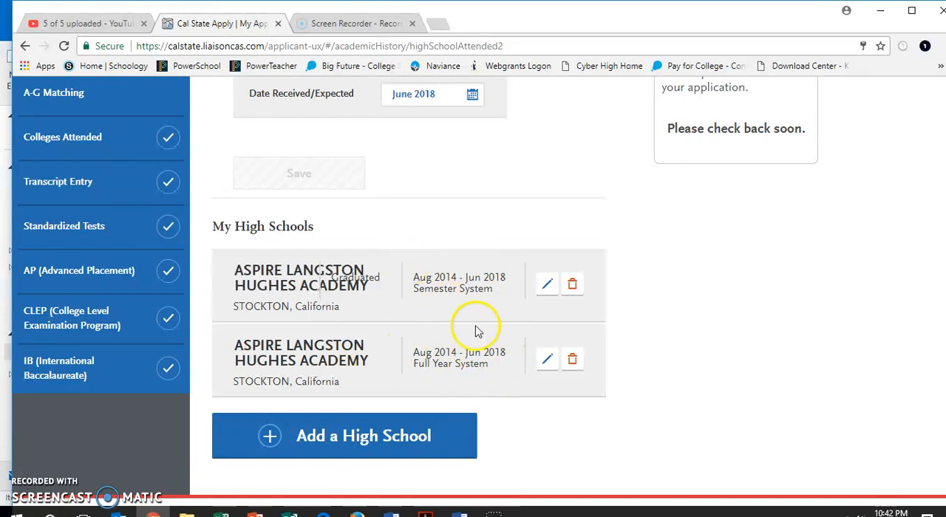
pyautogui.scroll(3, 476, 332)
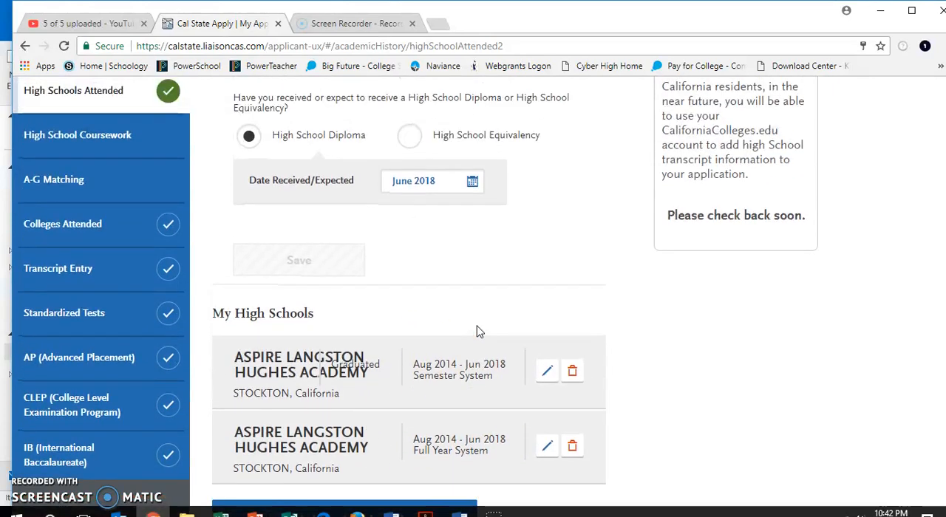
# - Return to High School Coursework and add a grade level 9 at ASPIRE LANGSTON HUGHES ACADEMY for 2014-2015
pyautogui.click(110, 215)
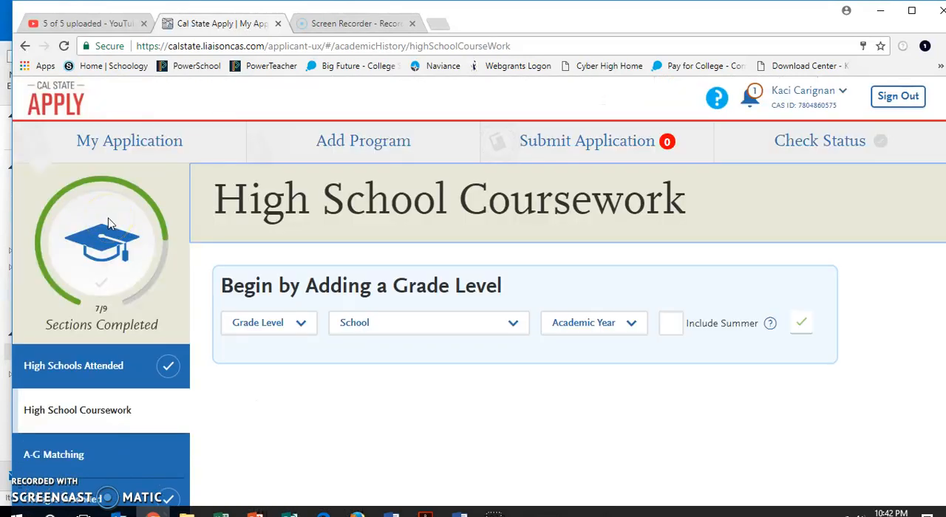
pyautogui.click(303, 332)
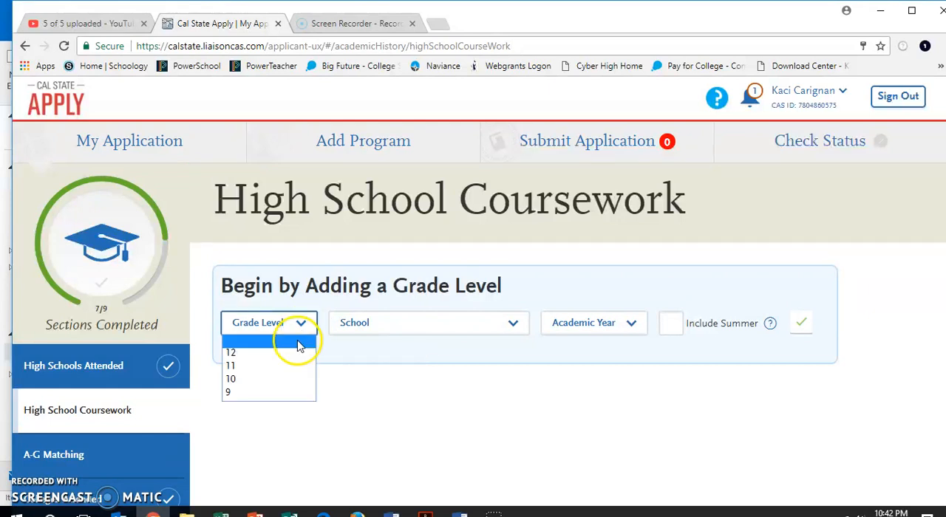
pyautogui.click(279, 391)
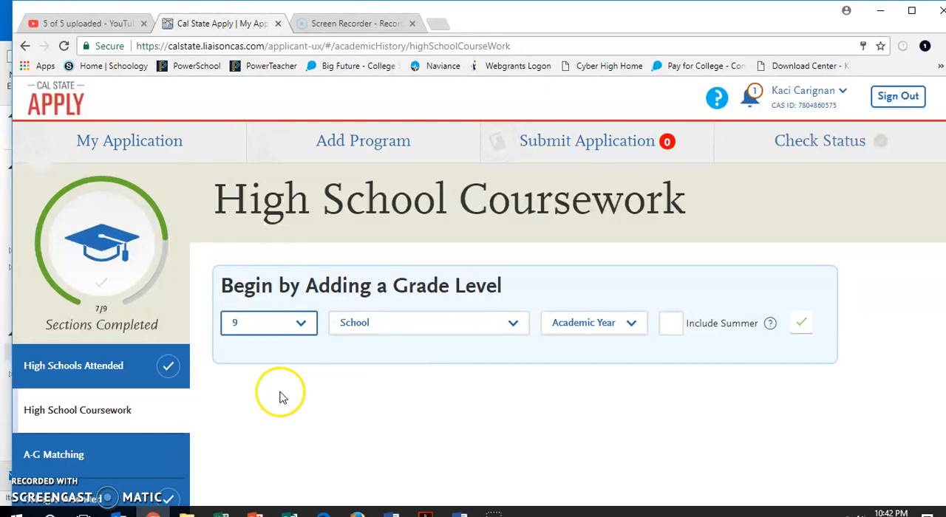
pyautogui.click(352, 331)
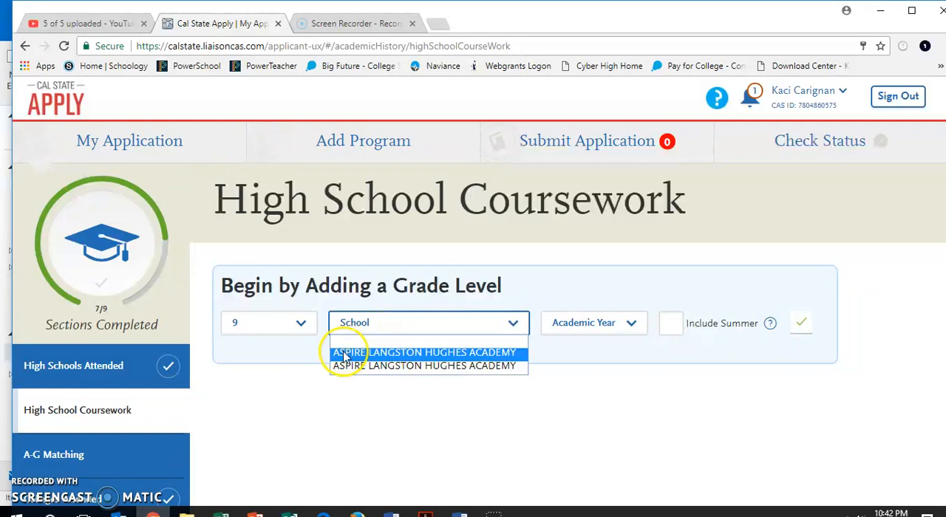
pyautogui.click(345, 354)
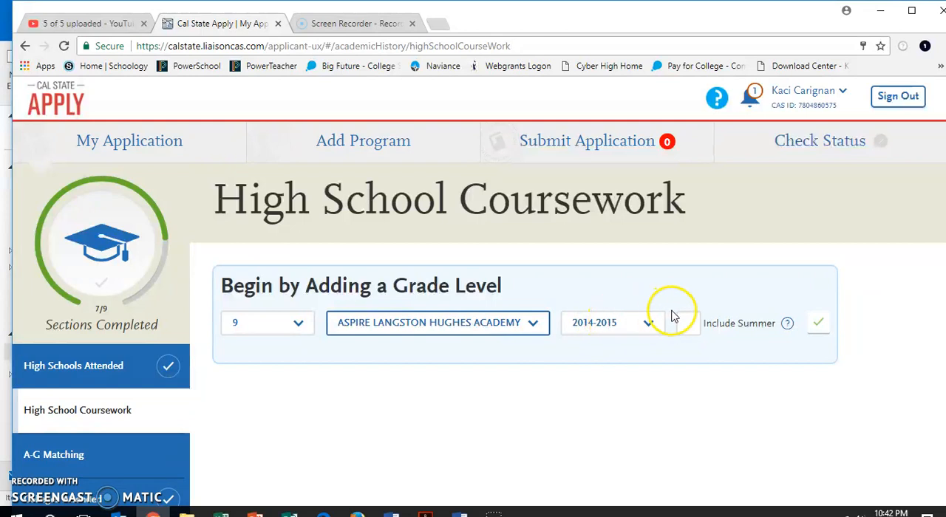
pyautogui.click(821, 330)
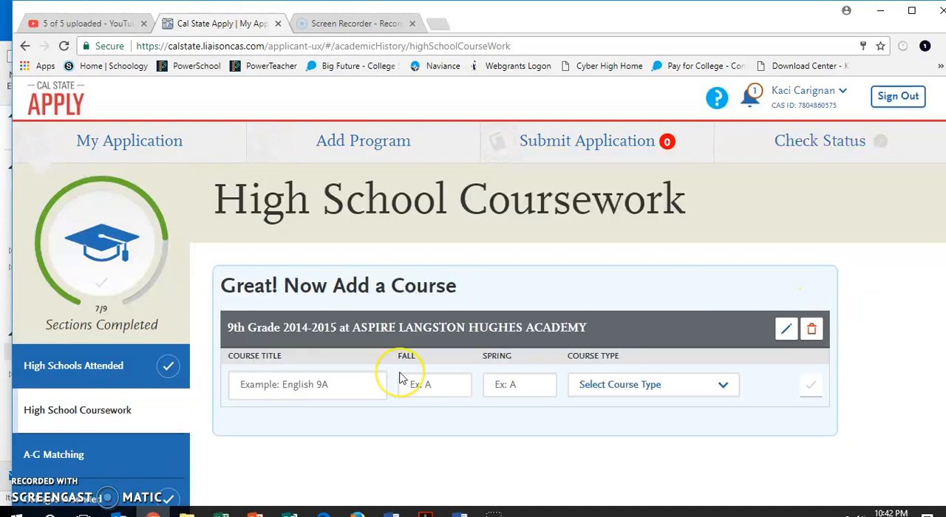
# - Add the course English 1 with a Fall grade of A, no Spring grade, and course type None
pyautogui.click(304, 389)
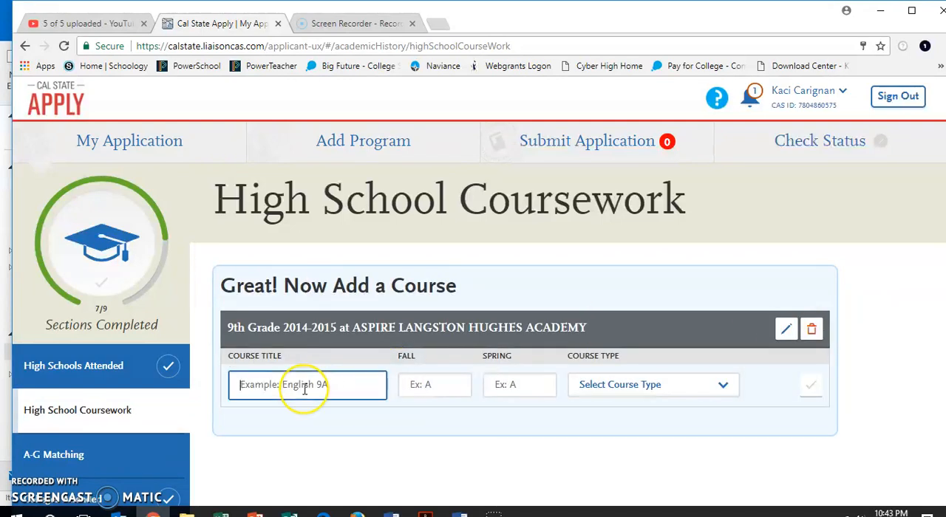
pyautogui.write('Engli')
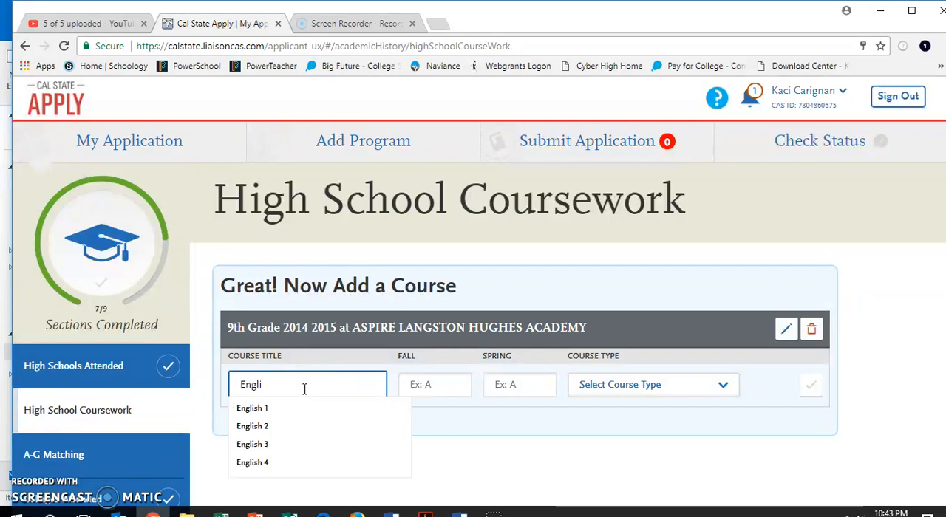
pyautogui.click(287, 411)
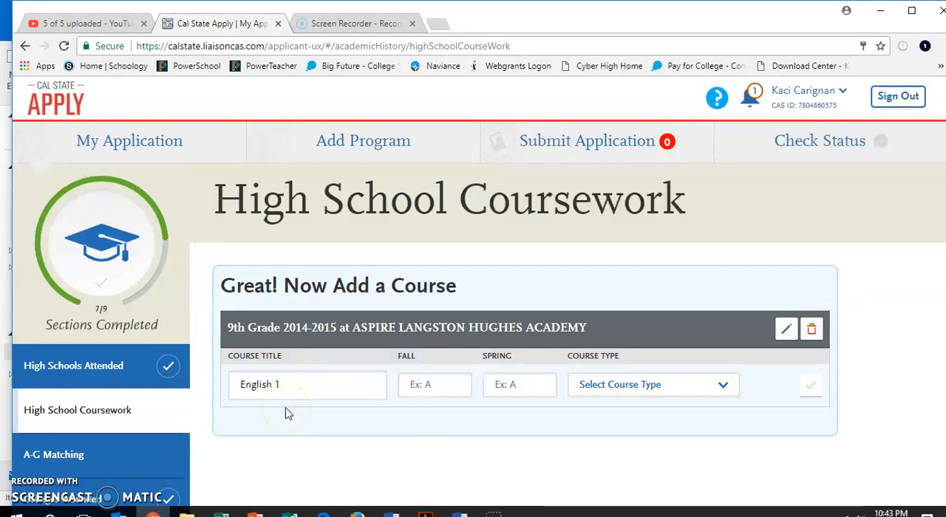
pyautogui.click(444, 387)
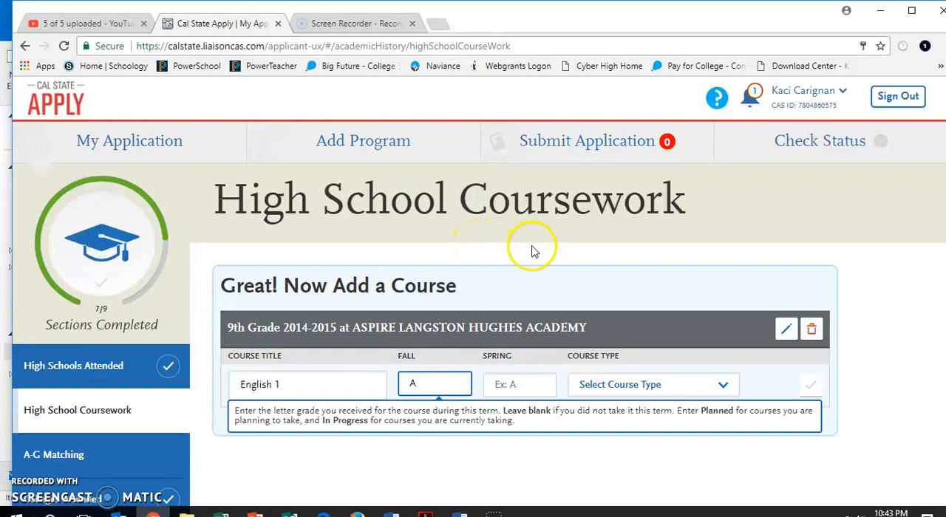
pyautogui.click(521, 381)
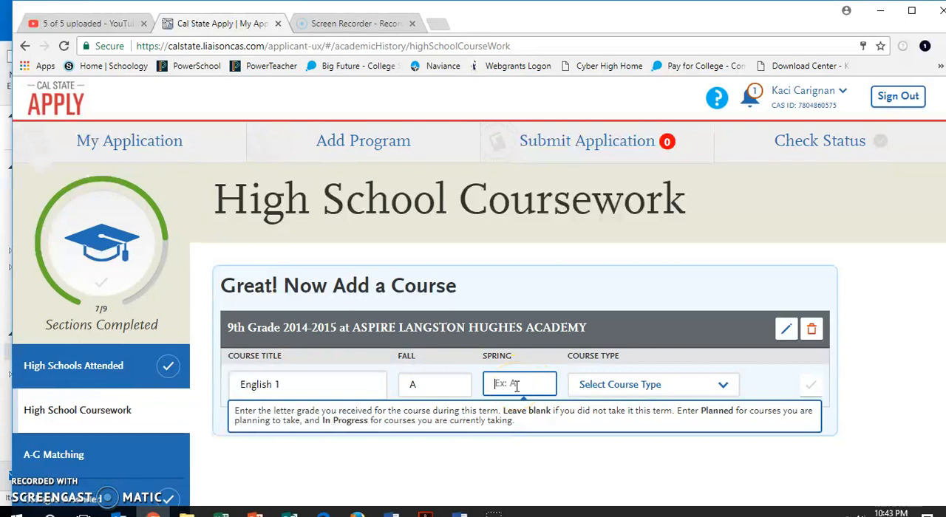
pyautogui.click(543, 384)
pyautogui.click(508, 377)
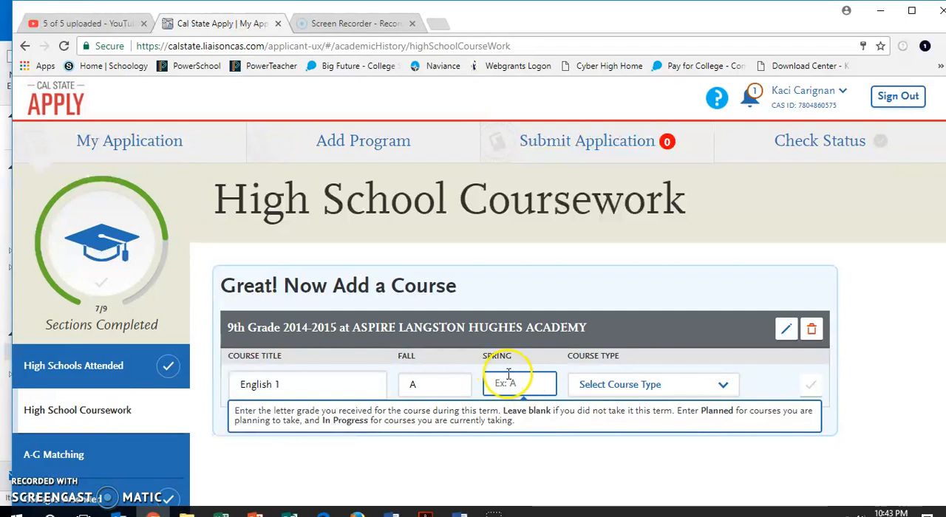
pyautogui.click(624, 383)
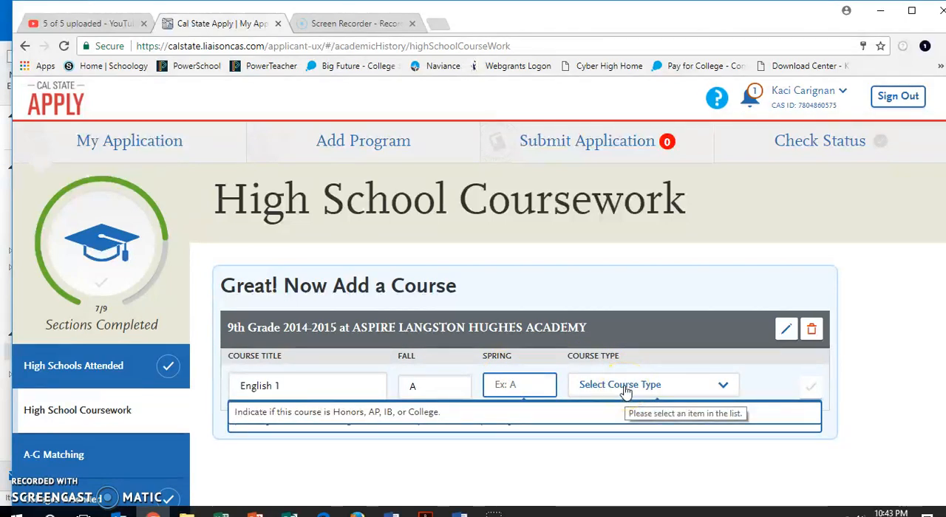
pyautogui.click(624, 388)
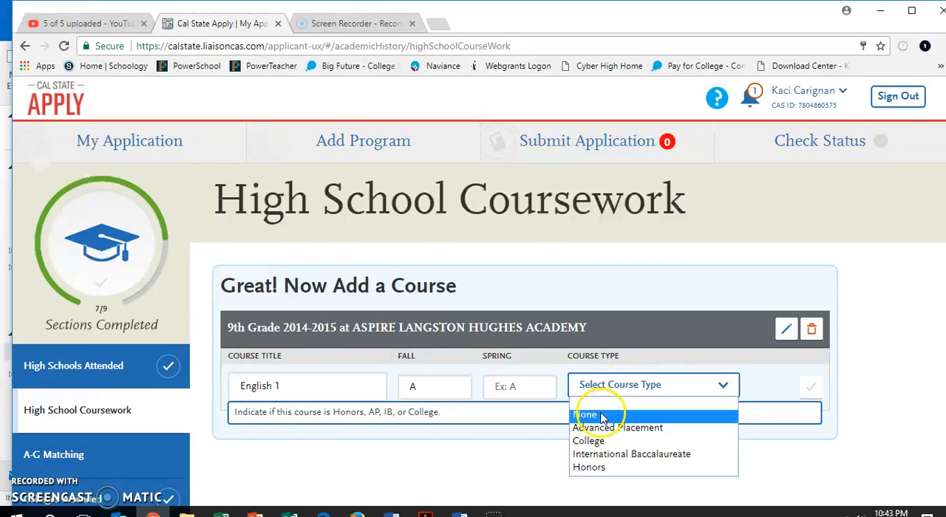
pyautogui.click(600, 417)
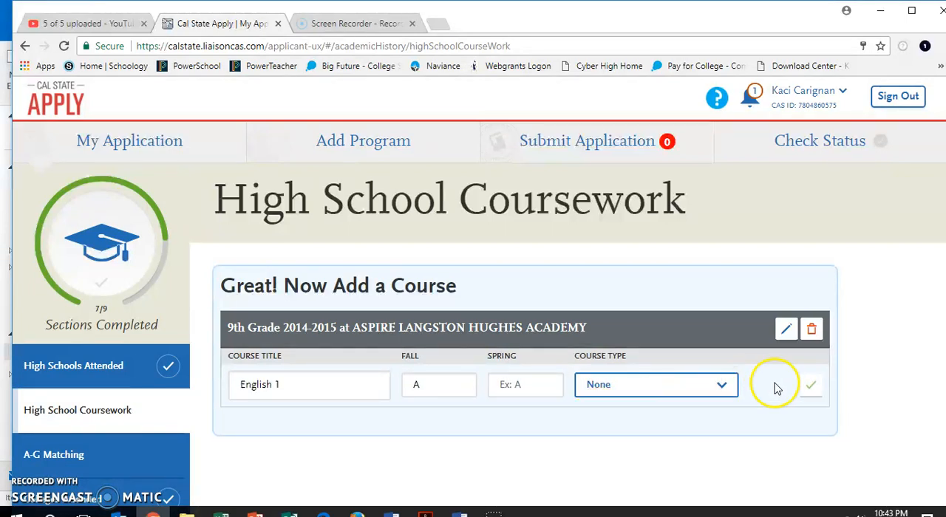
pyautogui.click(813, 380)
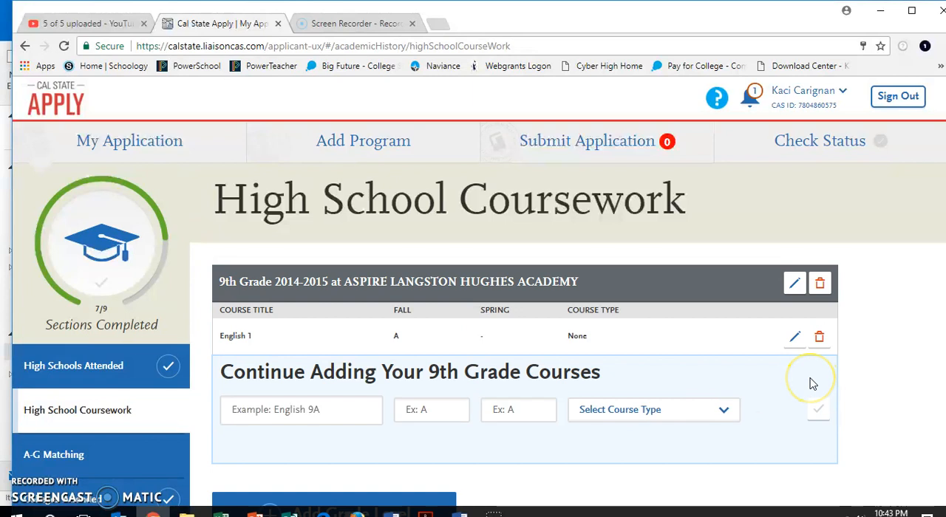
# - Add the course Algebra 1 with Fall and Spring grades of A and course type None
pyautogui.click(287, 411)
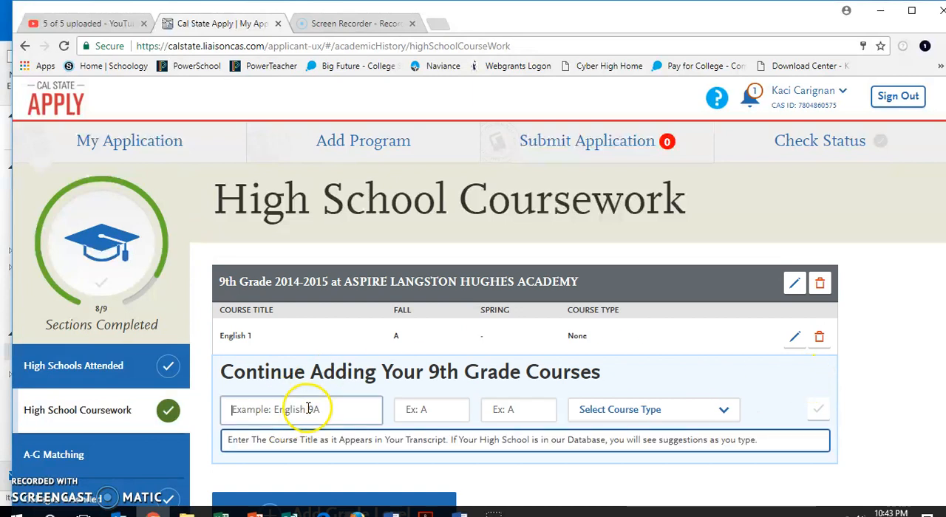
pyautogui.write('Alg')
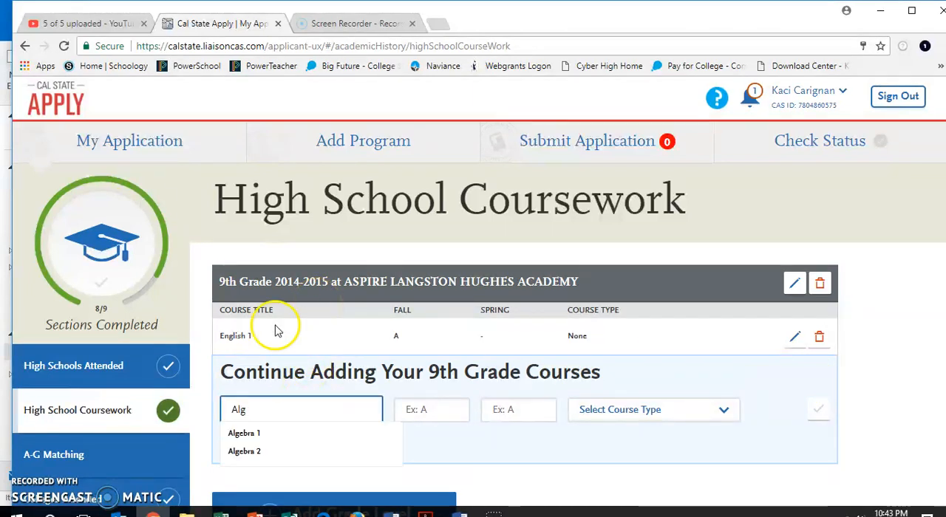
pyautogui.click(255, 439)
pyautogui.click(447, 412)
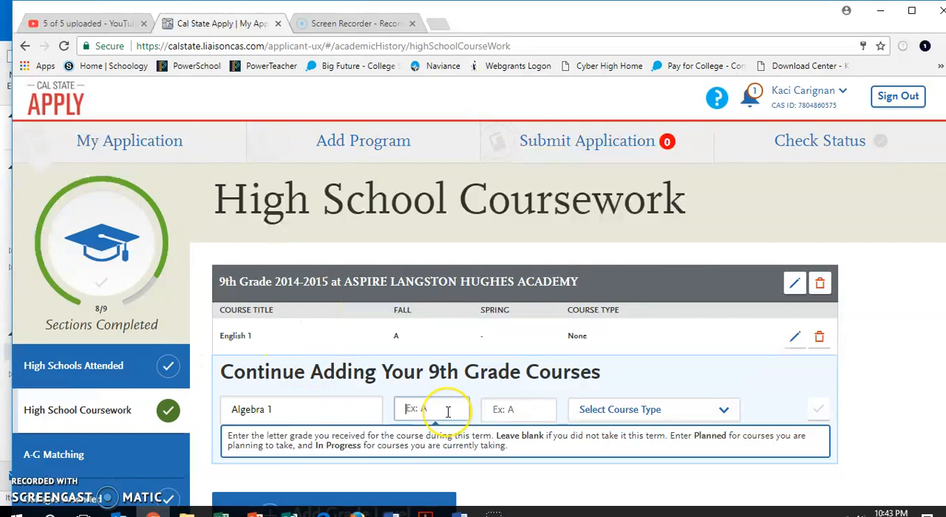
pyautogui.write('A')
pyautogui.click(511, 414)
pyautogui.write('A')
pyautogui.click(625, 414)
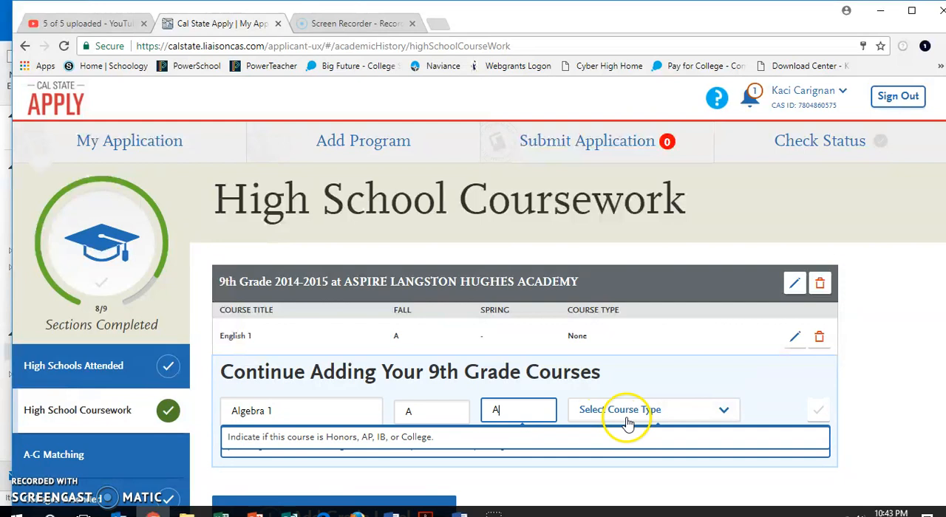
pyautogui.click(609, 436)
pyautogui.click(818, 408)
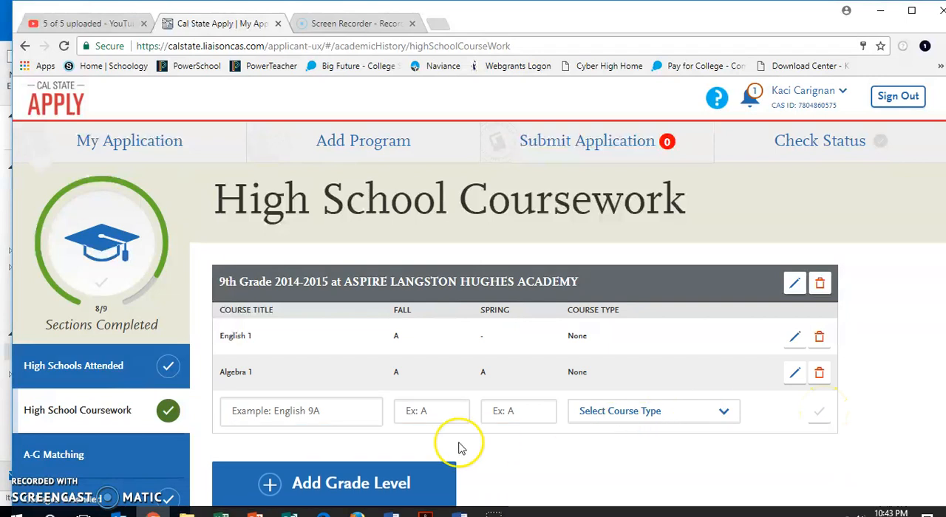
# - Add another grade level 9 for 2014-2015 using the second ASPIRE LANGSTON HUGHES ACADEMY entry
pyautogui.scroll(-1, 460, 445)
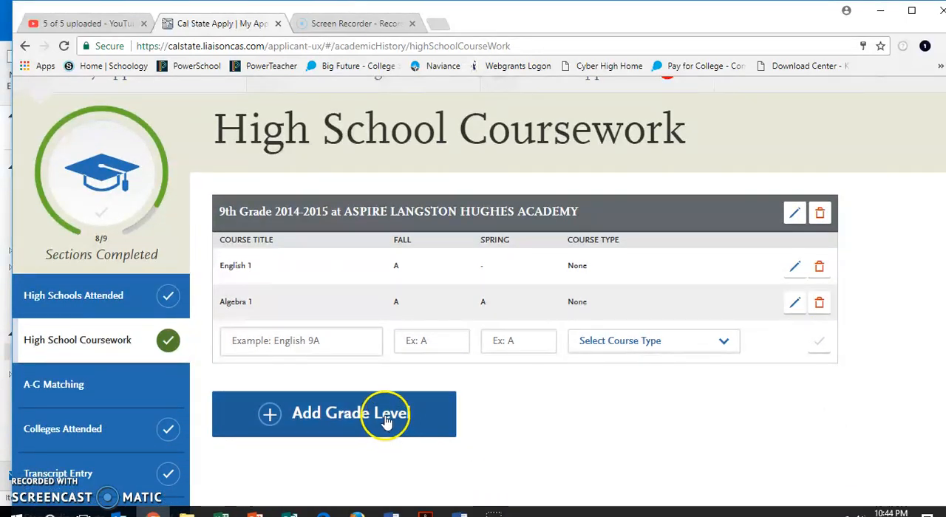
pyautogui.click(386, 421)
pyautogui.click(291, 408)
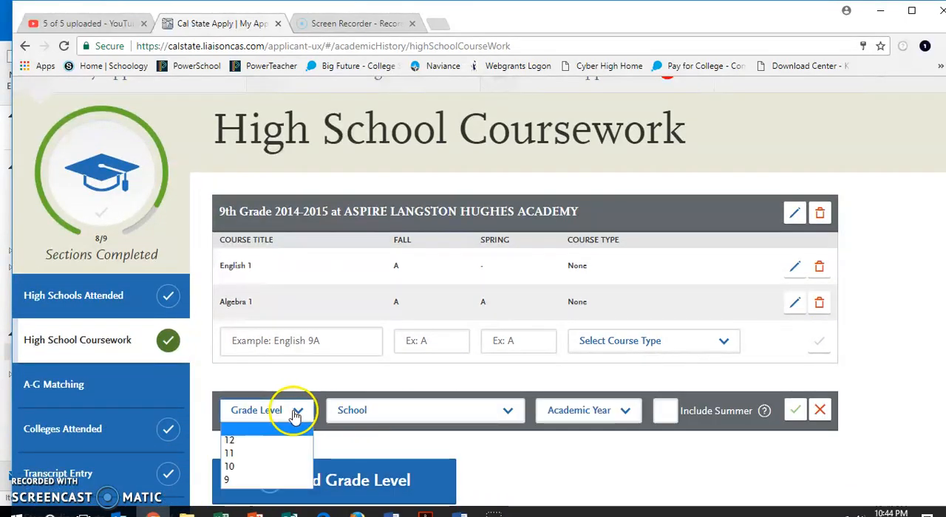
pyautogui.click(274, 480)
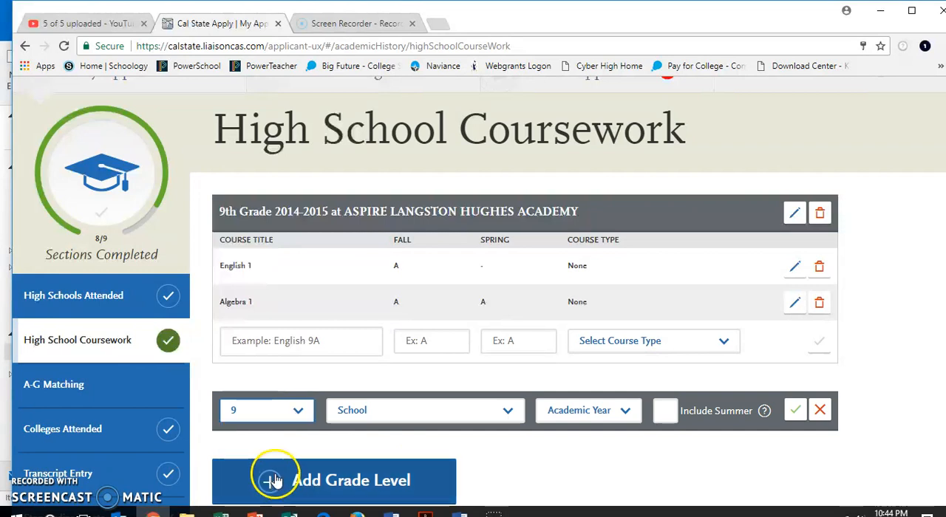
pyautogui.click(369, 417)
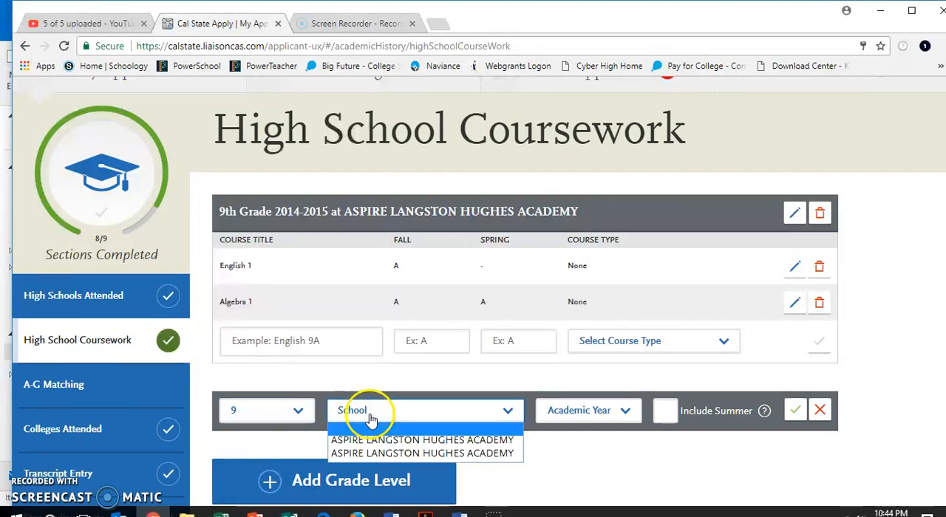
pyautogui.click(362, 454)
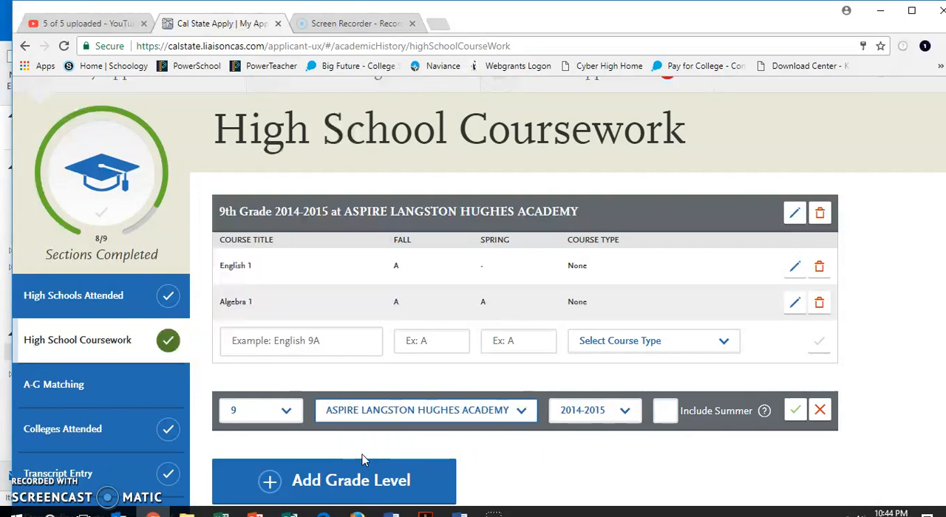
pyautogui.click(613, 417)
pyautogui.click(603, 445)
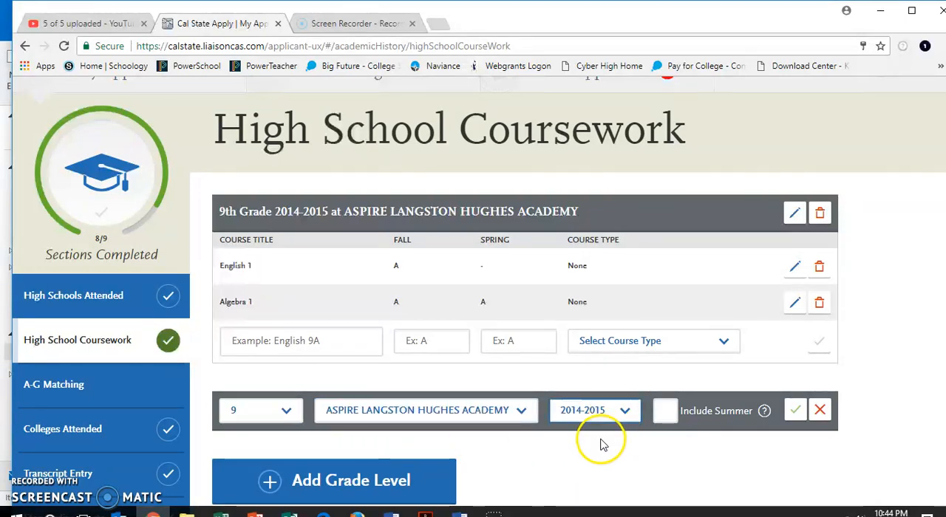
pyautogui.click(795, 411)
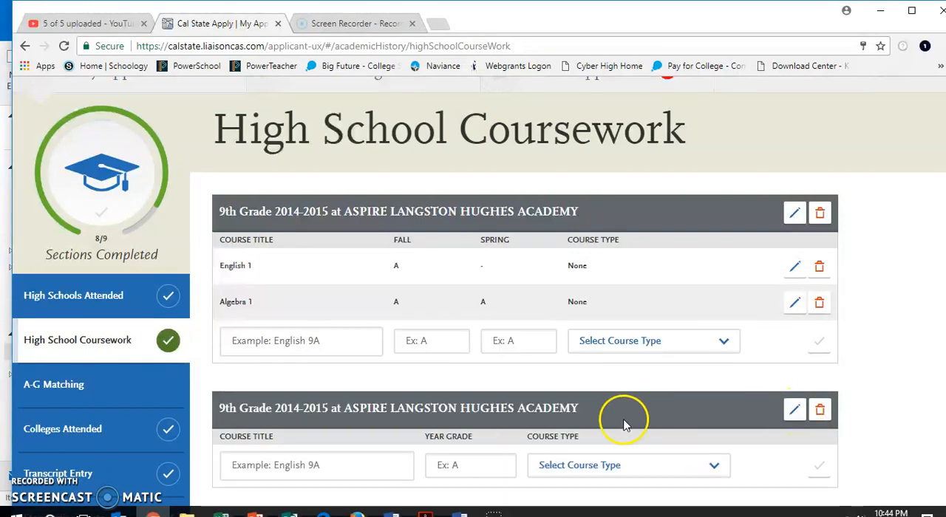
# - Add the course Biology to the second 9th grade level with a year grade of A and course type None
pyautogui.scroll(-1, 623, 422)
pyautogui.click(348, 415)
pyautogui.click(367, 399)
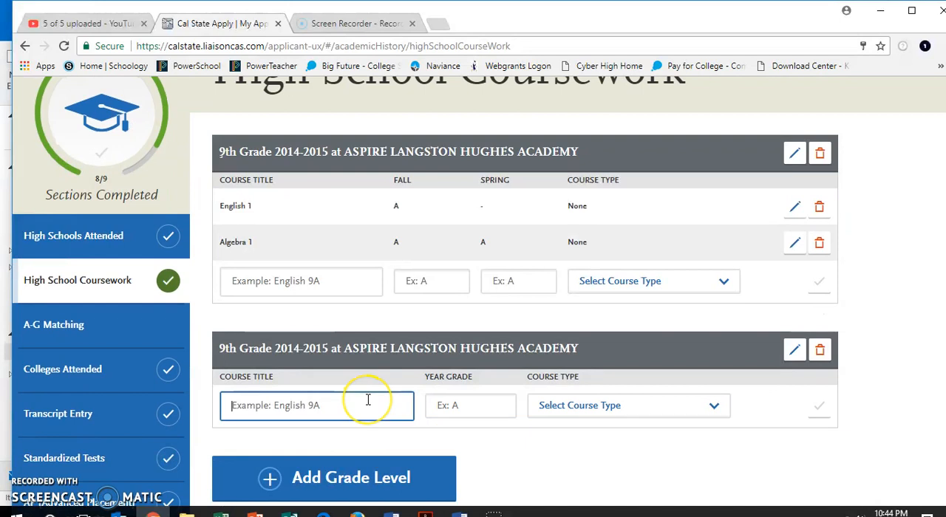
pyautogui.write('Biol')
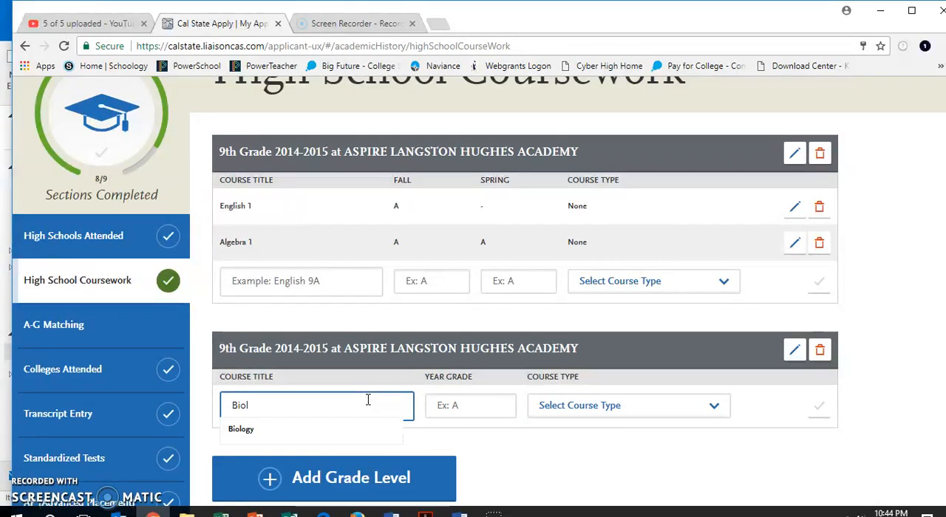
pyautogui.click(245, 430)
pyautogui.click(436, 405)
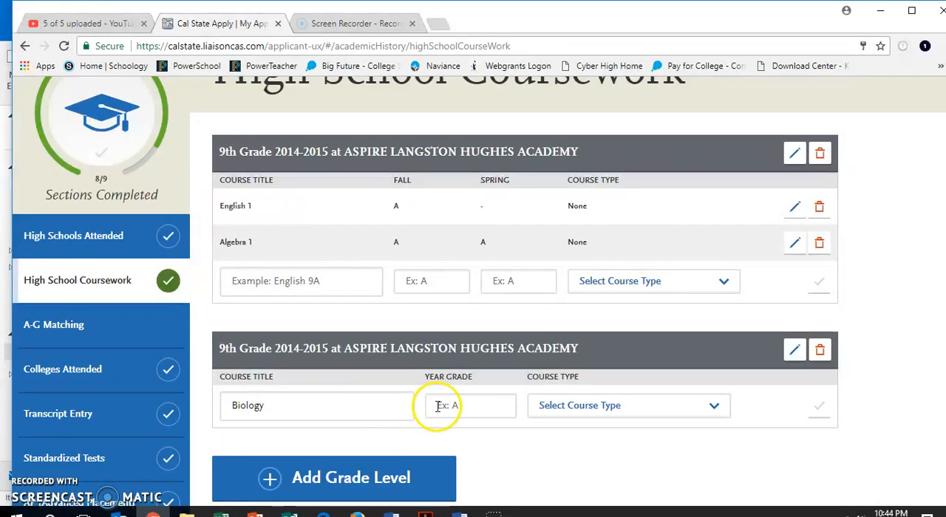
pyautogui.click(477, 406)
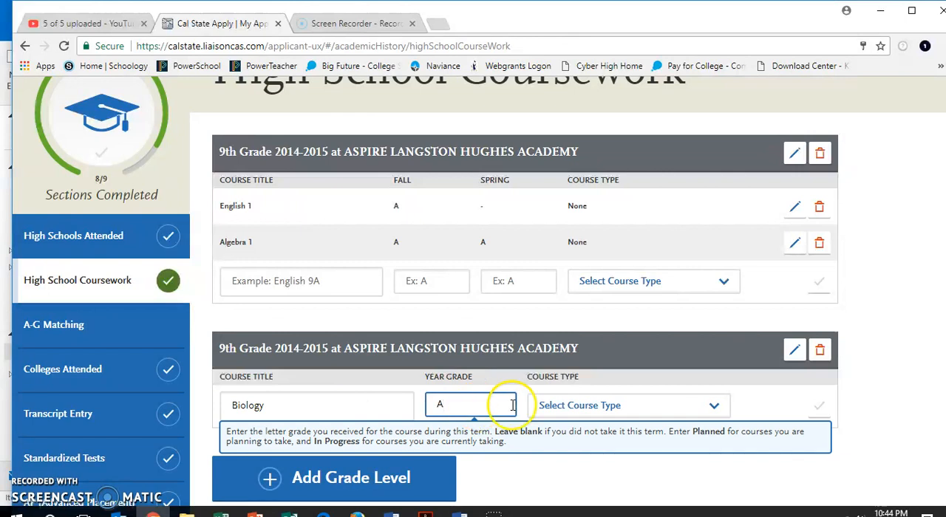
pyautogui.press('Tab')
pyautogui.click(578, 412)
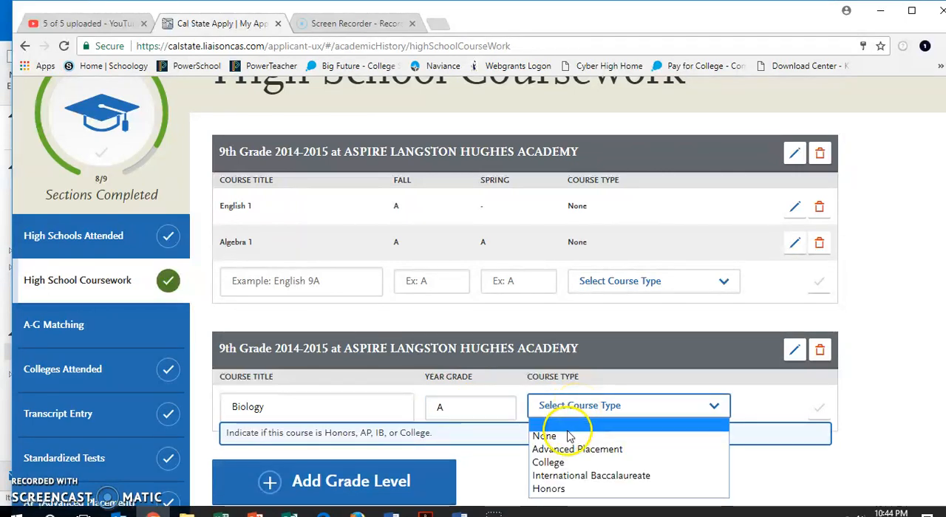
pyautogui.click(544, 436)
pyautogui.click(818, 414)
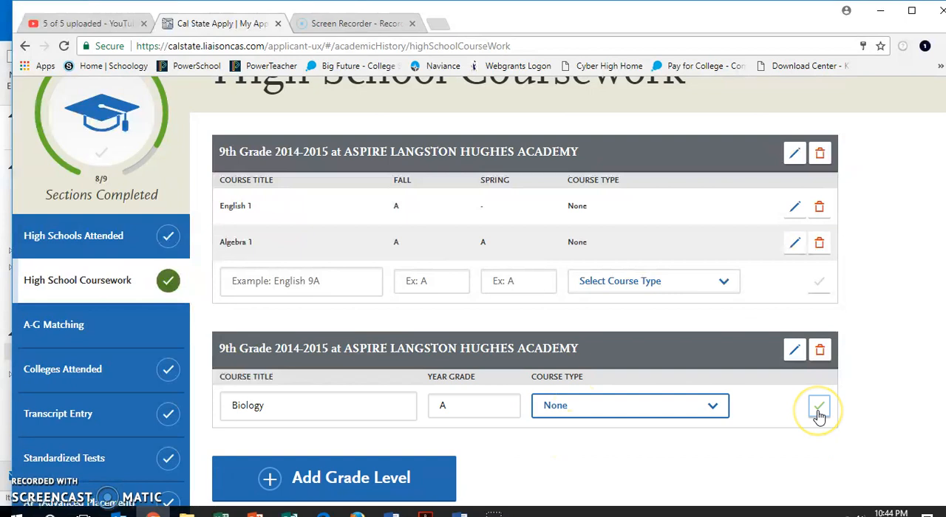
# - Add the course Spanish 1 with a year grade of A and course type None
pyautogui.click(369, 449)
pyautogui.write('Span')
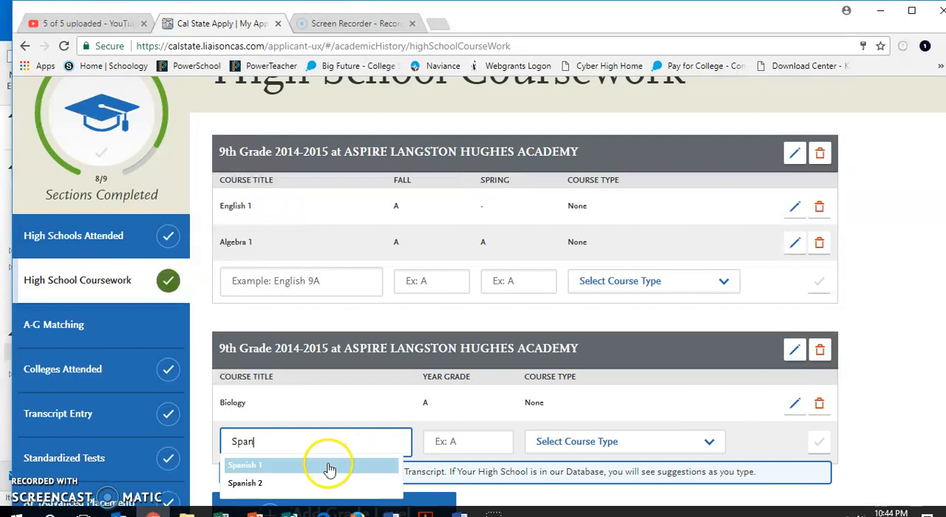
pyautogui.click(325, 464)
pyautogui.click(475, 441)
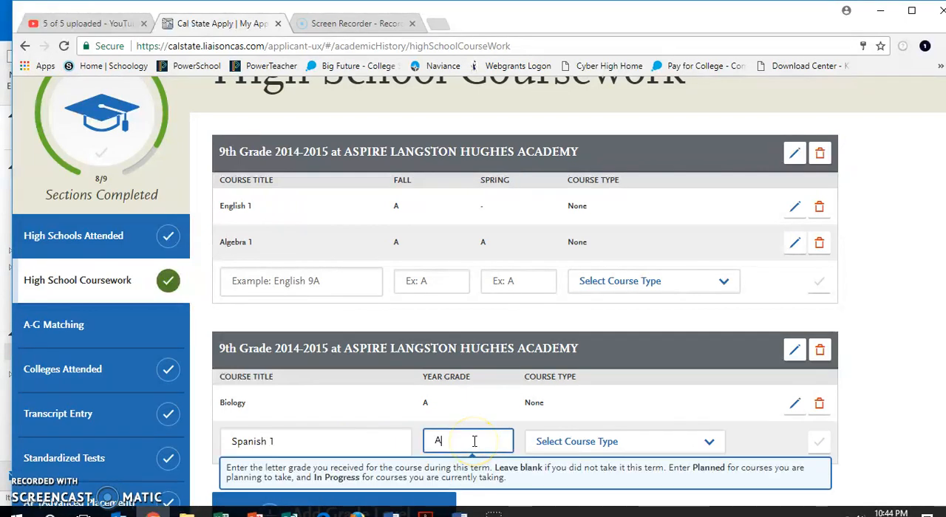
pyautogui.click(608, 441)
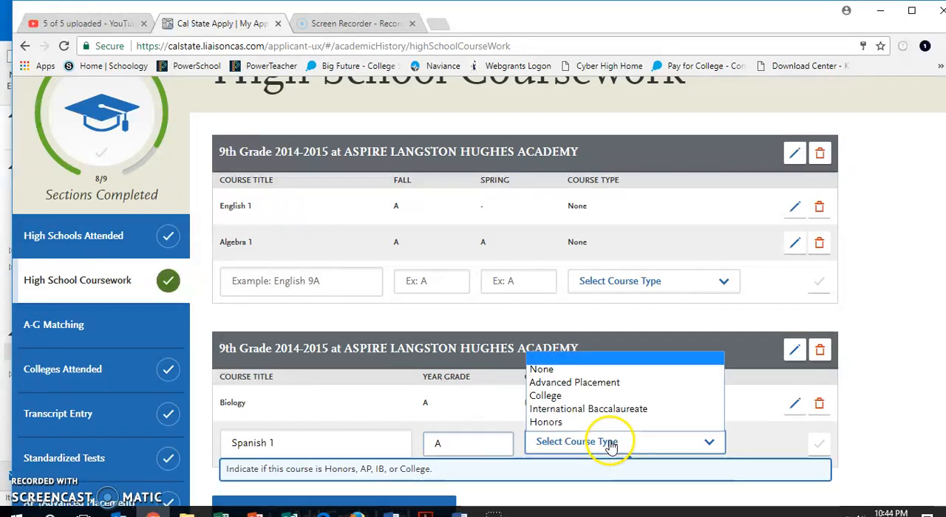
pyautogui.click(618, 372)
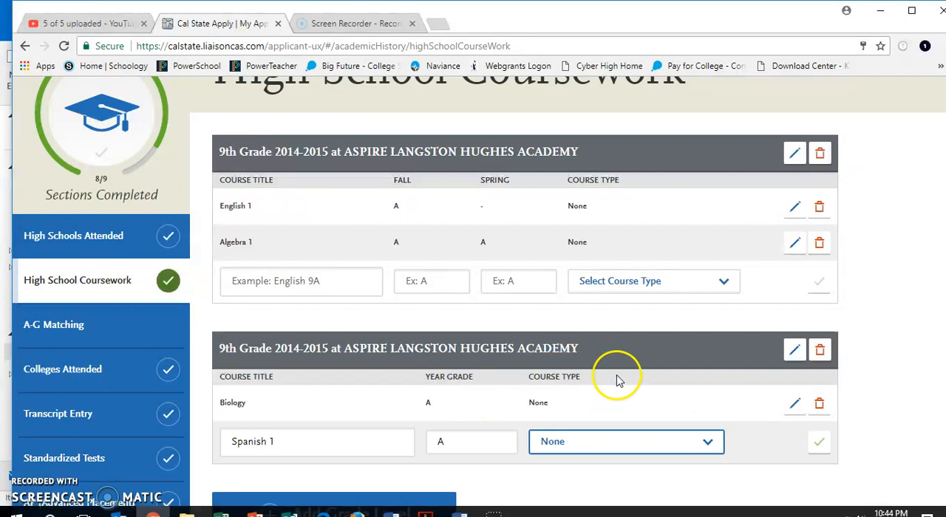
pyautogui.click(816, 444)
# - Add the course Fine Art with a year grade of A and course type College
pyautogui.scroll(-1, 473, 477)
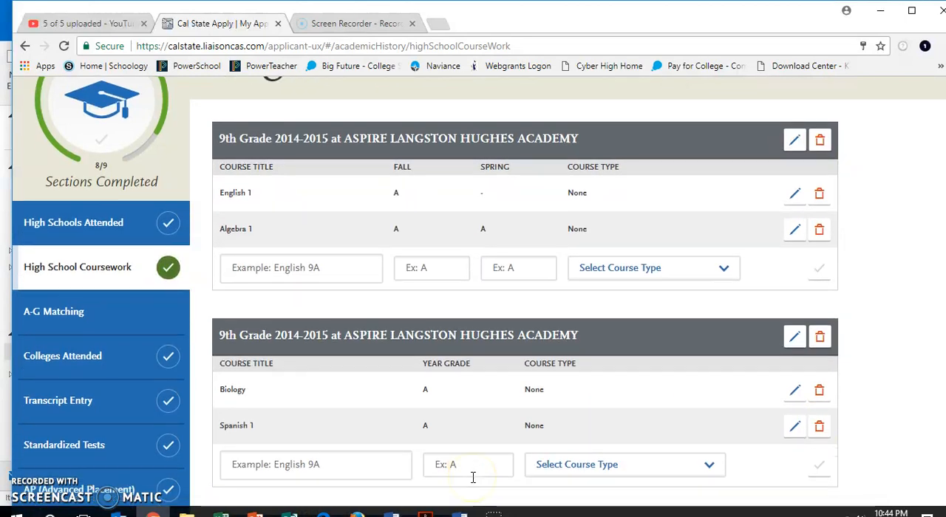
pyautogui.click(349, 416)
pyautogui.write('Fon')
pyautogui.press('BackSpace')
pyautogui.write('ine Art')
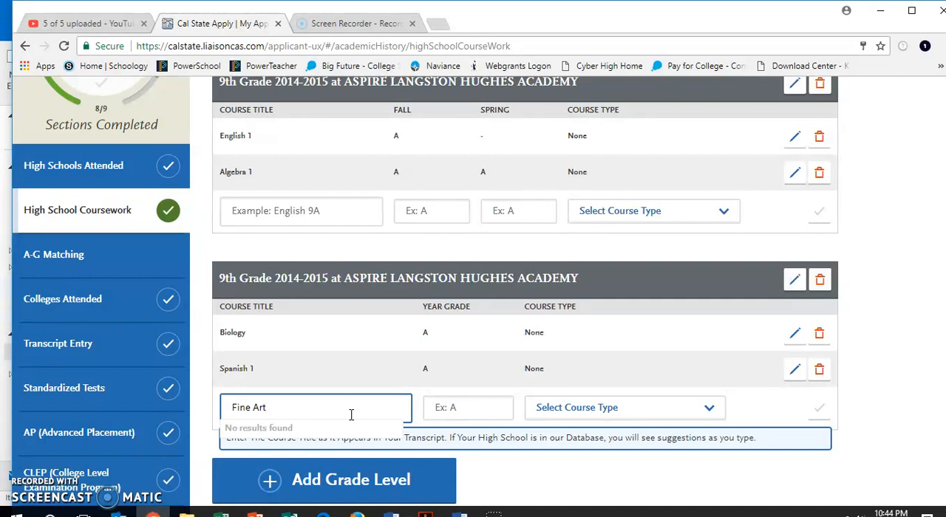
pyautogui.click(328, 436)
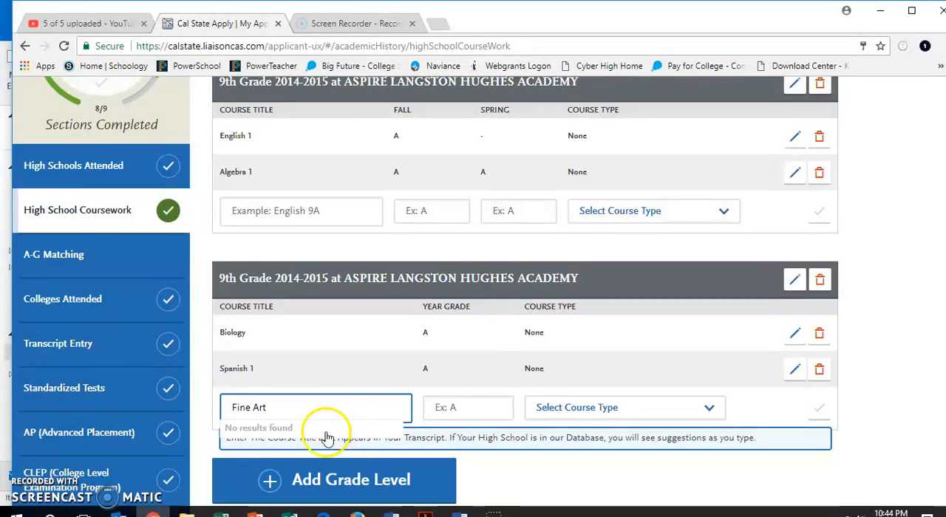
pyautogui.click(448, 409)
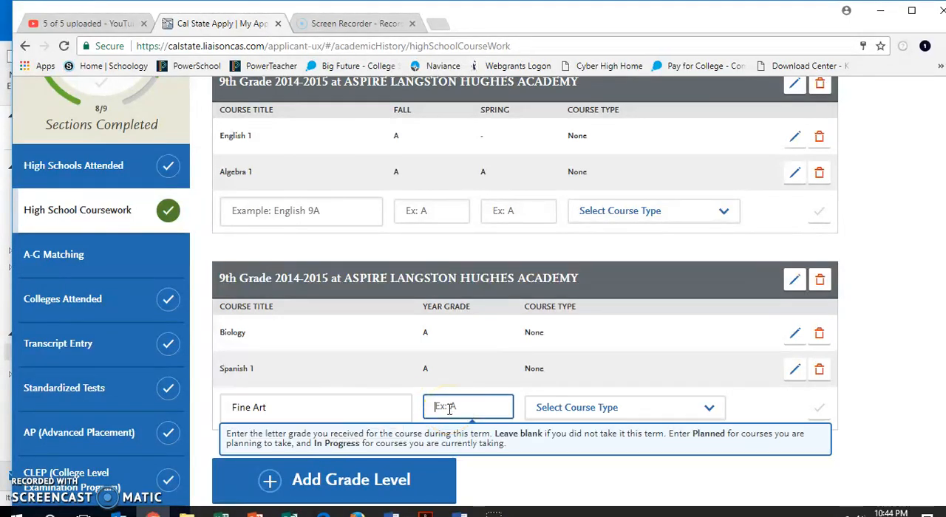
pyautogui.write('A')
pyautogui.click(606, 412)
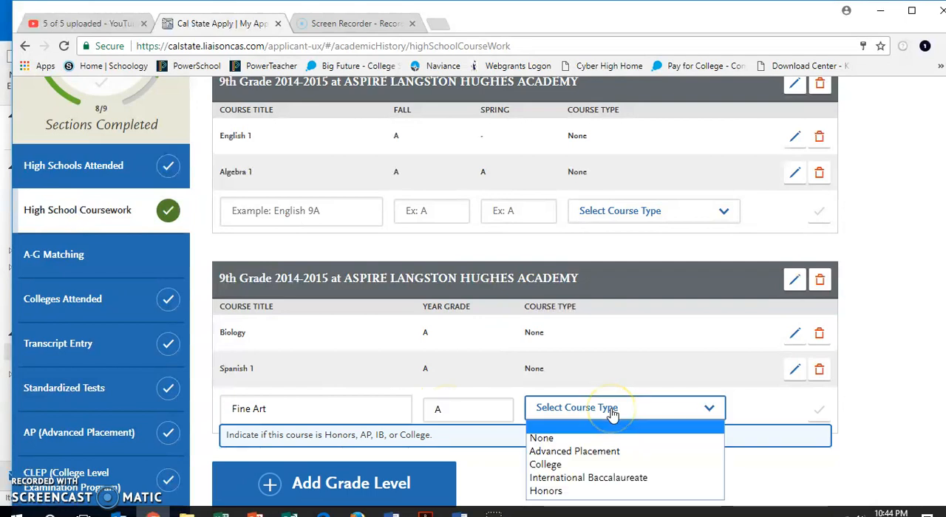
pyautogui.click(589, 471)
pyautogui.click(817, 414)
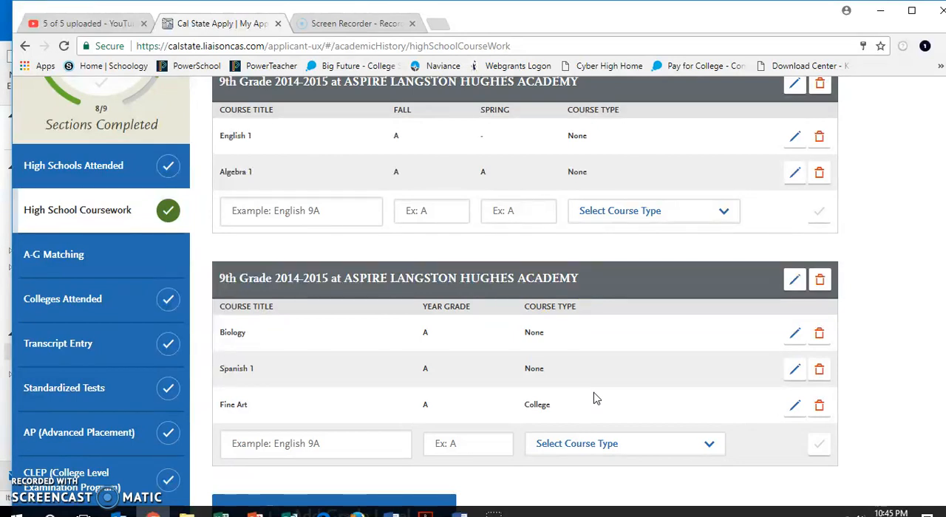
# - Add a grade level 10 at the second ASPIRE LANGSTON HUGHES ACADEMY entry for 2015-2016, including summer
pyautogui.scroll(-3, 595, 399)
pyautogui.click(450, 388)
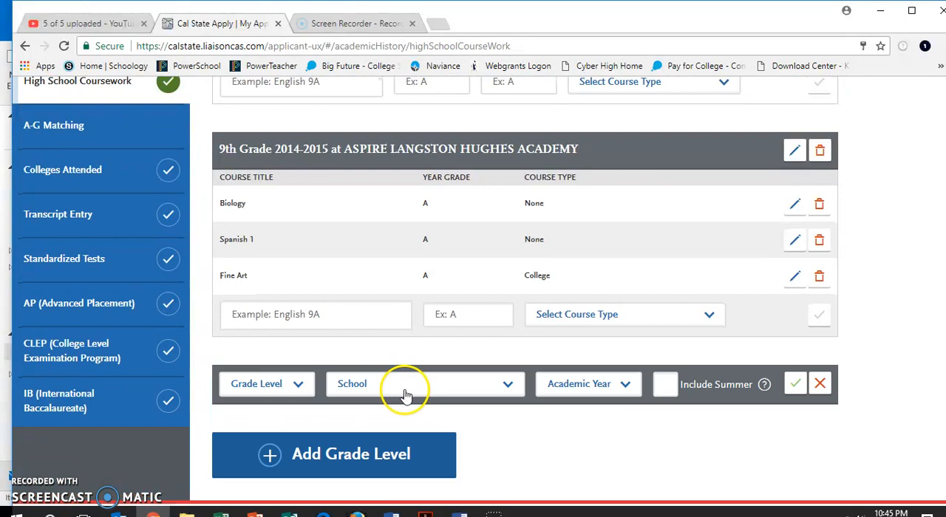
pyautogui.click(301, 384)
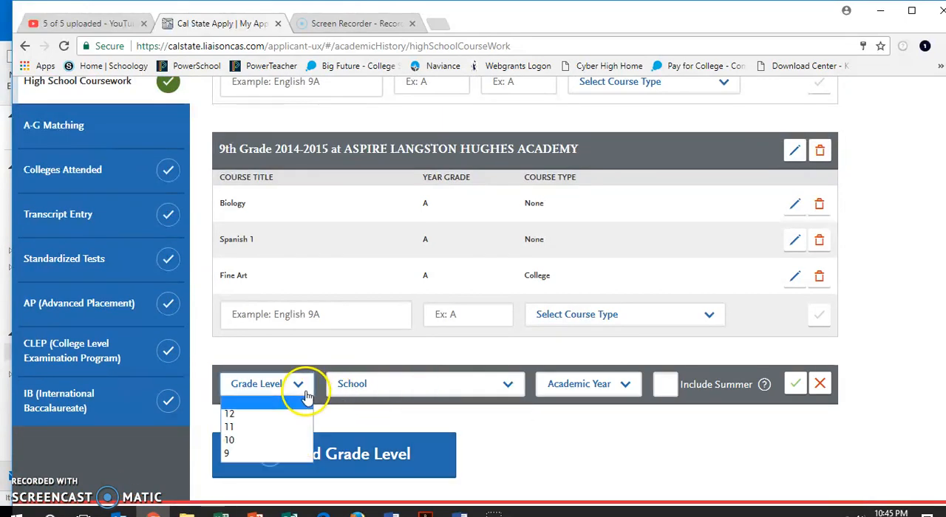
pyautogui.click(281, 441)
pyautogui.click(422, 393)
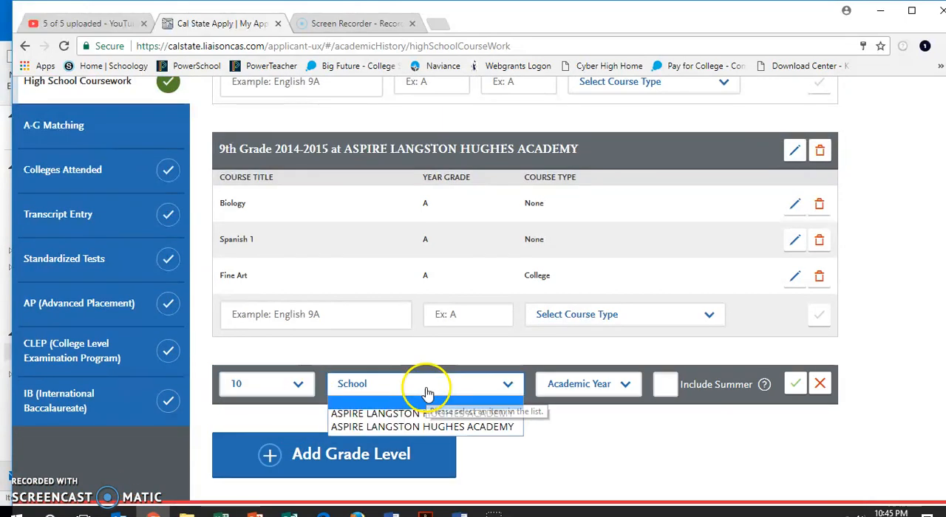
pyautogui.click(428, 424)
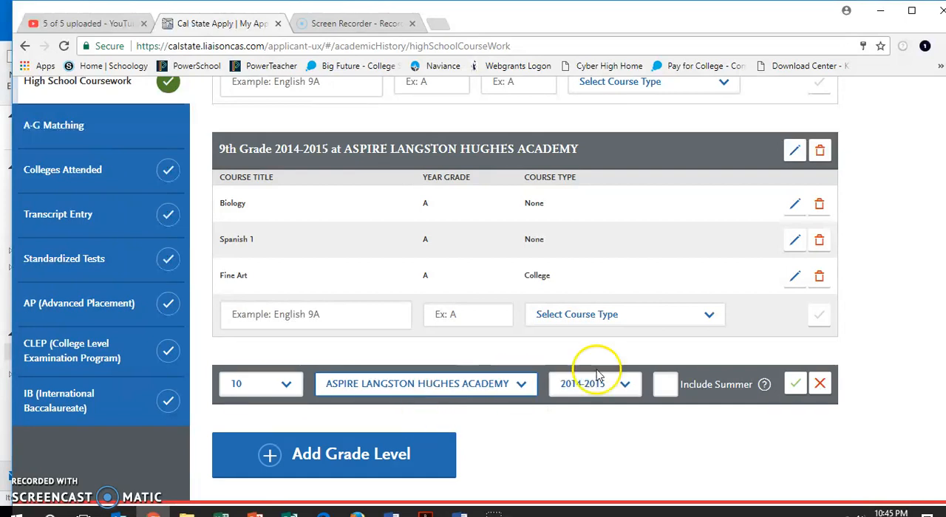
pyautogui.click(622, 385)
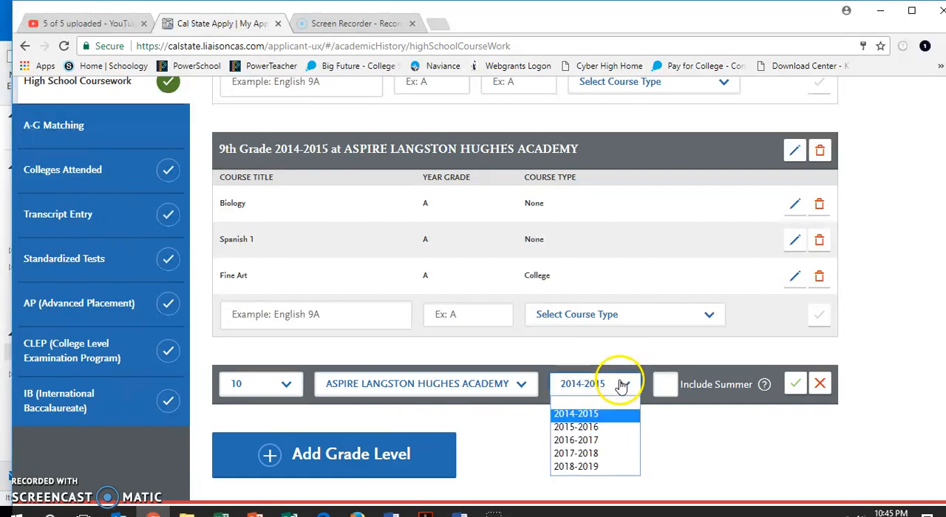
pyautogui.click(613, 427)
pyautogui.scroll(3, 613, 430)
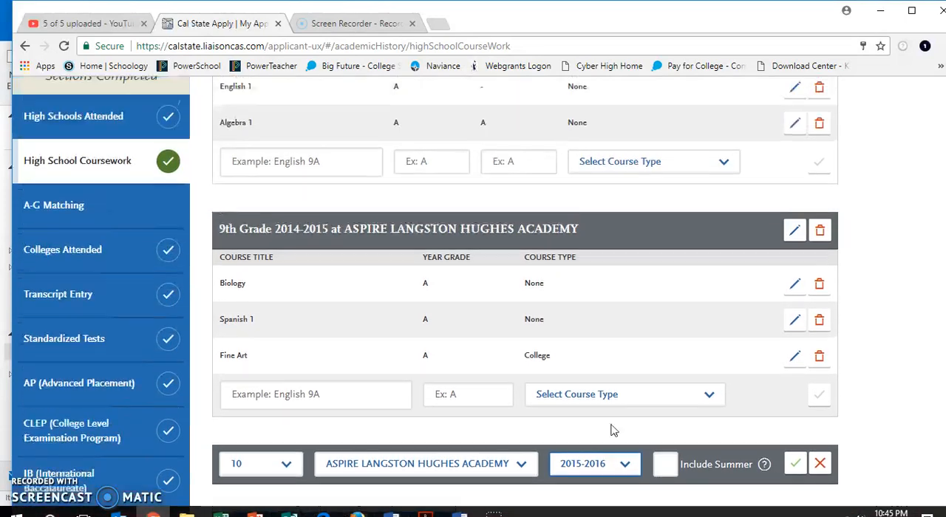
pyautogui.scroll(1, 613, 430)
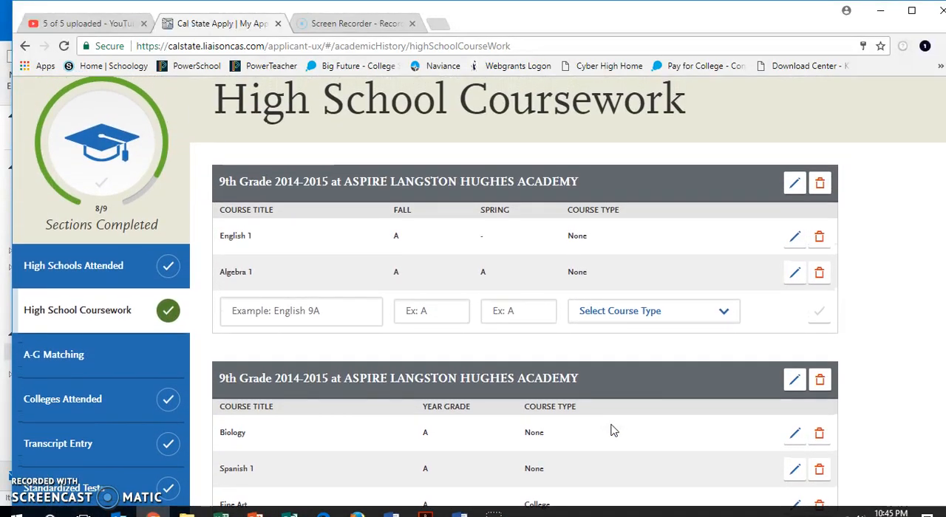
pyautogui.scroll(-1, 613, 430)
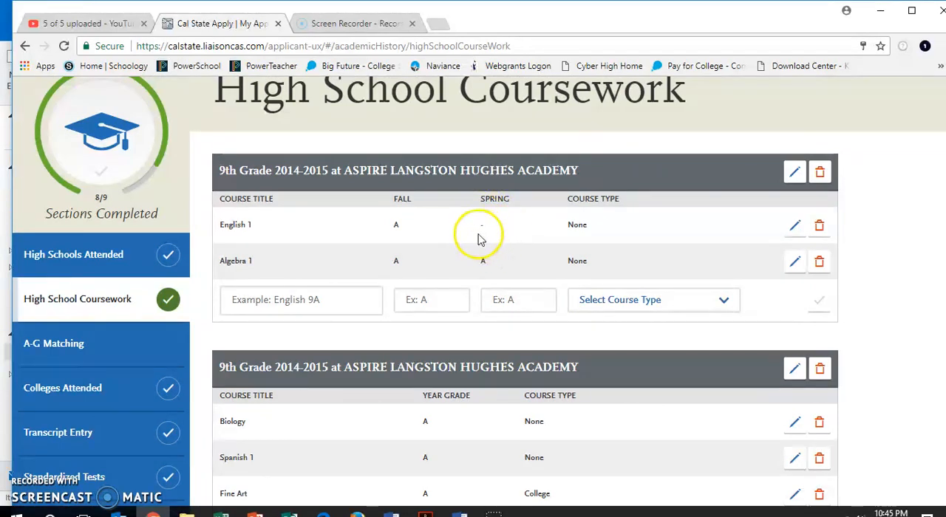
pyautogui.scroll(-3, 495, 237)
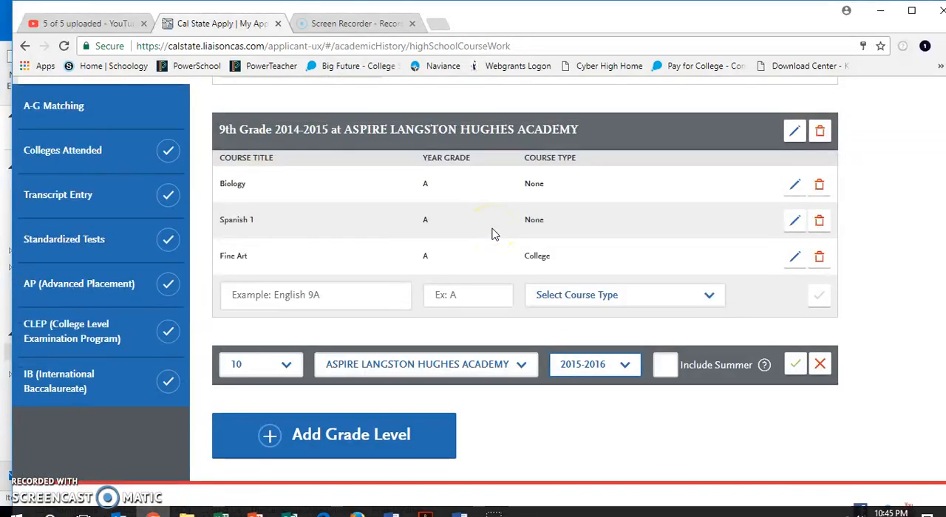
pyautogui.click(665, 370)
pyautogui.click(796, 369)
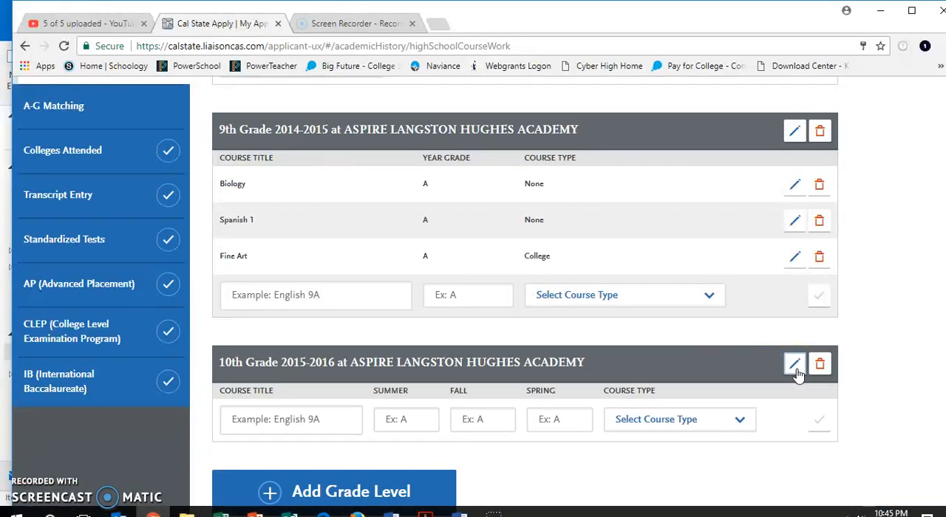
# - Add the course English 1 to 10th grade with a Summer grade of A and course type None
pyautogui.click(334, 417)
pyautogui.write('English 1')
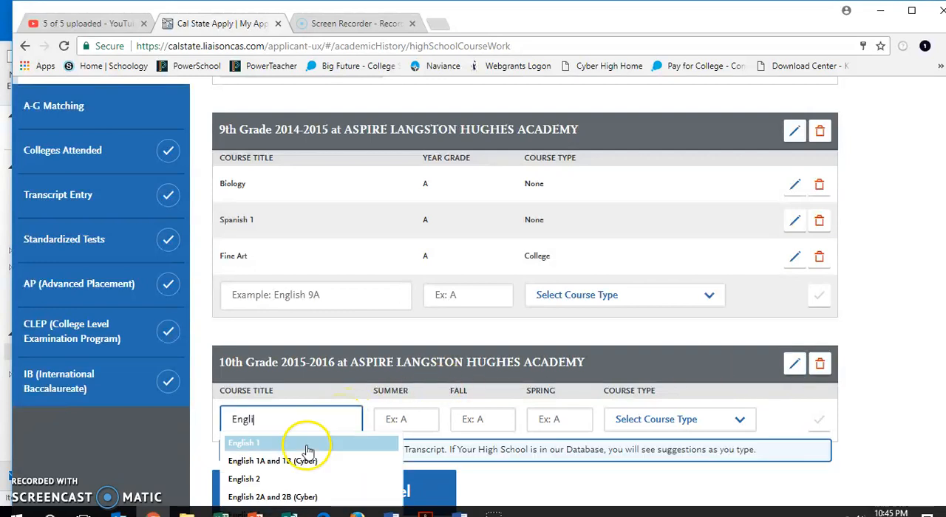
pyautogui.click(306, 446)
pyautogui.click(415, 422)
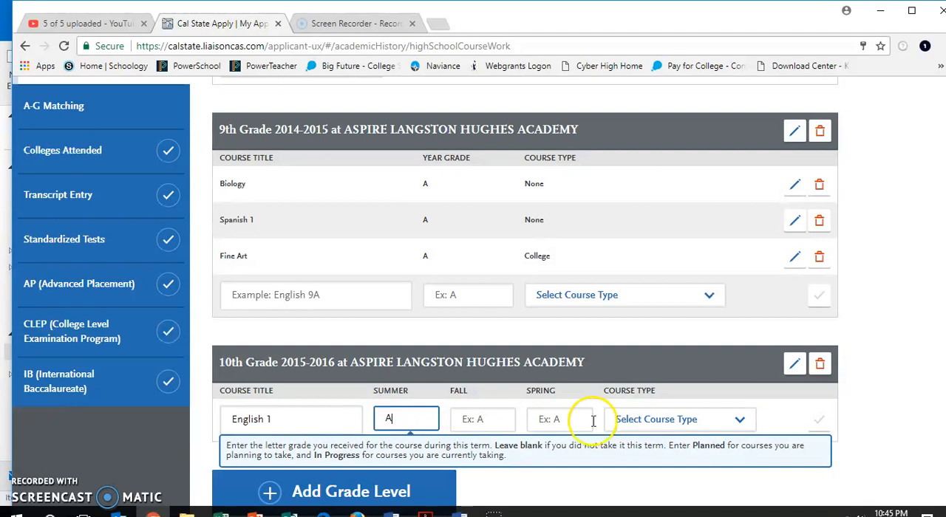
pyautogui.click(654, 421)
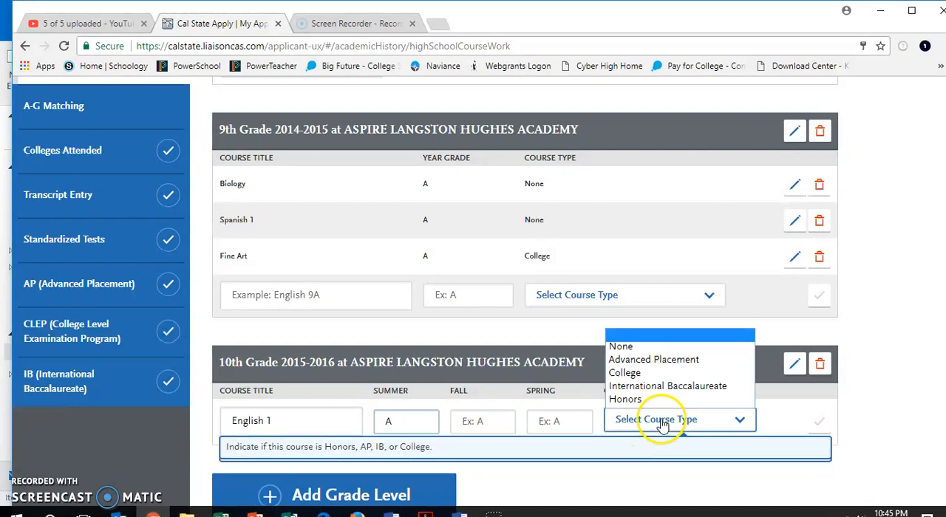
pyautogui.click(665, 346)
pyautogui.click(818, 421)
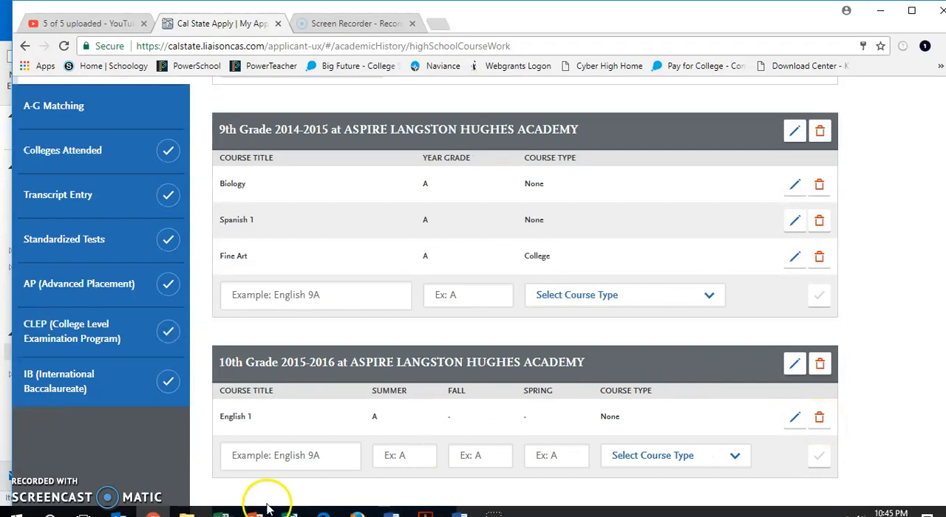
# - Start a new 10th-grade course row titled English 2 in the summer-included entry
pyautogui.click(290, 454)
pyautogui.write('En')
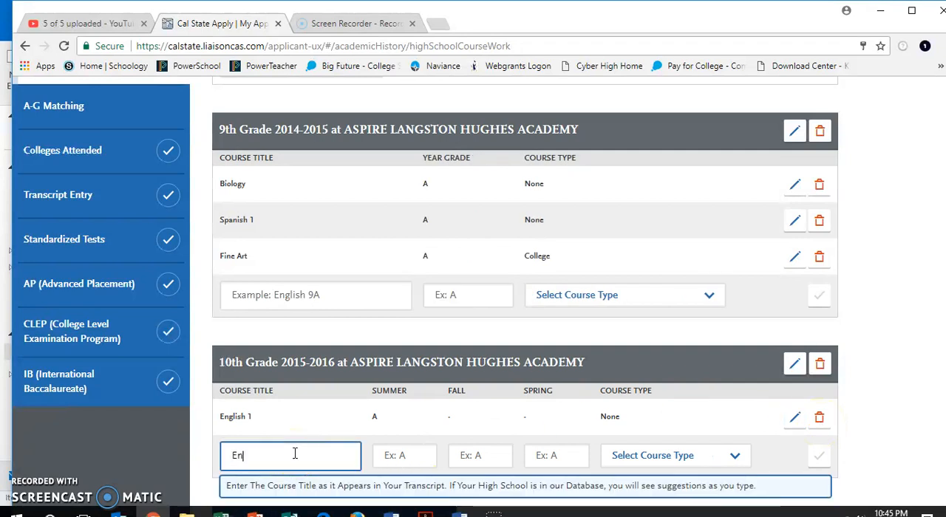
pyautogui.write('glish')
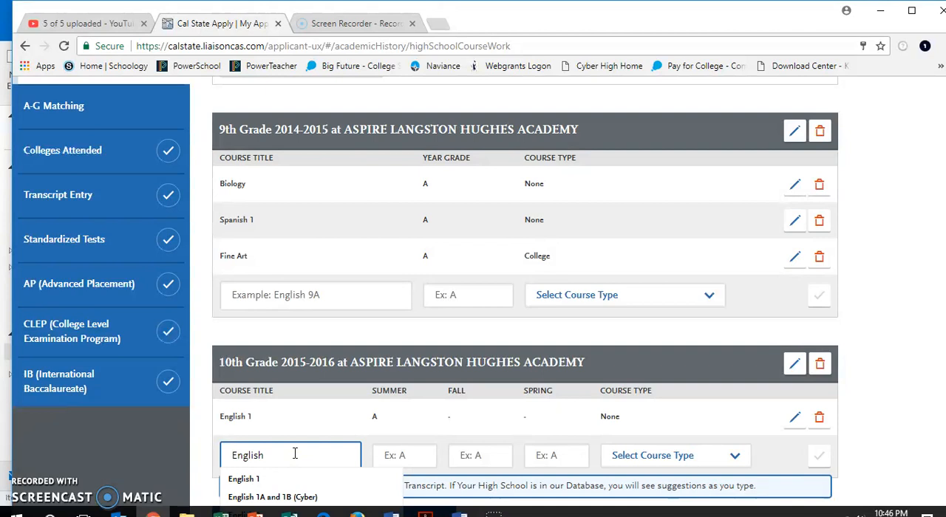
pyautogui.scroll(-1, 289, 493)
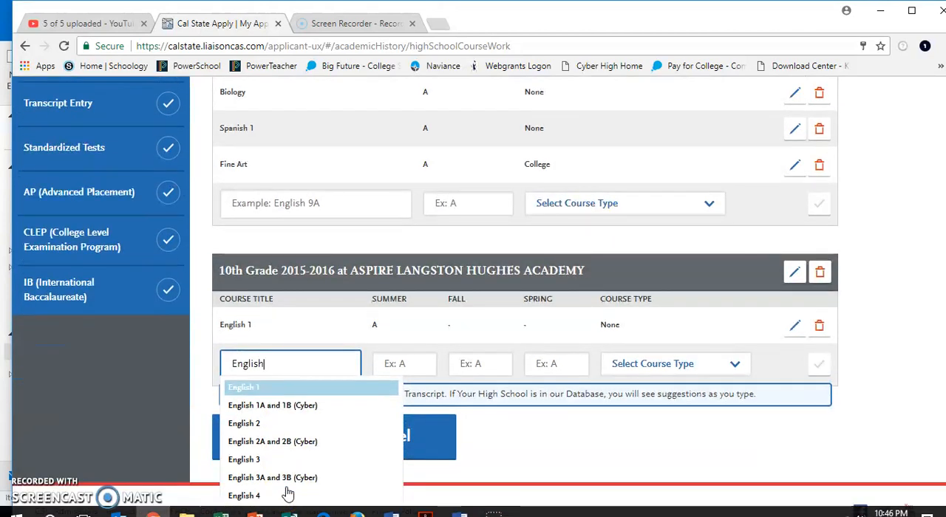
pyautogui.click(279, 425)
# - Give English 2 fall and spring grades of A with course type None, leaving summer blank, and save it
pyautogui.click(413, 371)
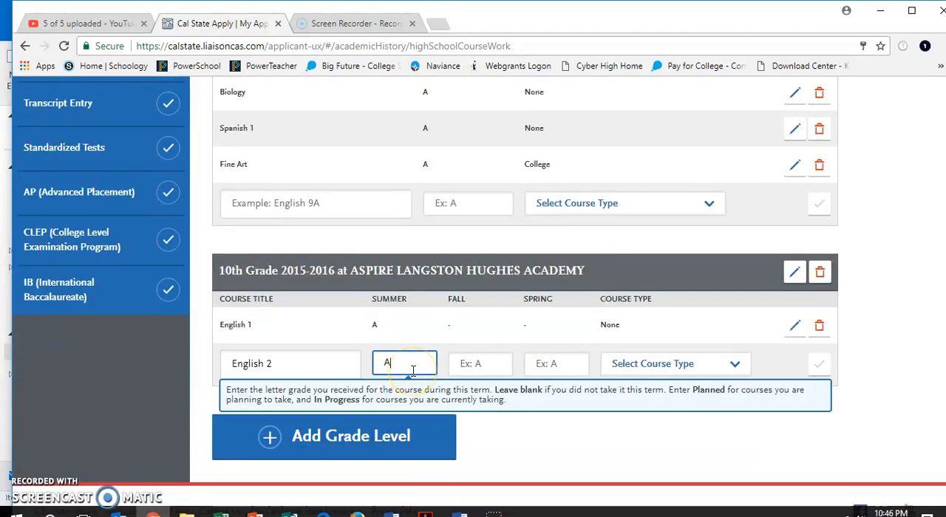
pyautogui.click(475, 363)
pyautogui.write('A')
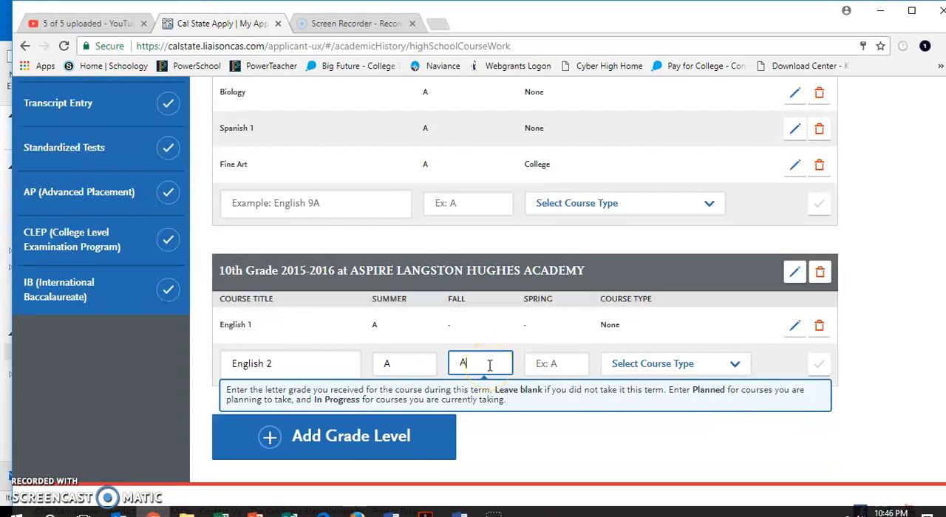
pyautogui.click(474, 353)
pyautogui.click(391, 366)
pyautogui.press('BackSpace')
pyautogui.click(554, 365)
pyautogui.click(651, 363)
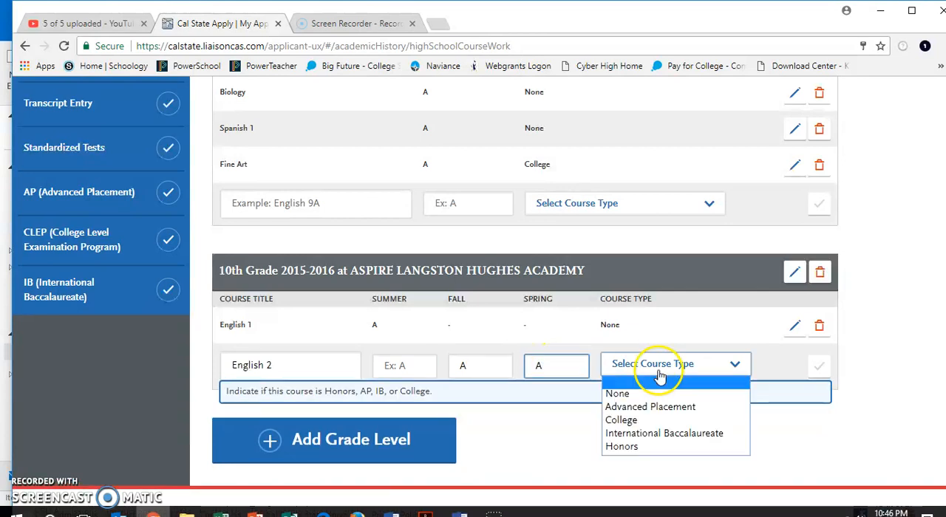
pyautogui.click(657, 396)
pyautogui.click(818, 367)
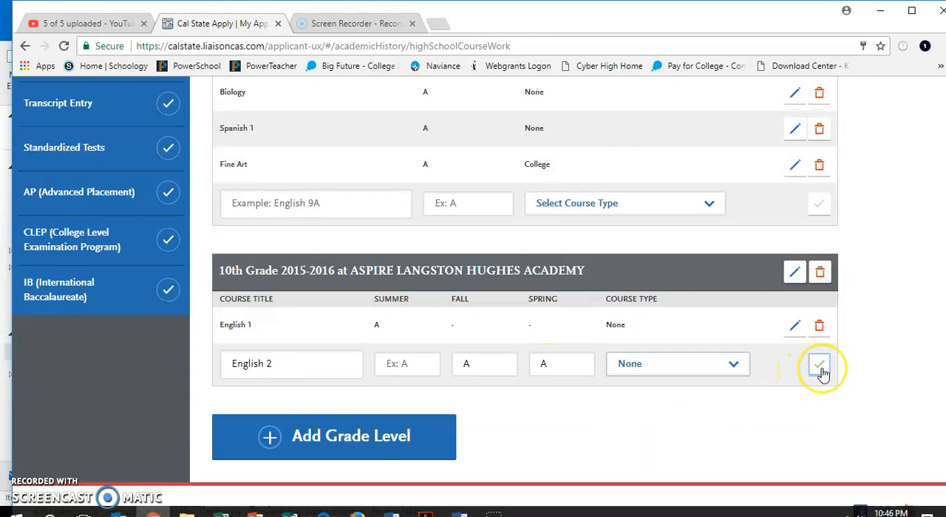
# - Add another grade level 10 at the second ASPIRE LANGSTON HUGHES ACADEMY entry for 2015-2016, without summer
pyautogui.click(334, 393)
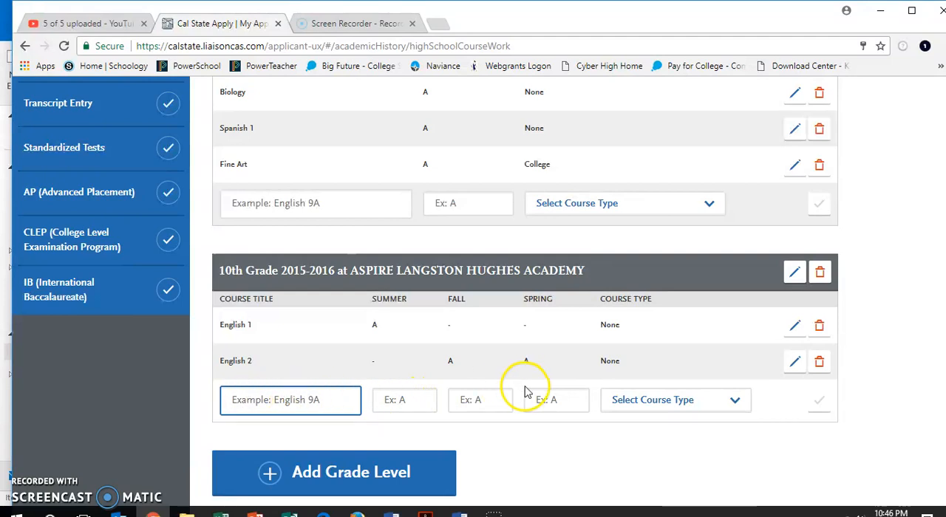
pyautogui.click(374, 474)
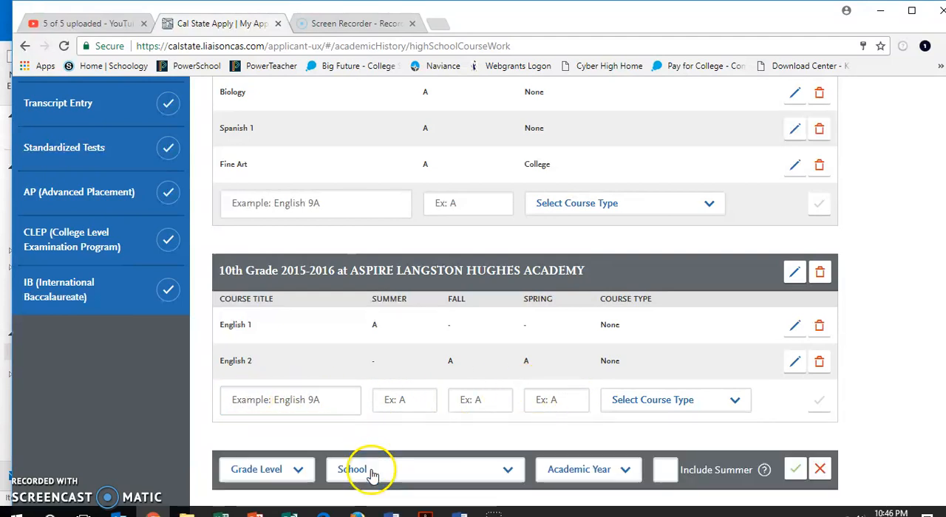
pyautogui.click(299, 475)
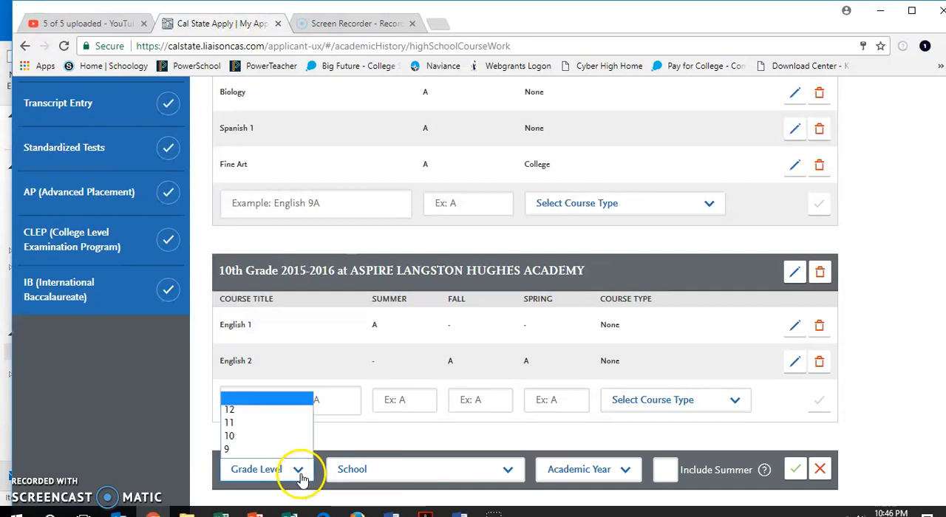
pyautogui.click(303, 436)
pyautogui.click(419, 477)
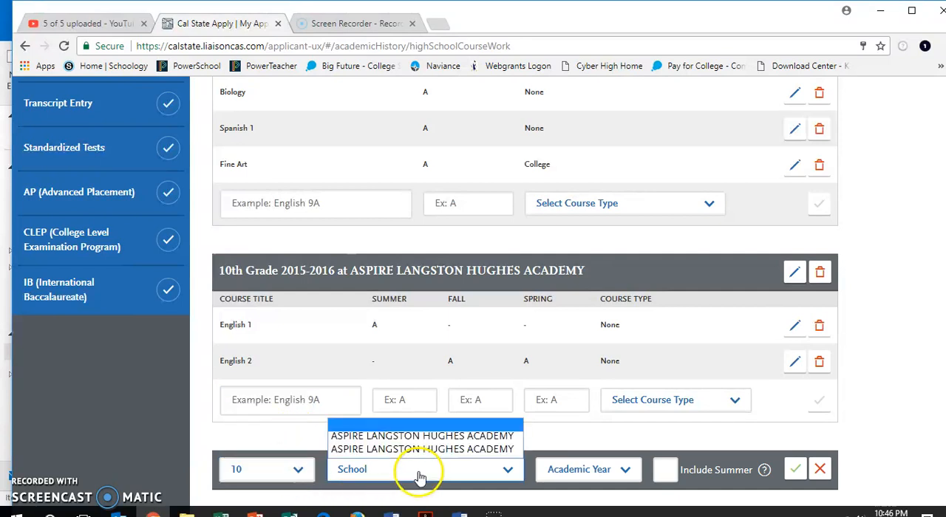
pyautogui.click(436, 448)
pyautogui.scroll(-1, 488, 447)
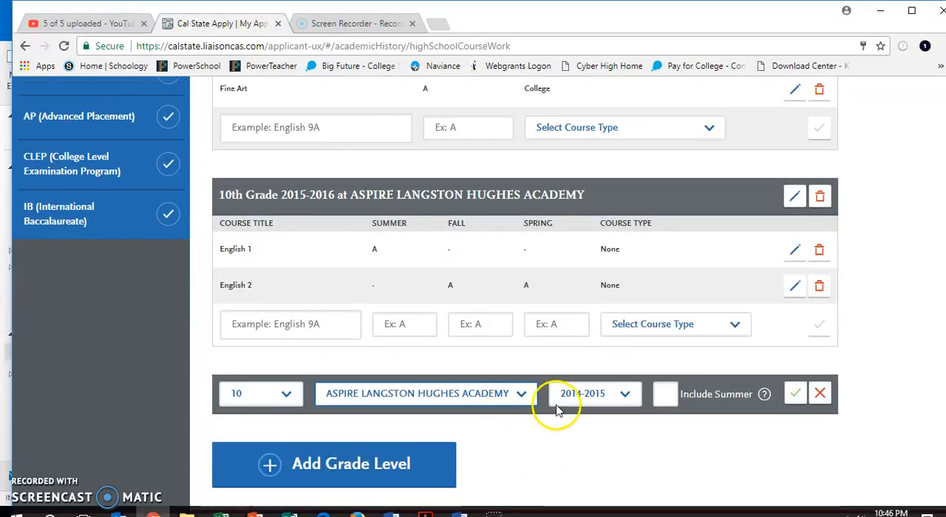
pyautogui.click(588, 396)
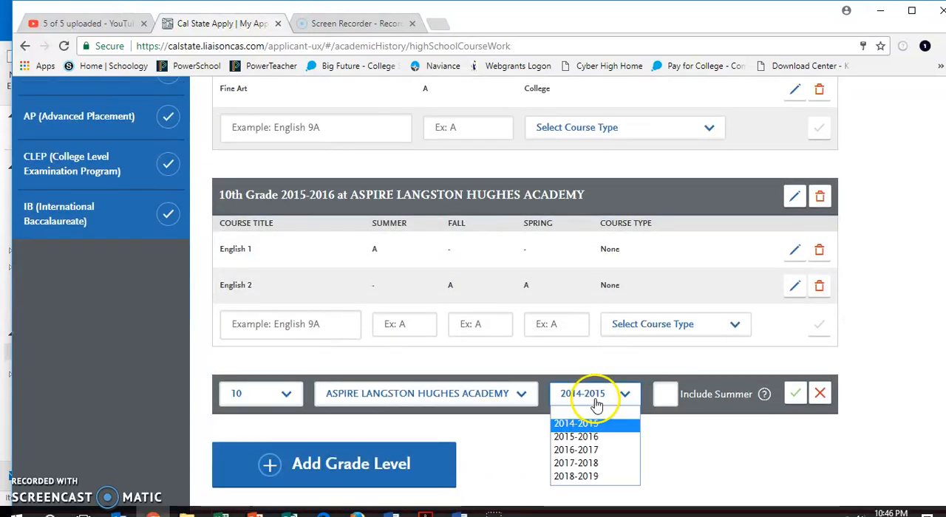
pyautogui.click(591, 437)
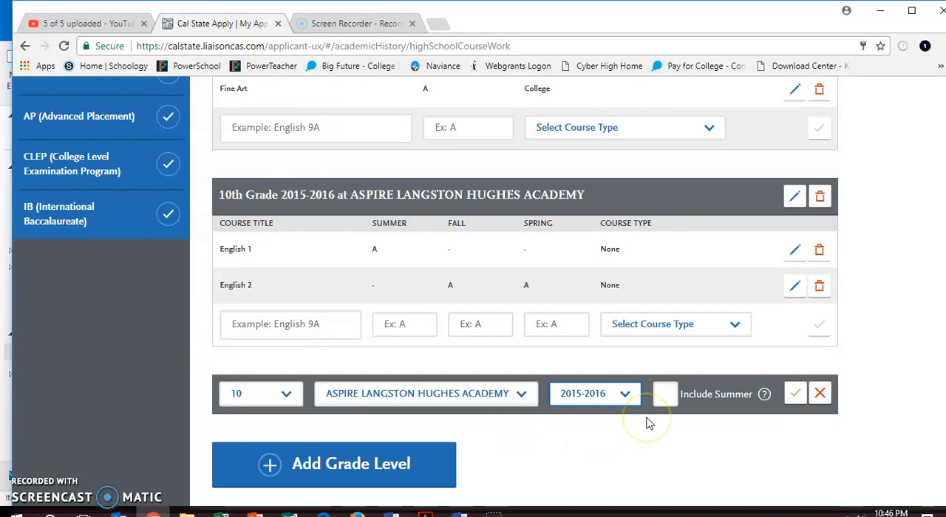
pyautogui.click(796, 395)
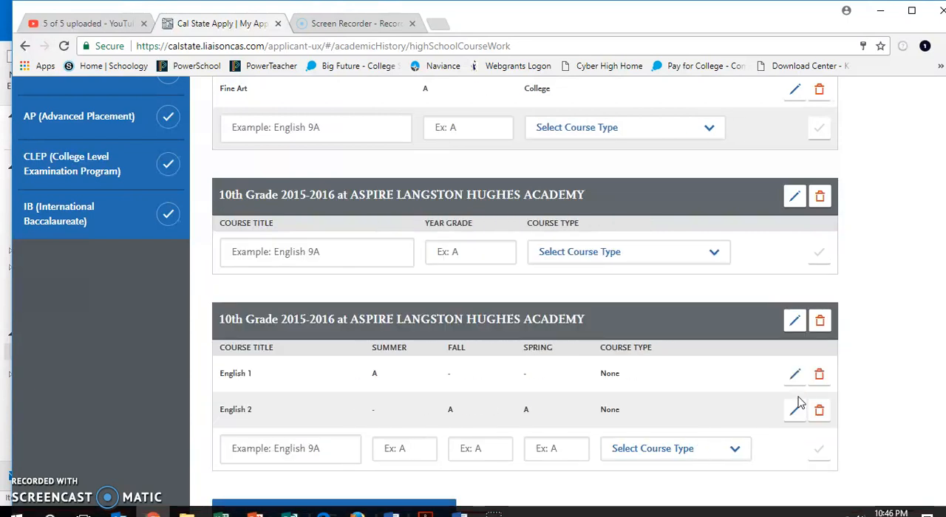
# - Add the course Spanish 2 to the new 10th-grade entry with a year grade of A and course type None
pyautogui.click(357, 252)
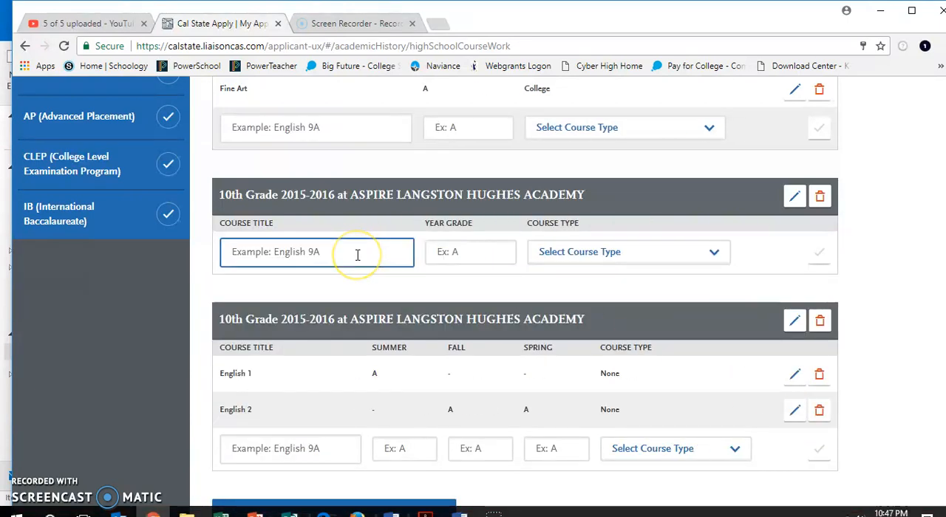
pyautogui.write('Phys')
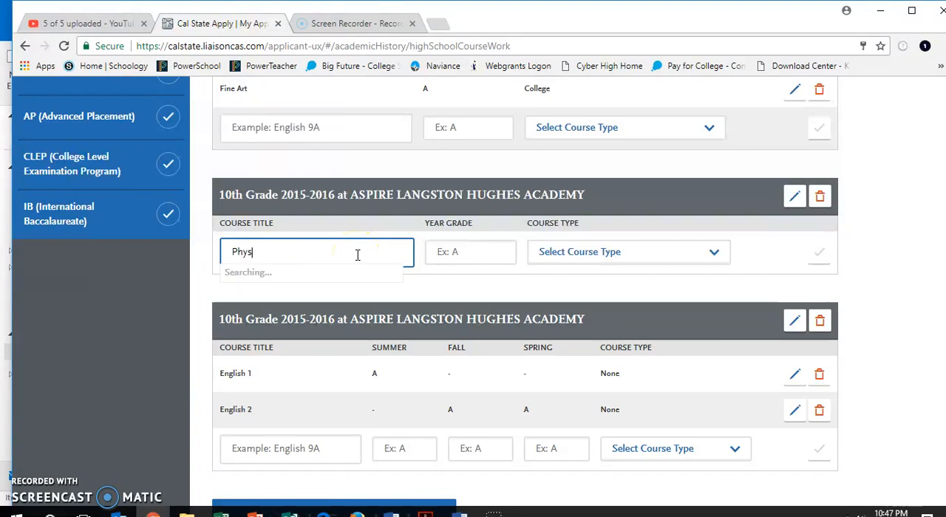
pyautogui.press('BackSpace')
pyautogui.press('BackSpace')
pyautogui.press('BackSpace')
pyautogui.press('BackSpace')
pyautogui.write('Span')
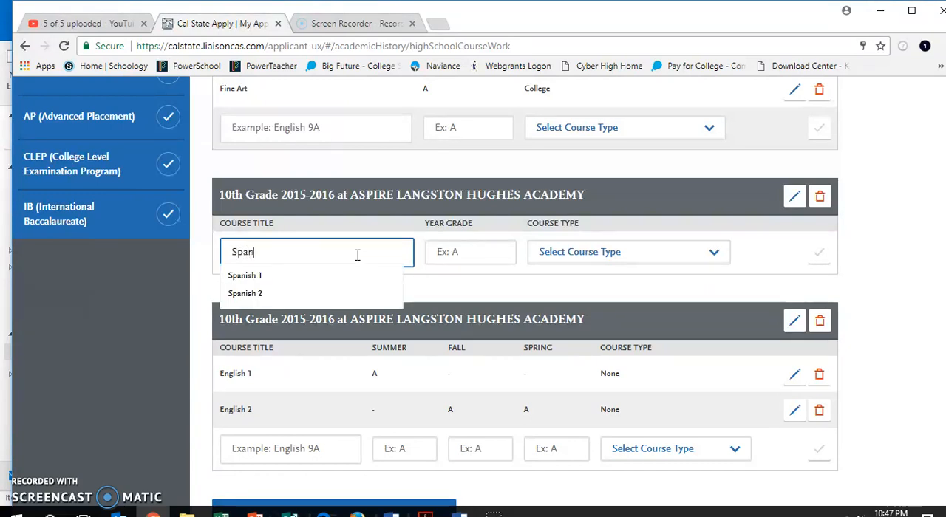
pyautogui.click(289, 297)
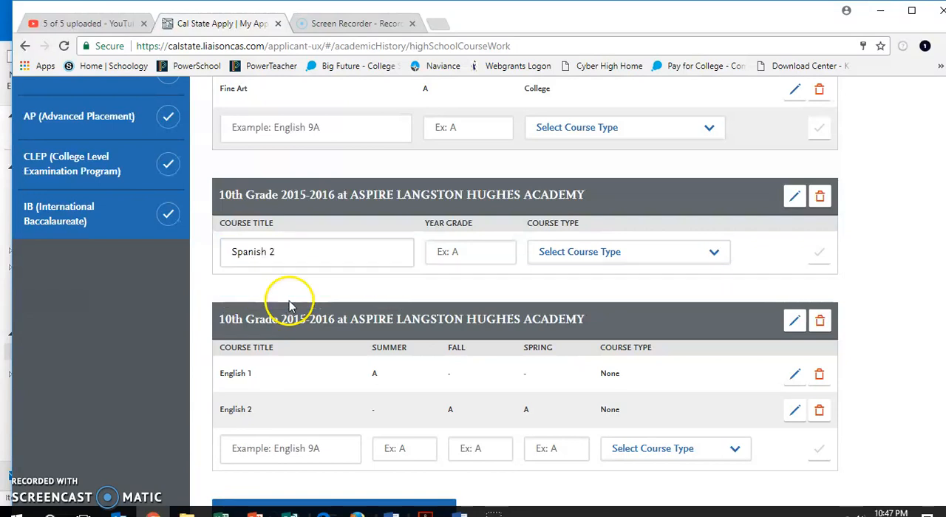
pyautogui.click(500, 254)
pyautogui.write('A')
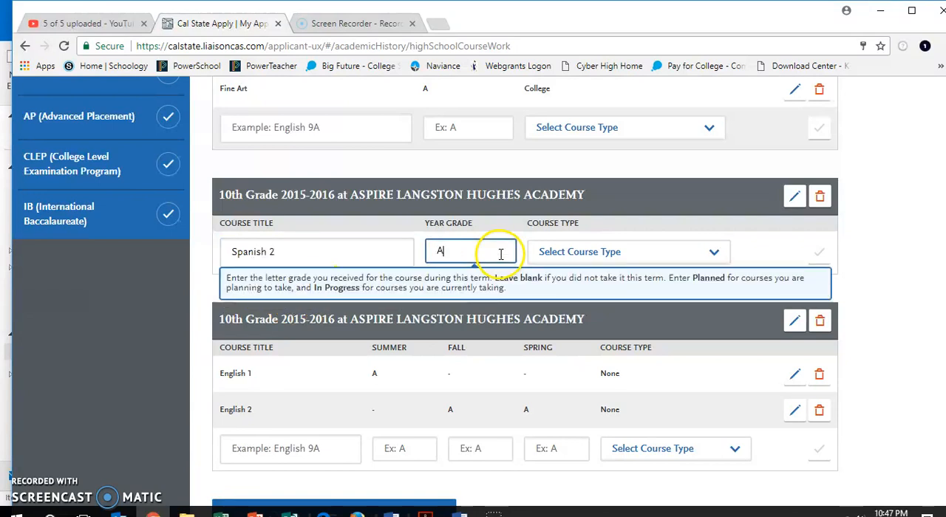
pyautogui.click(624, 259)
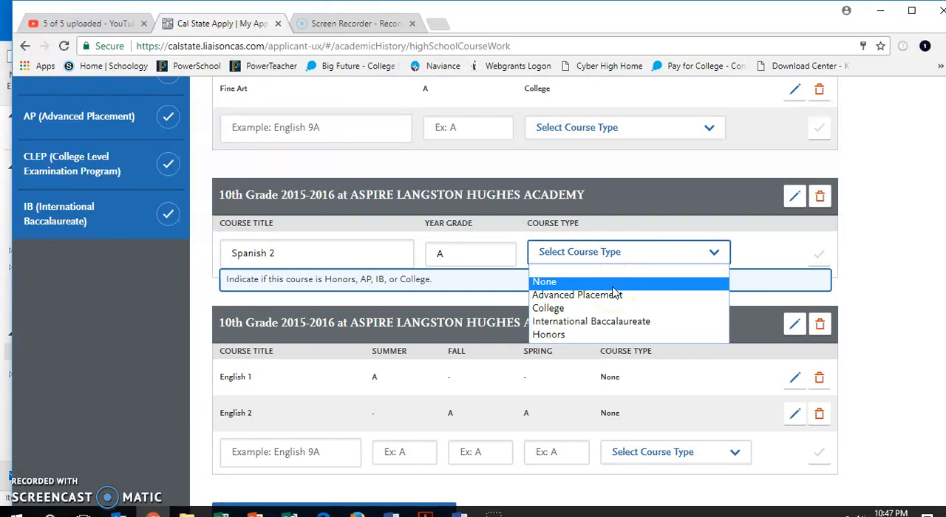
pyautogui.click(613, 287)
pyautogui.click(817, 253)
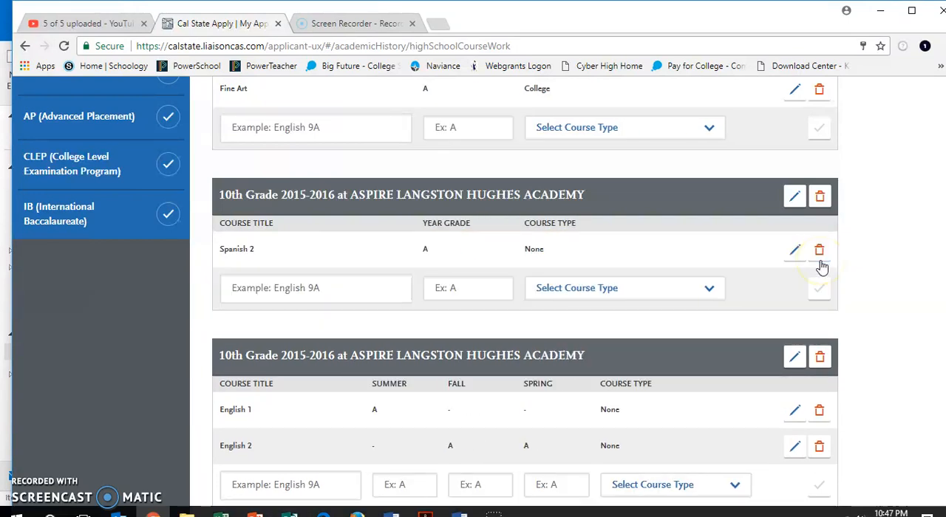
# - Add the course Physics with a year grade of D and course type None
pyautogui.click(250, 292)
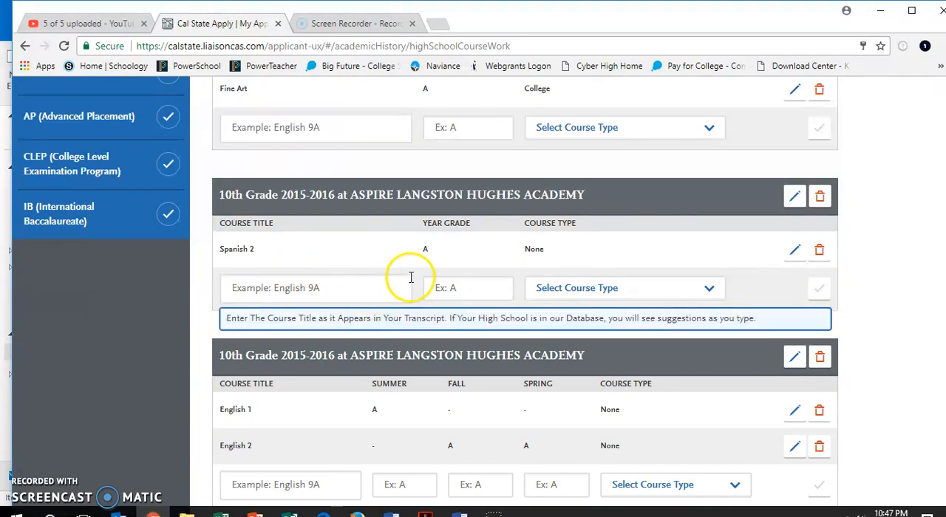
pyautogui.click(393, 294)
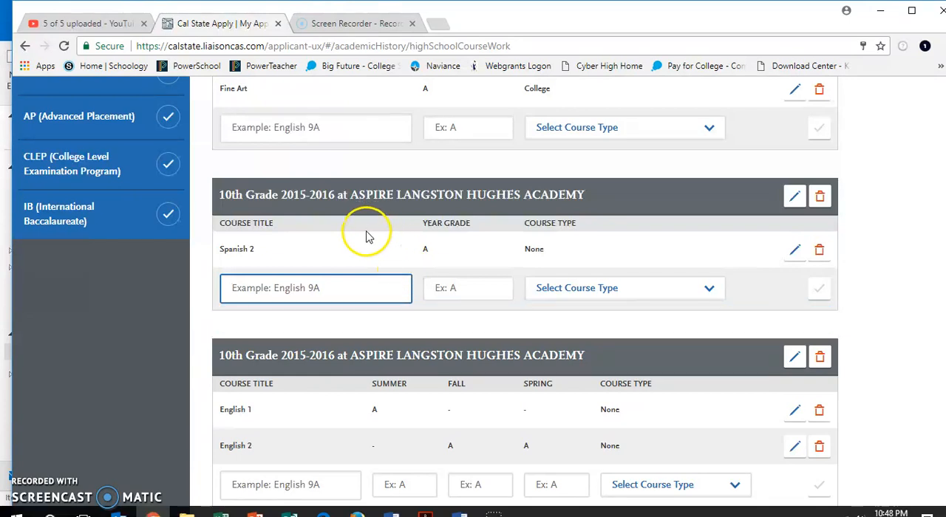
pyautogui.write('Ph')
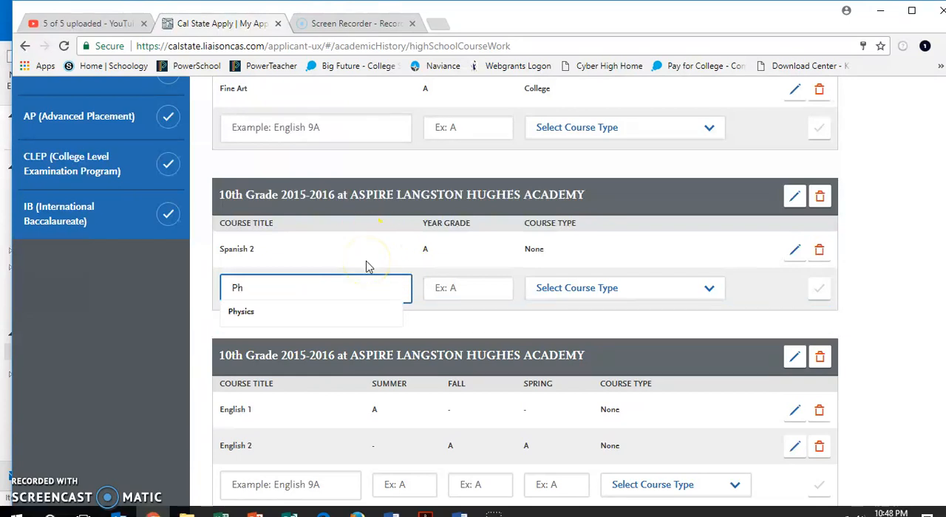
pyautogui.click(302, 312)
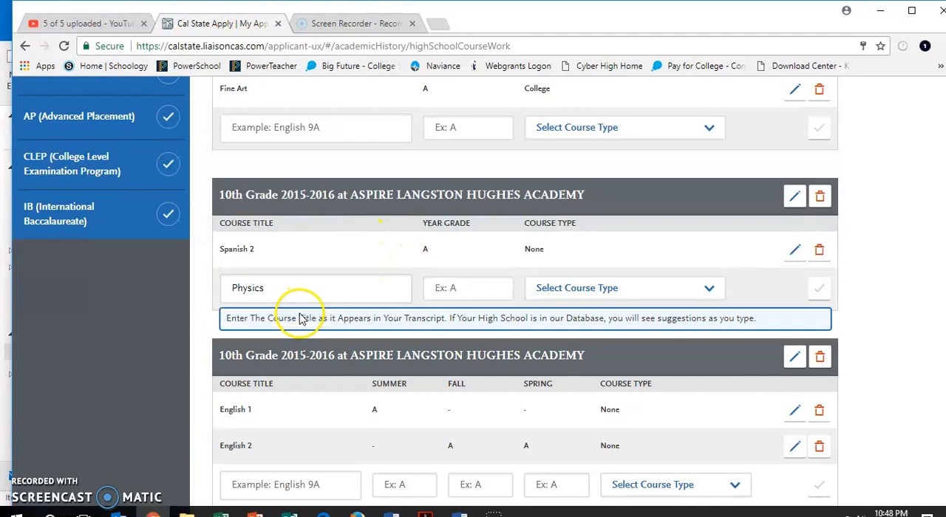
pyautogui.click(493, 291)
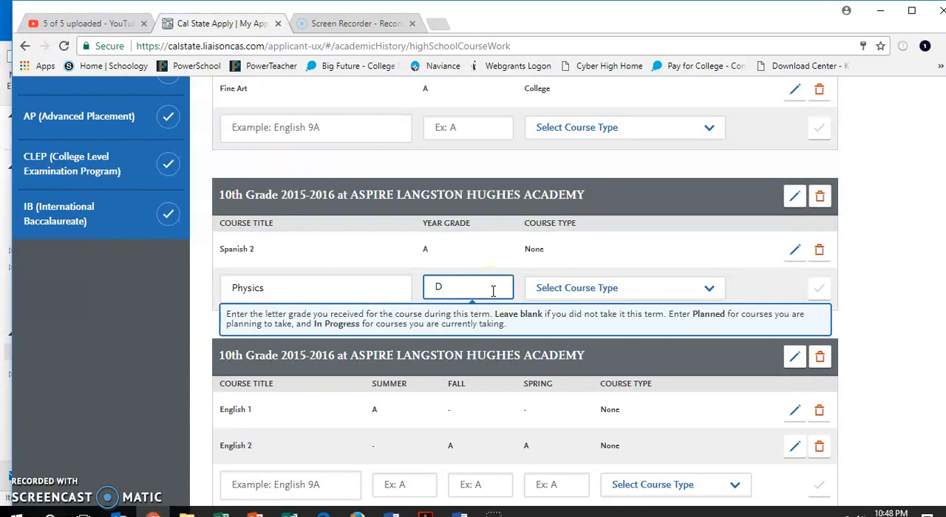
pyautogui.click(554, 292)
pyautogui.click(570, 316)
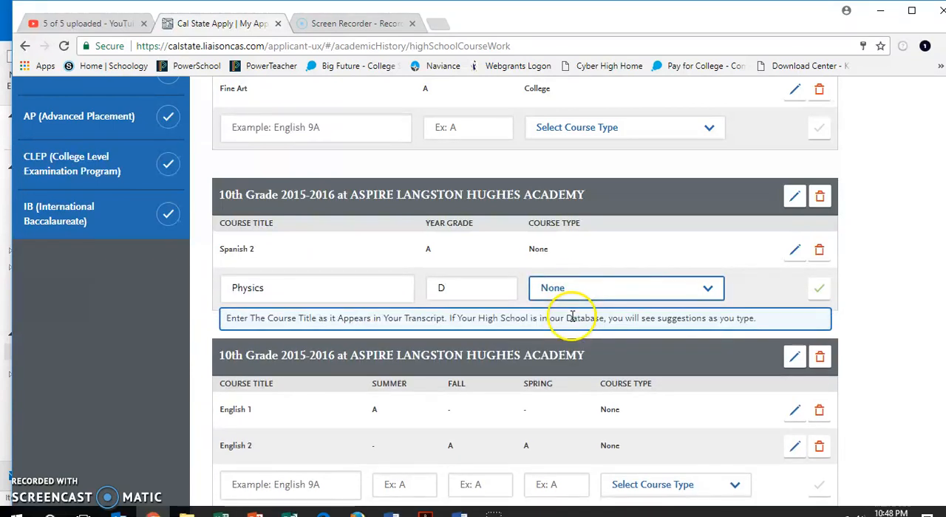
pyautogui.click(818, 292)
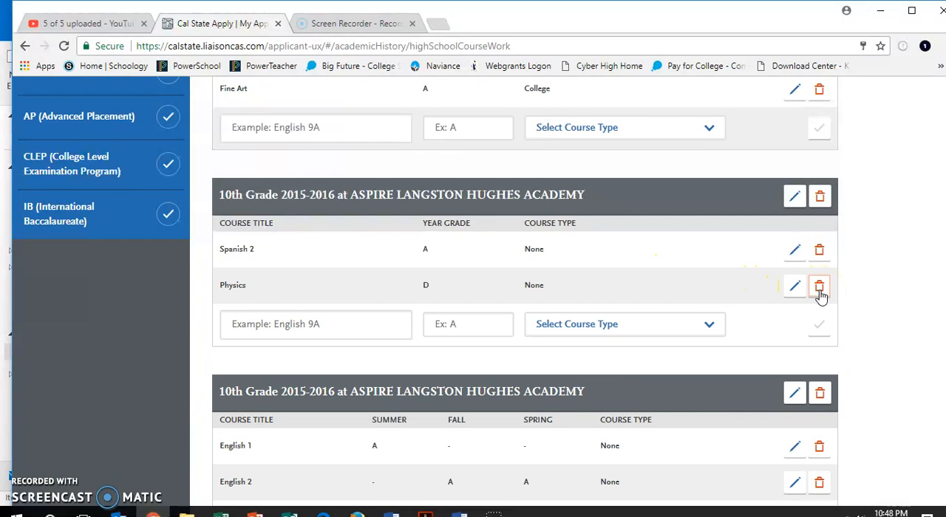
# - Add the course History 17B with a year grade of A and course type College
pyautogui.click(340, 330)
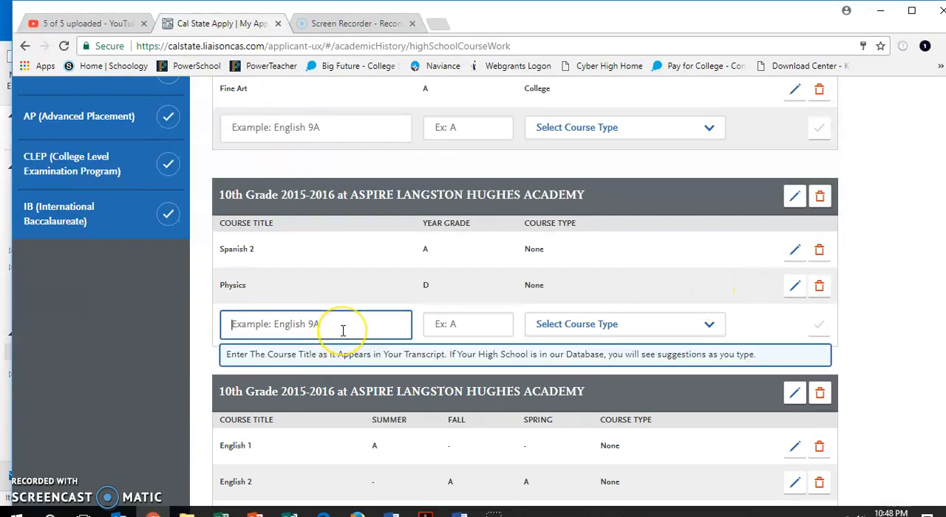
pyautogui.write('History 17')
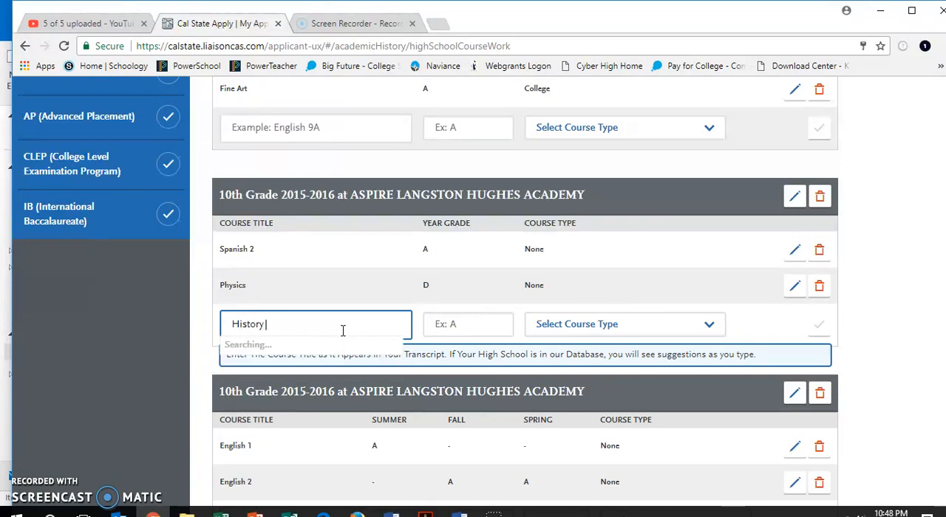
pyautogui.click(474, 327)
pyautogui.write('A')
pyautogui.press('Tab')
pyautogui.click(573, 331)
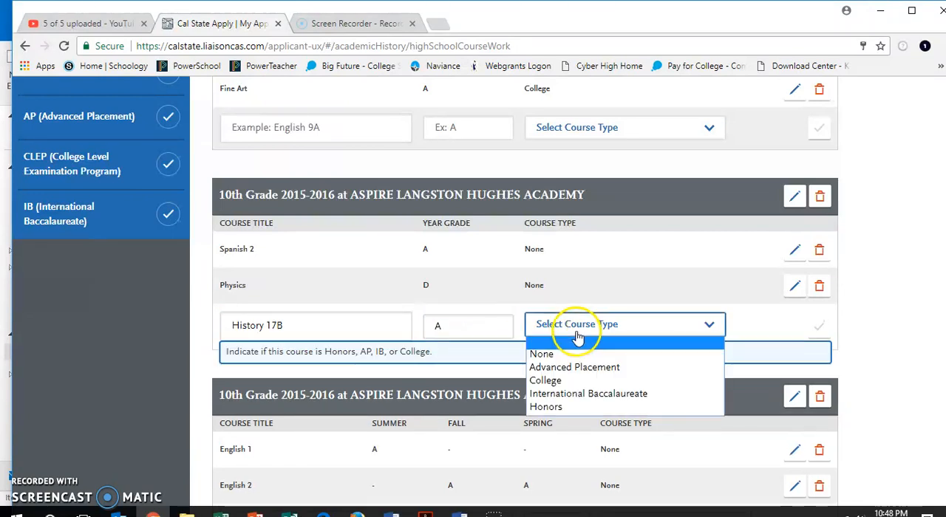
pyautogui.click(569, 382)
pyautogui.click(822, 334)
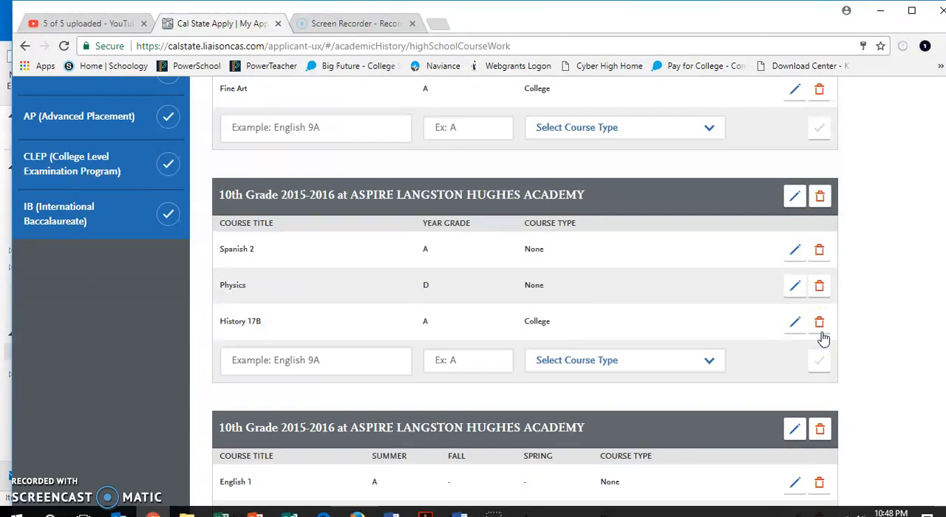
pyautogui.scroll(-3, 823, 338)
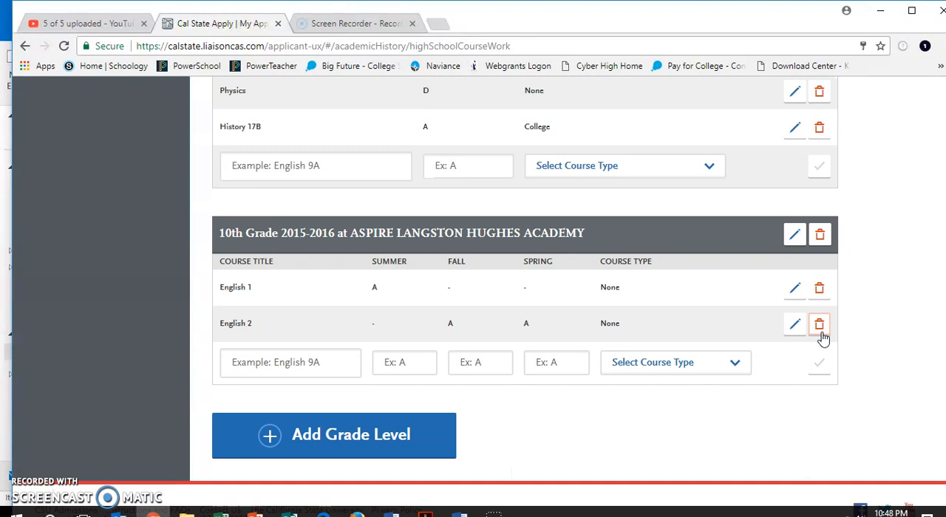
pyautogui.scroll(2, 823, 338)
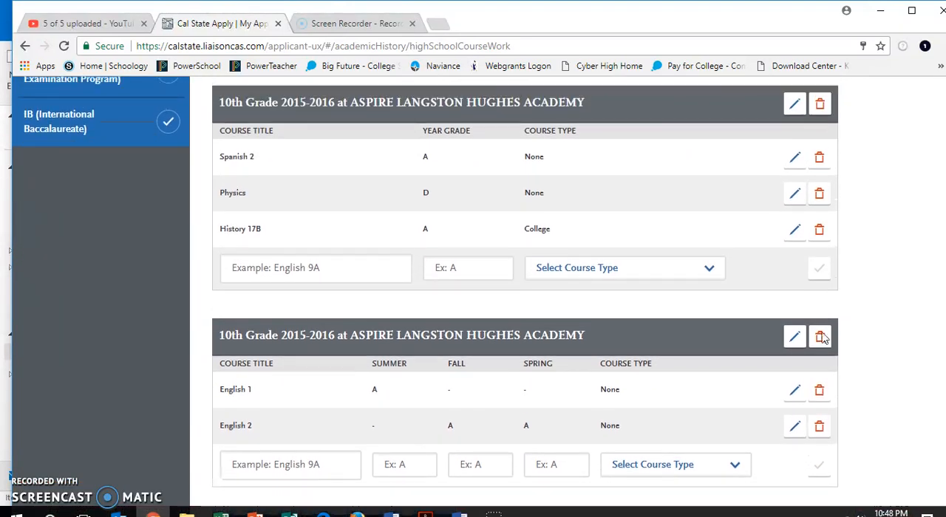
# - Add a grade level 11 at ASPIRE LANGSTON HUGHES ACADEMY for 2016-2017, with summer included
pyautogui.scroll(-2, 824, 337)
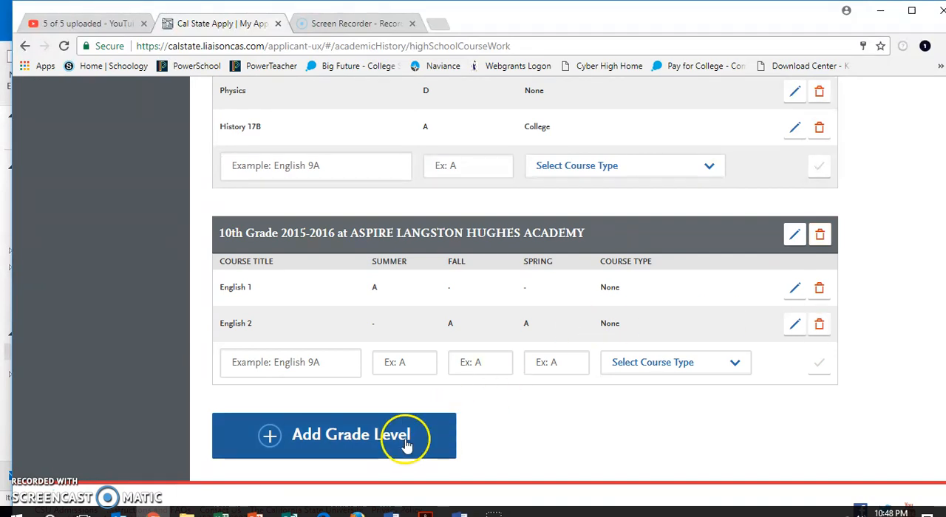
pyautogui.click(405, 446)
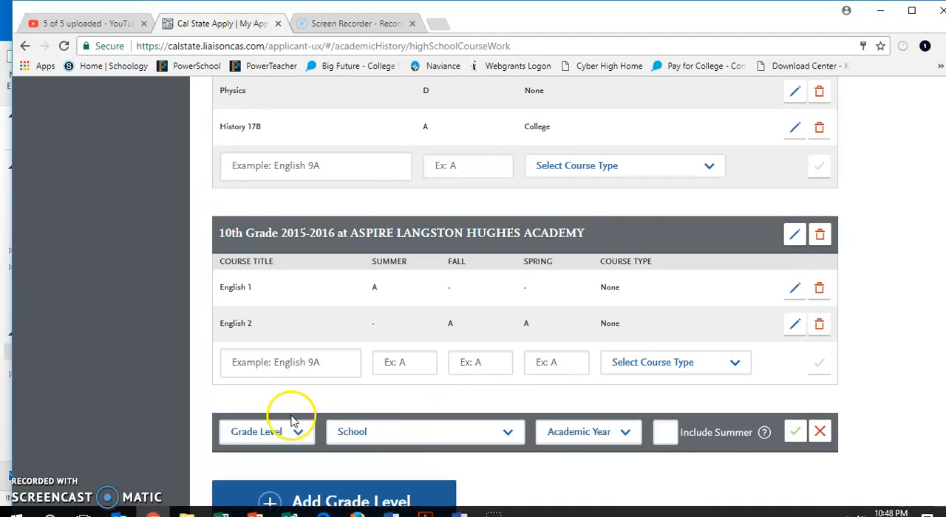
pyautogui.click(294, 441)
pyautogui.click(277, 390)
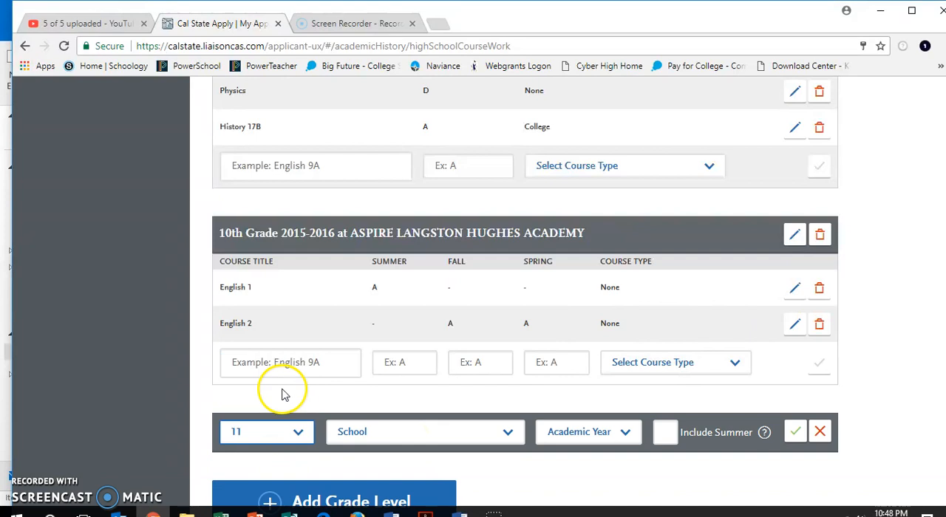
pyautogui.click(390, 432)
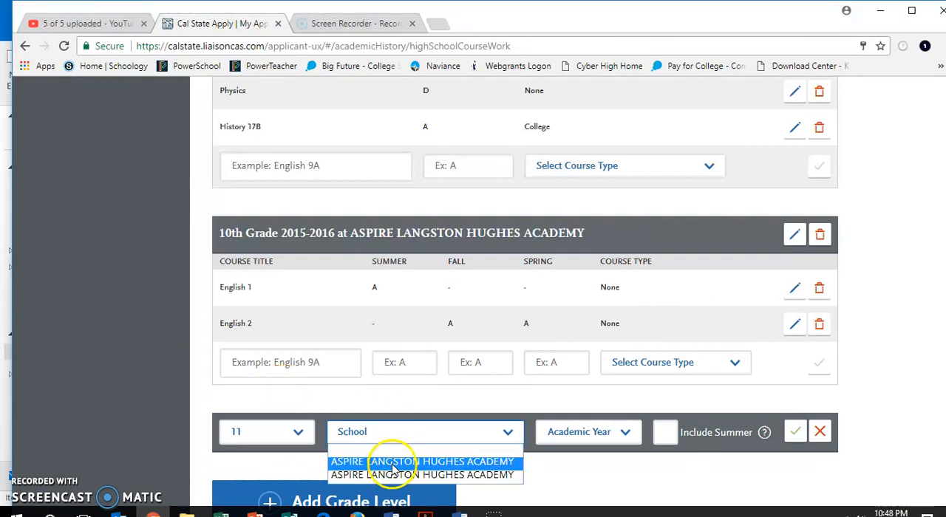
pyautogui.click(392, 464)
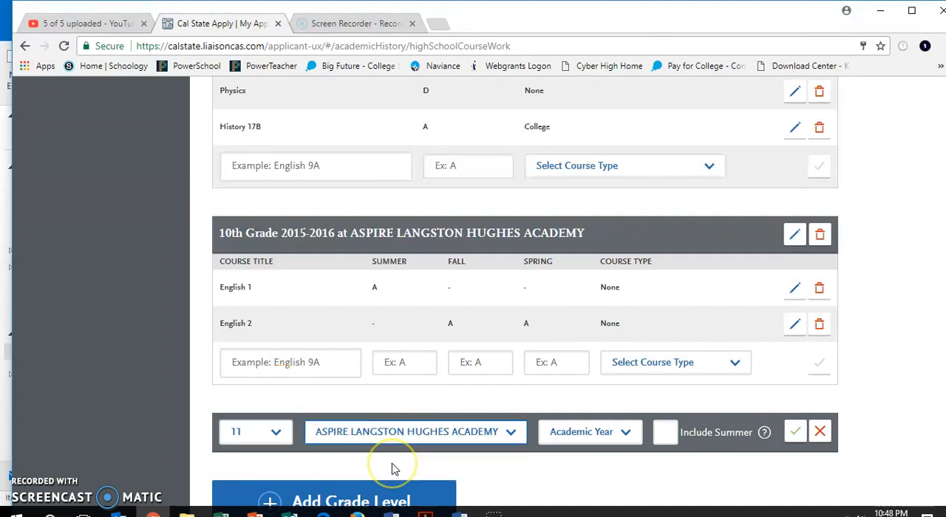
pyautogui.click(614, 436)
pyautogui.click(605, 384)
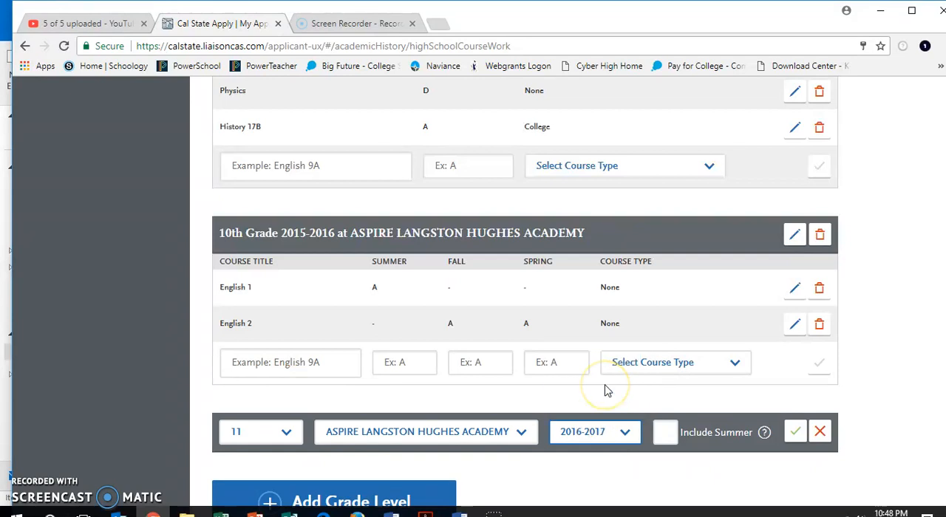
pyautogui.click(667, 434)
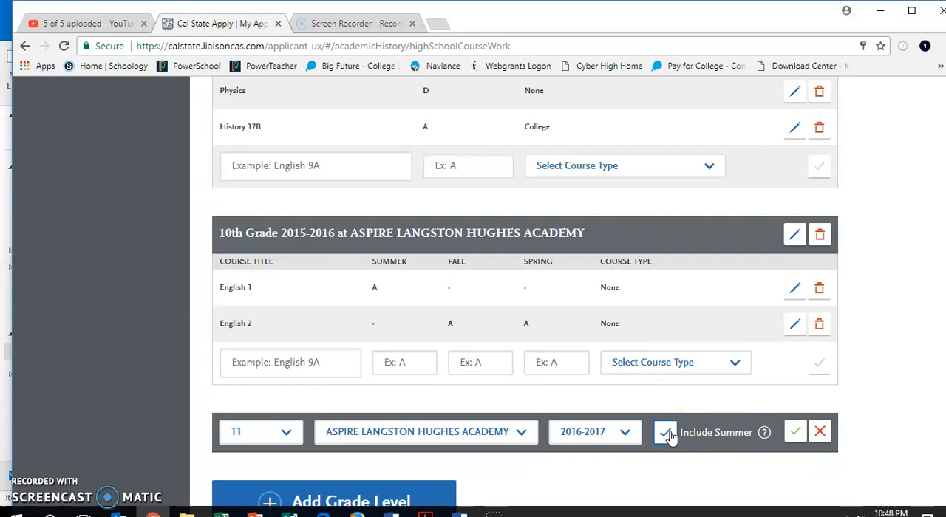
pyautogui.scroll(1, 486, 291)
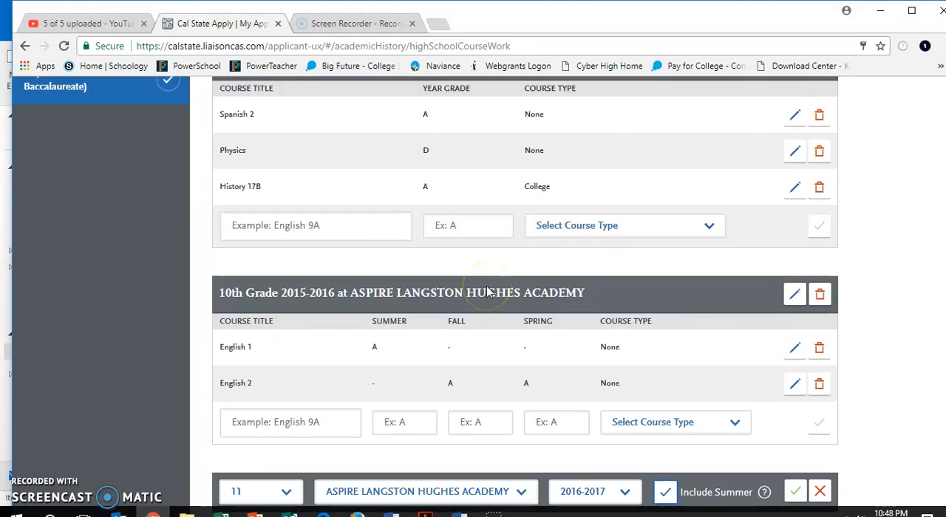
pyautogui.scroll(1, 486, 292)
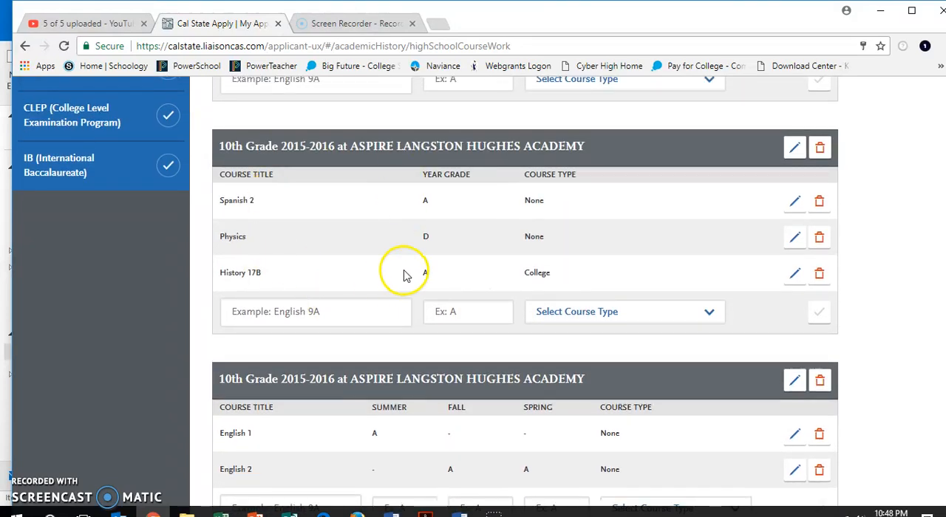
pyautogui.scroll(-2, 376, 289)
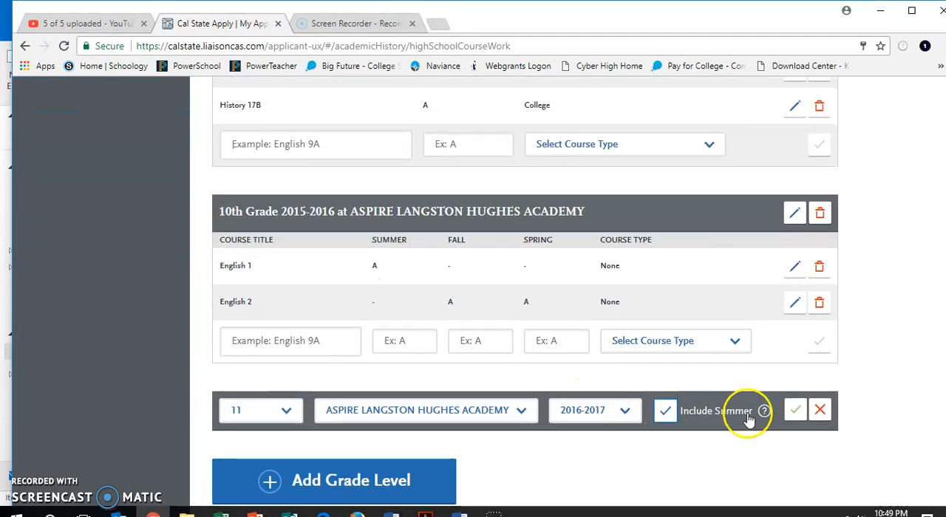
pyautogui.click(796, 414)
# - Add the course Geometry to the 11th-grade entry with a summer grade of A and course type None
pyautogui.scroll(-1, 798, 418)
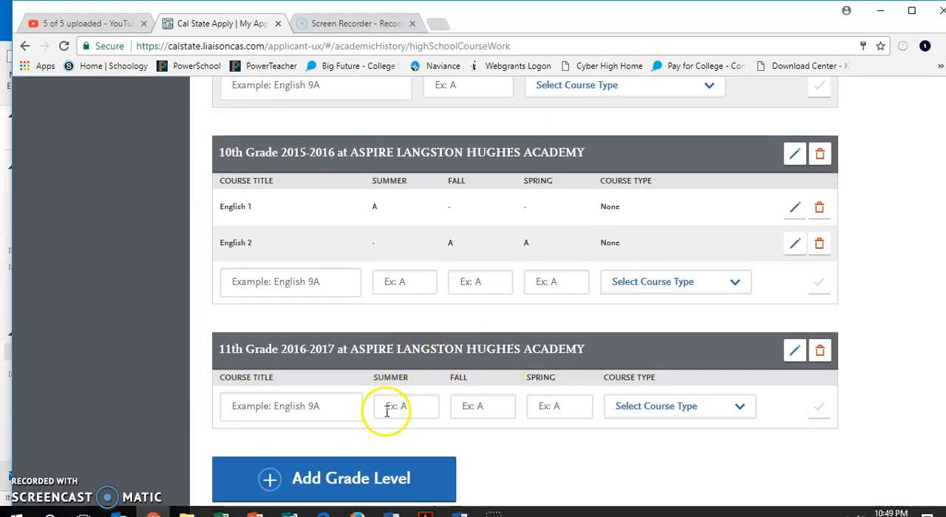
pyautogui.click(337, 413)
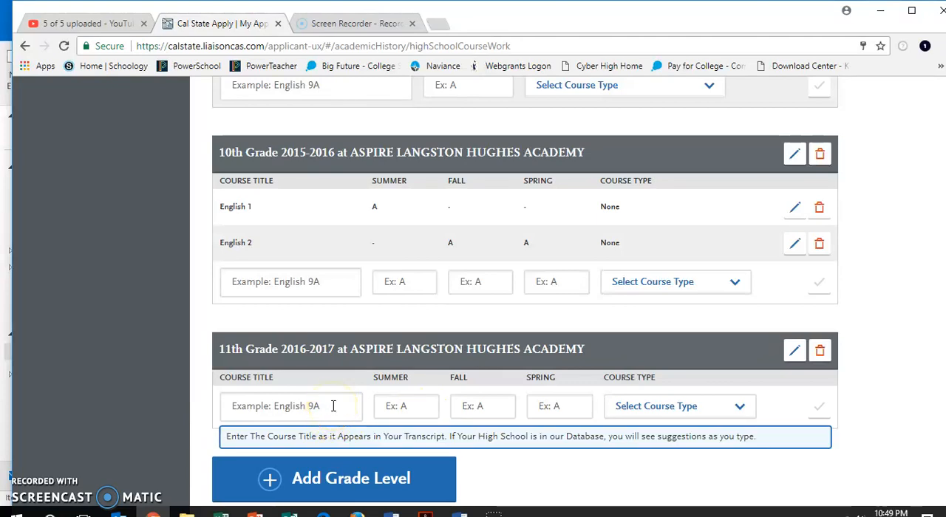
pyautogui.click(333, 408)
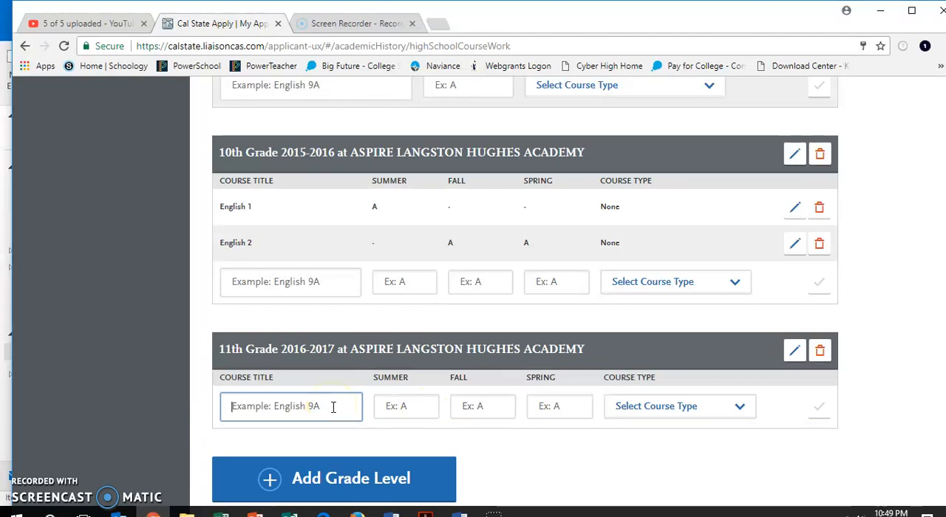
pyautogui.write('Geom')
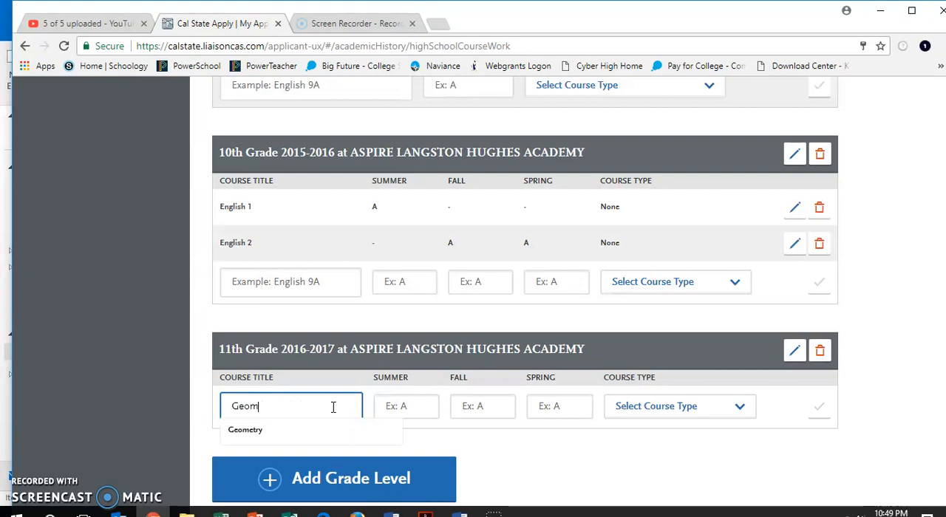
pyautogui.click(288, 429)
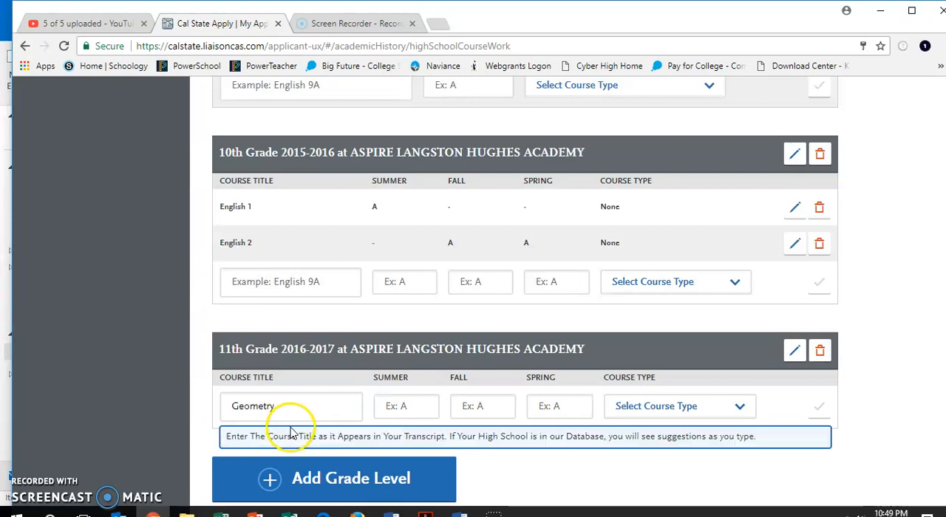
pyautogui.click(407, 407)
pyautogui.write('A')
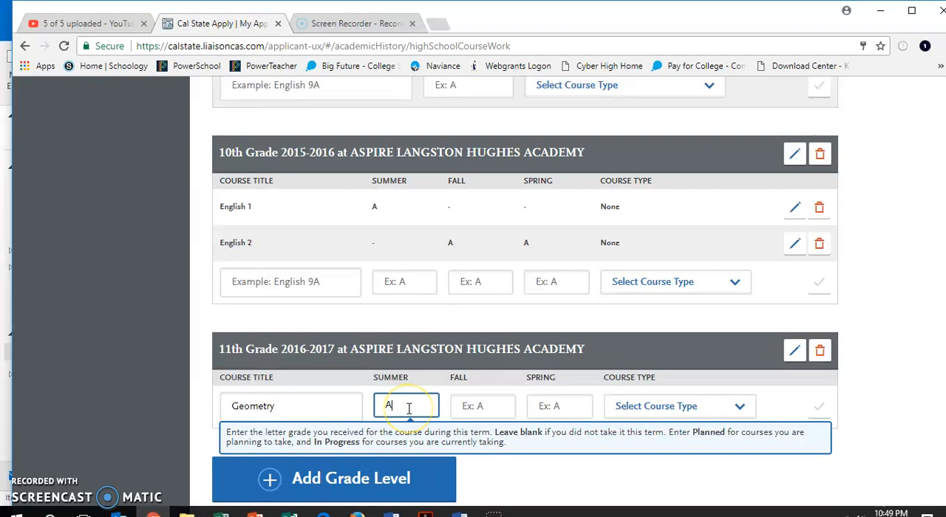
pyautogui.click(689, 401)
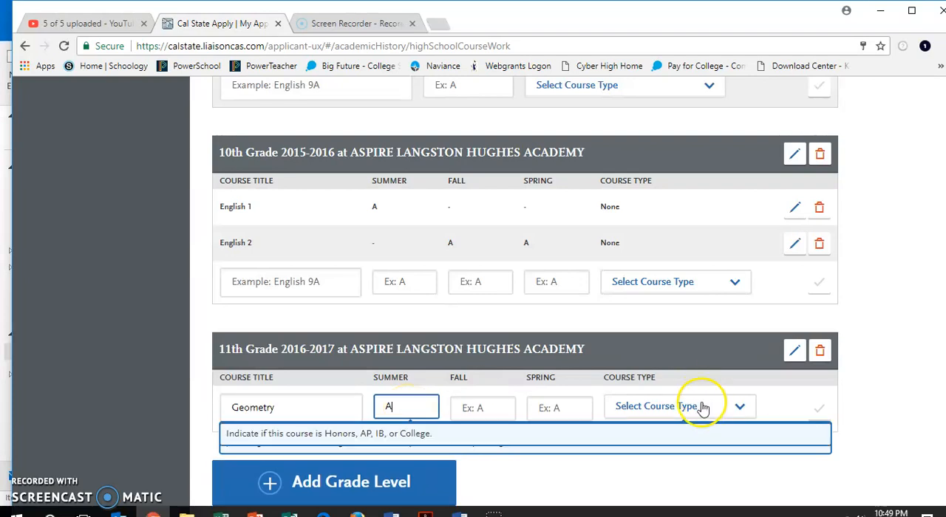
pyautogui.click(688, 437)
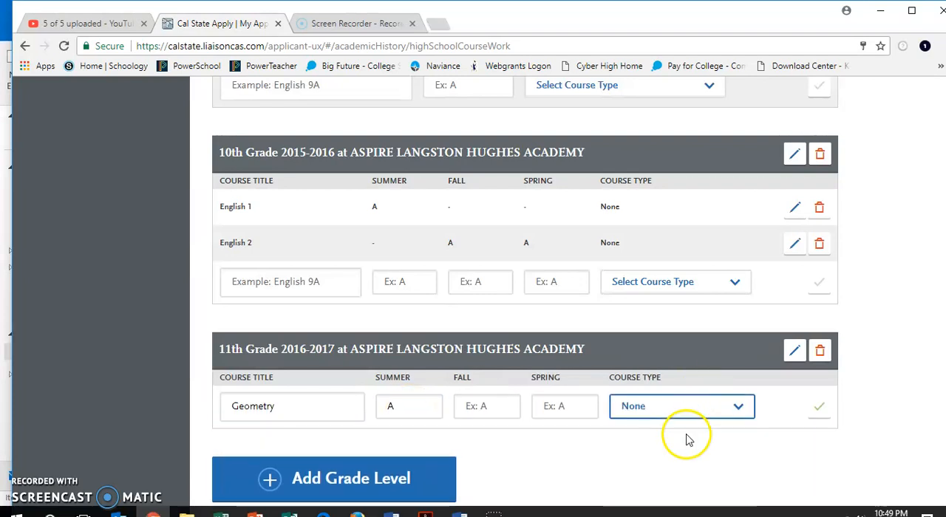
pyautogui.click(820, 409)
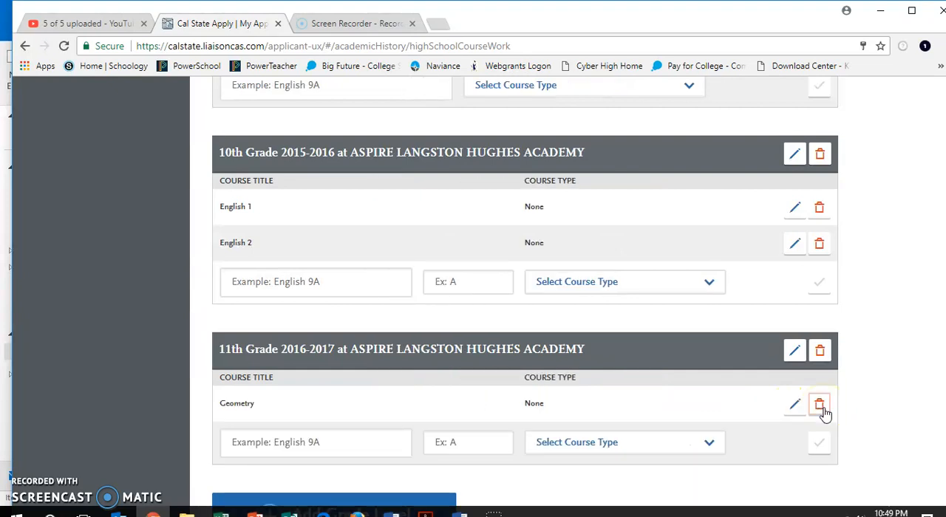
# - Add Geometry a second time with a summer grade of A and course type None
pyautogui.click(332, 450)
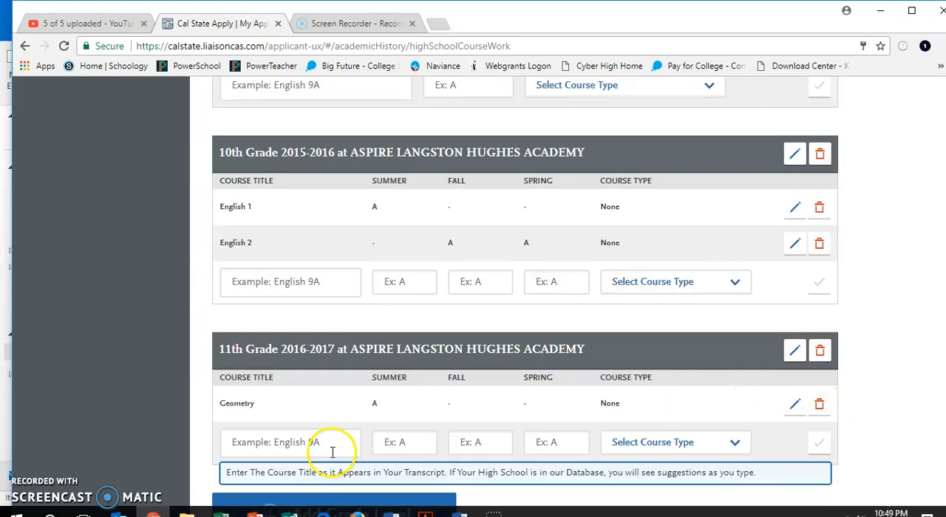
pyautogui.write('Geo')
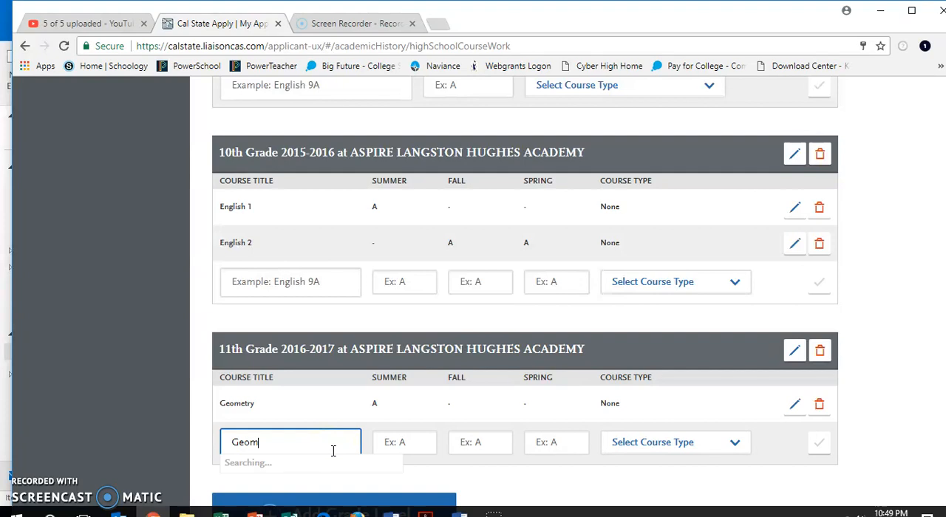
pyautogui.write('m')
pyautogui.click(271, 473)
pyautogui.click(402, 442)
pyautogui.click(405, 441)
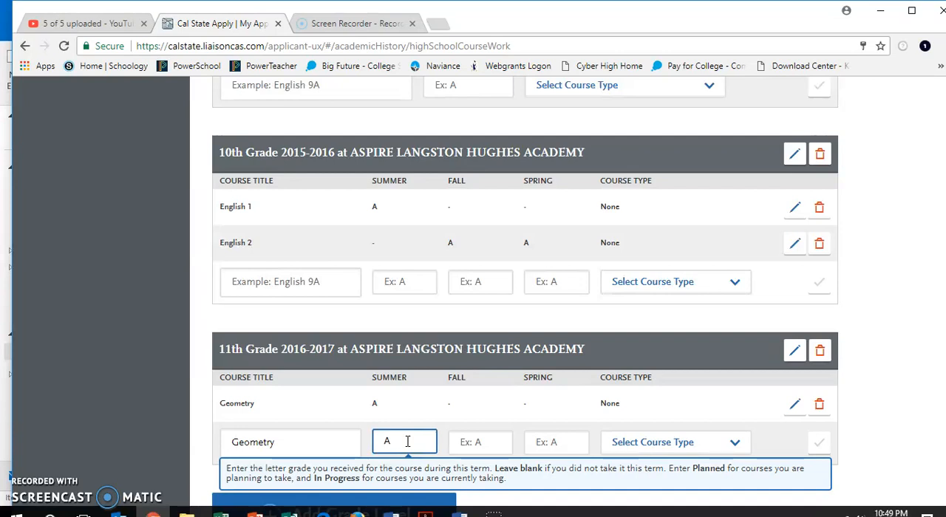
pyautogui.click(655, 443)
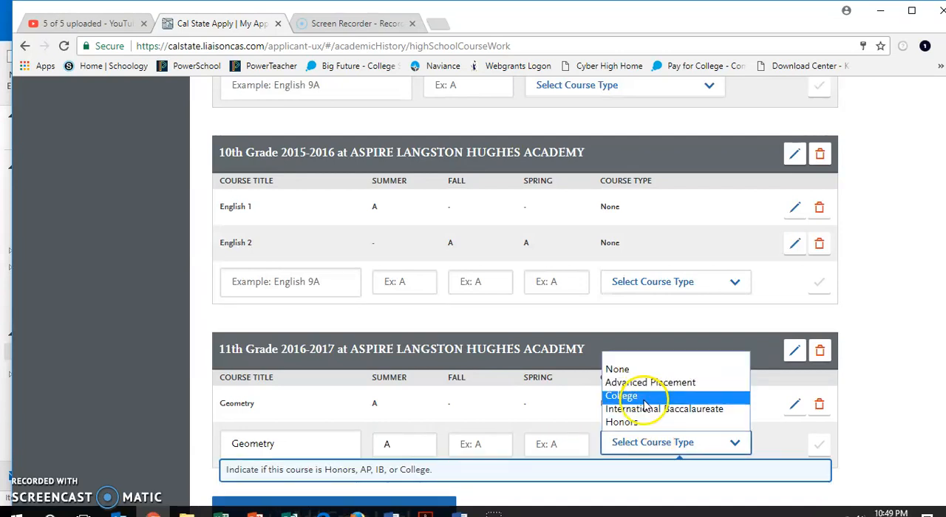
pyautogui.click(643, 369)
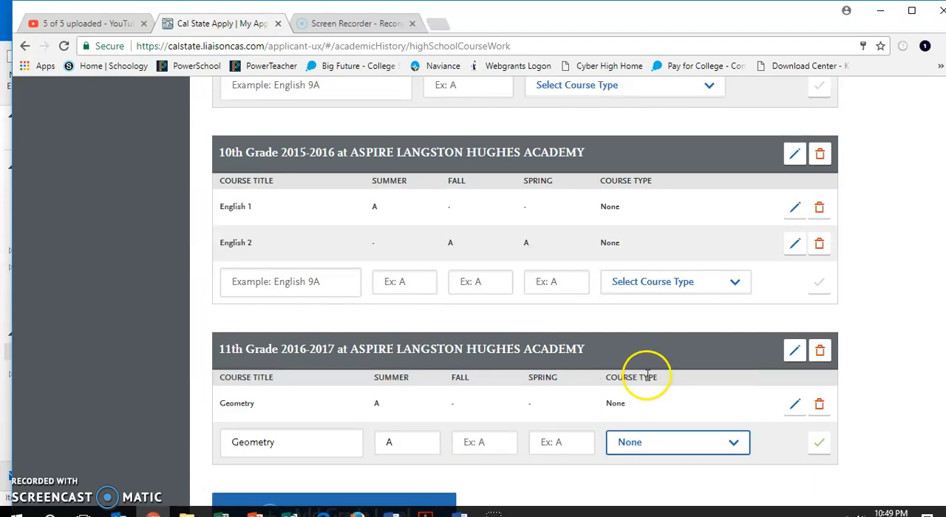
pyautogui.click(820, 442)
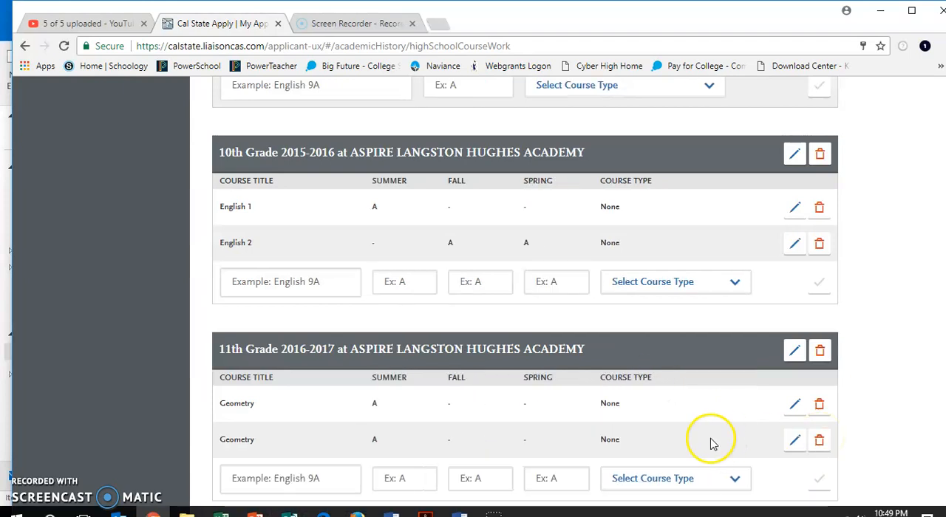
# - Add Algebra 2 with fall and spring grades of A and course type None, then delete the duplicate Algebra 2 row
pyautogui.scroll(-2, 710, 442)
pyautogui.click(272, 353)
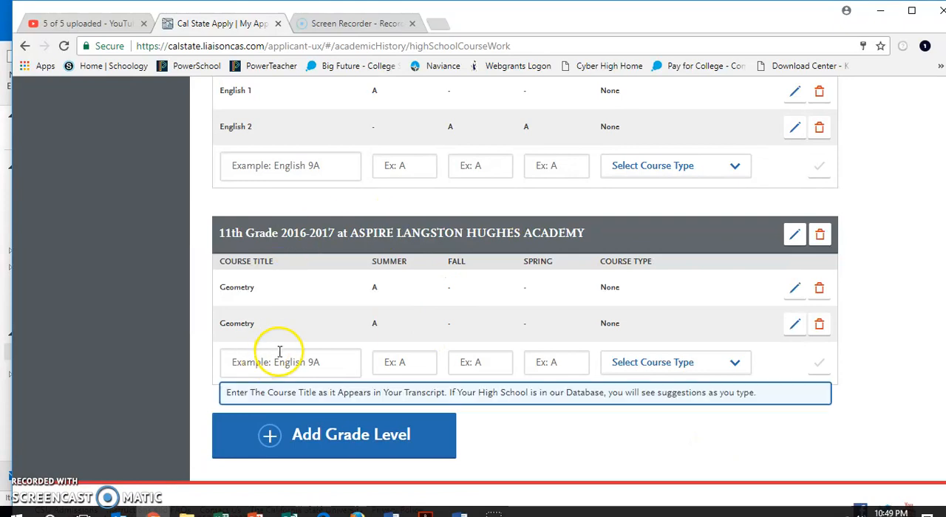
pyautogui.write('A')
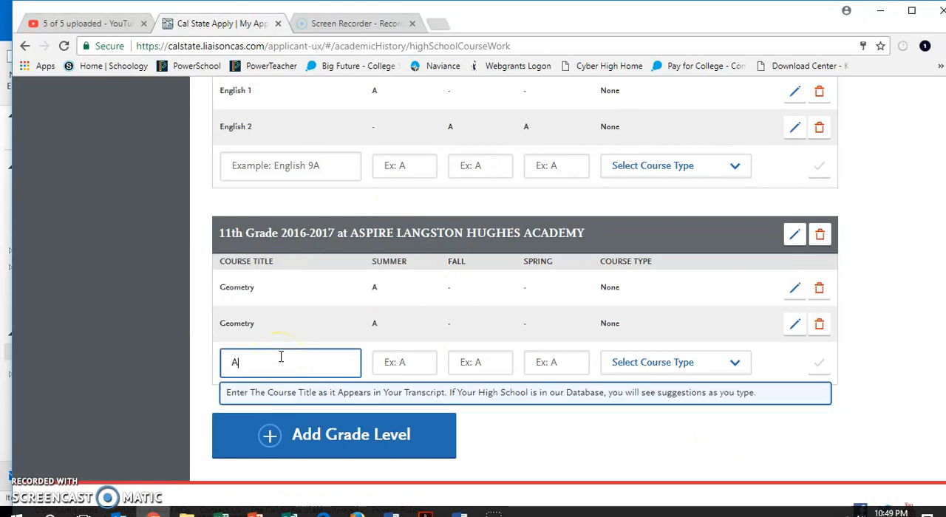
pyautogui.write('l')
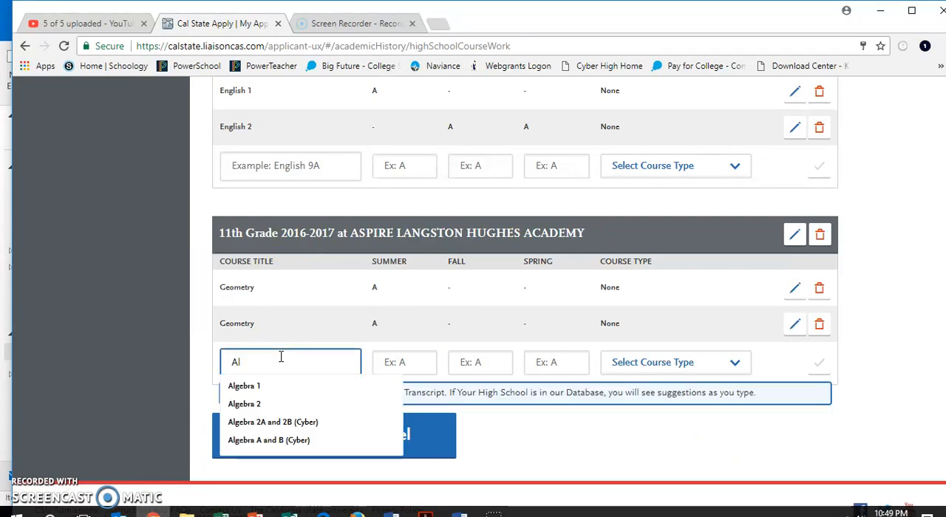
pyautogui.click(264, 407)
pyautogui.click(420, 361)
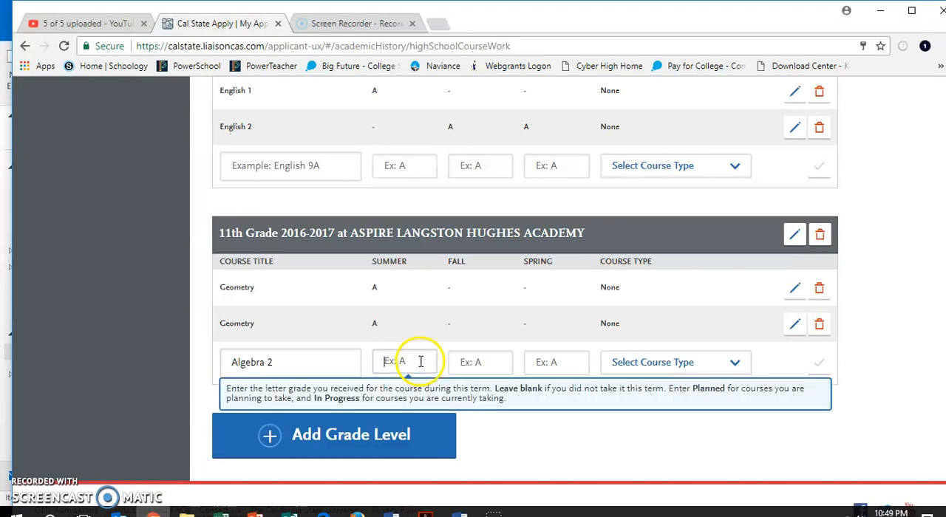
pyautogui.write('A')
pyautogui.click(465, 361)
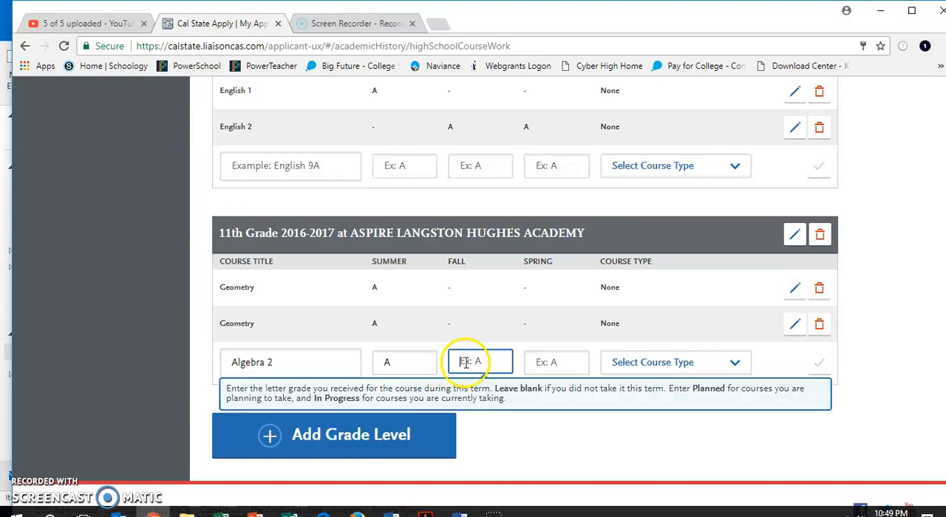
pyautogui.click(414, 359)
pyautogui.press('BackSpace')
pyautogui.click(546, 363)
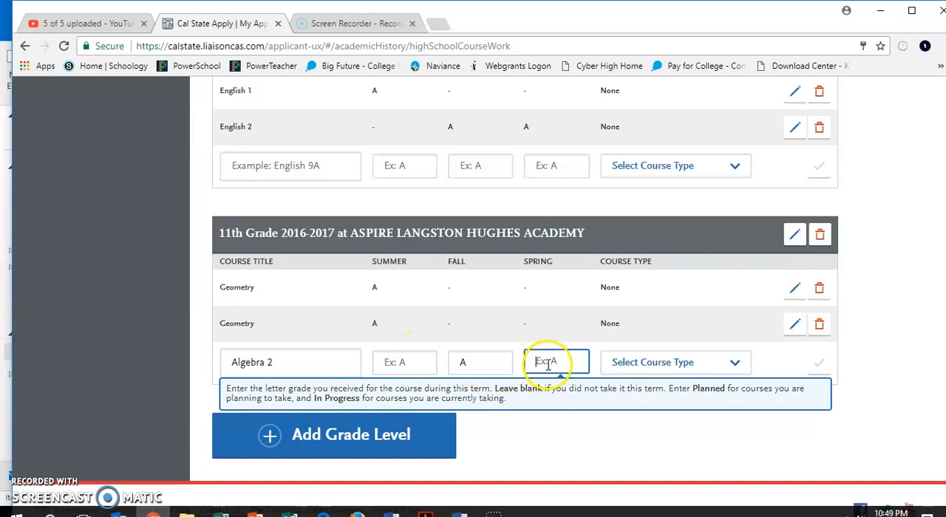
pyautogui.write('A')
pyautogui.click(658, 363)
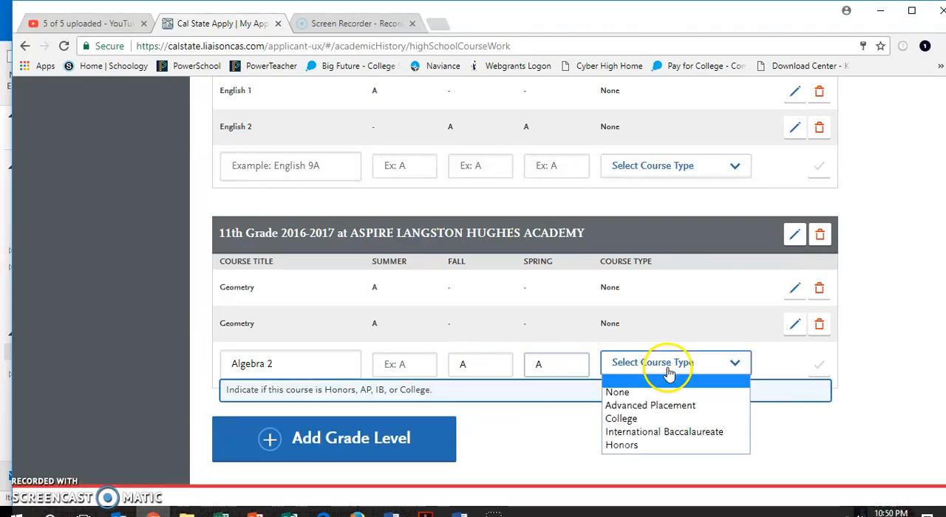
pyautogui.click(658, 394)
pyautogui.click(817, 363)
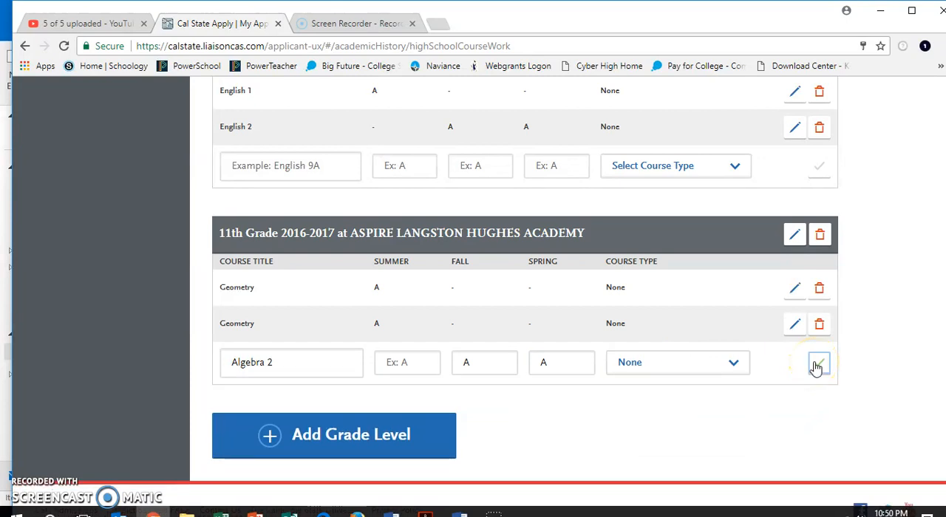
pyautogui.click(817, 366)
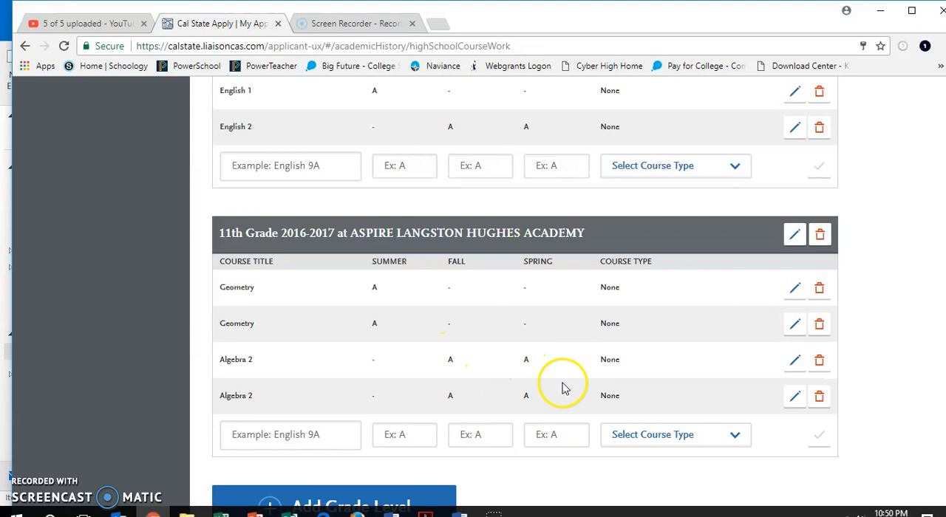
pyautogui.click(825, 368)
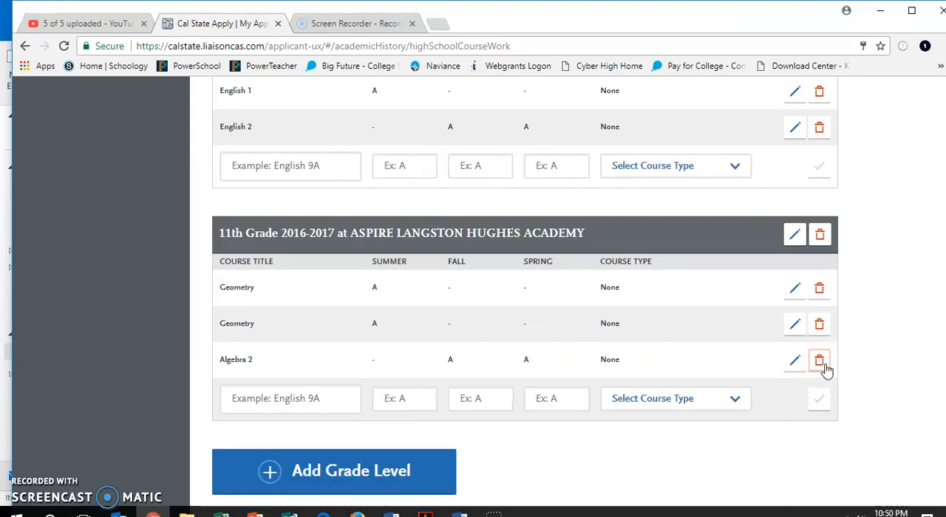
# - Add English 3 to the first 11th-grade entry with fall and spring grades of A and course type None
pyautogui.click(399, 401)
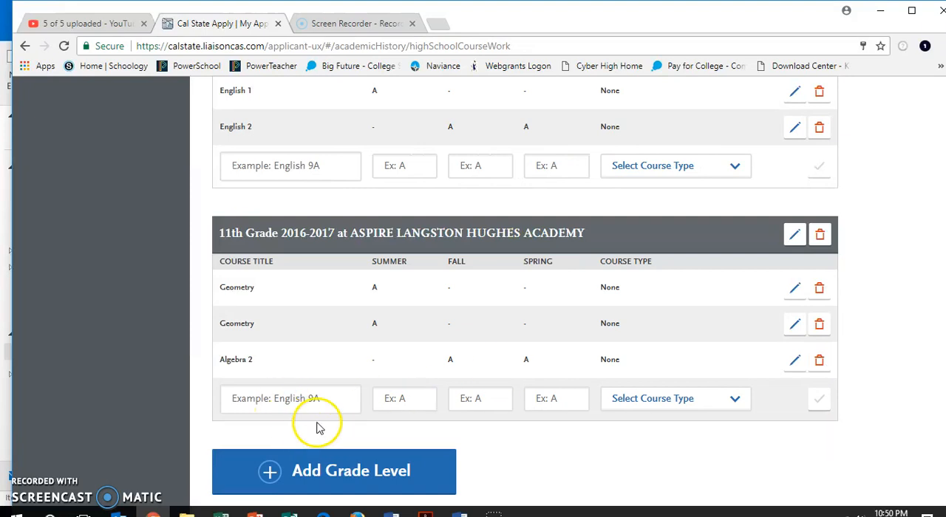
pyautogui.click(331, 403)
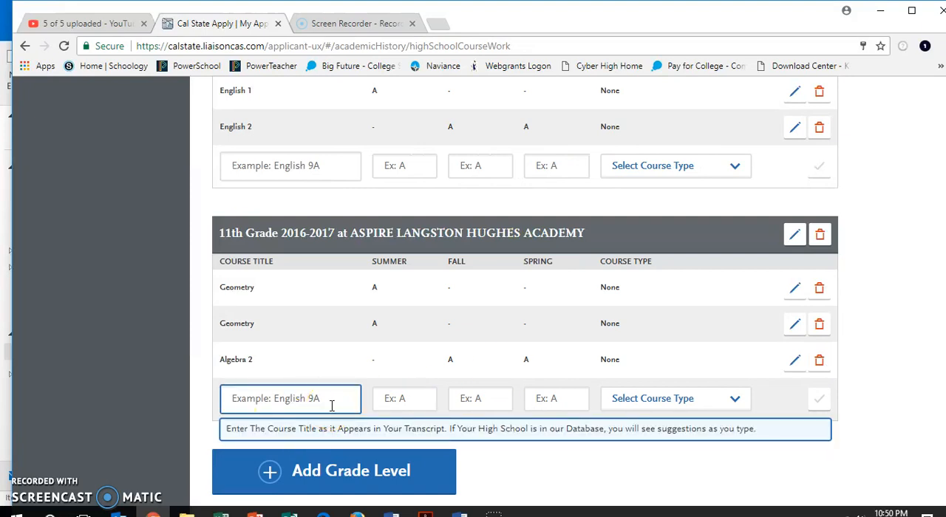
pyautogui.write('Eng')
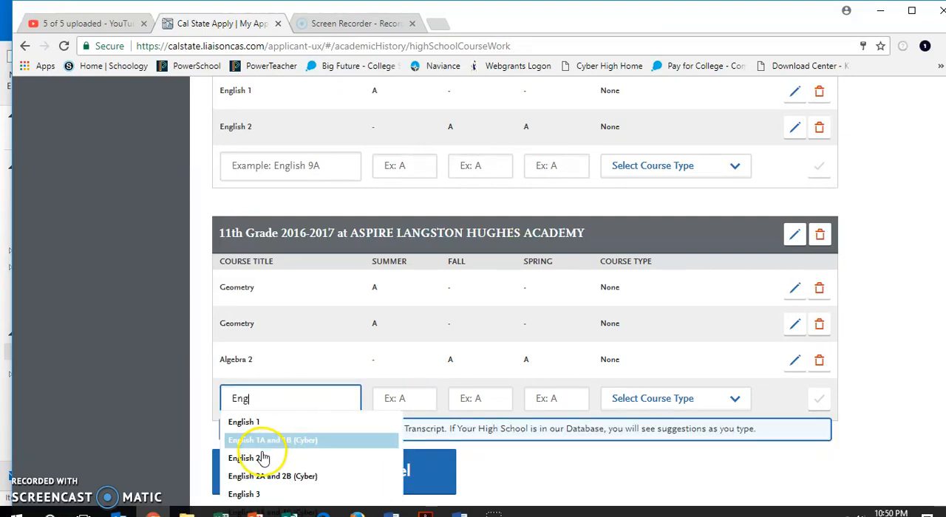
pyautogui.click(249, 494)
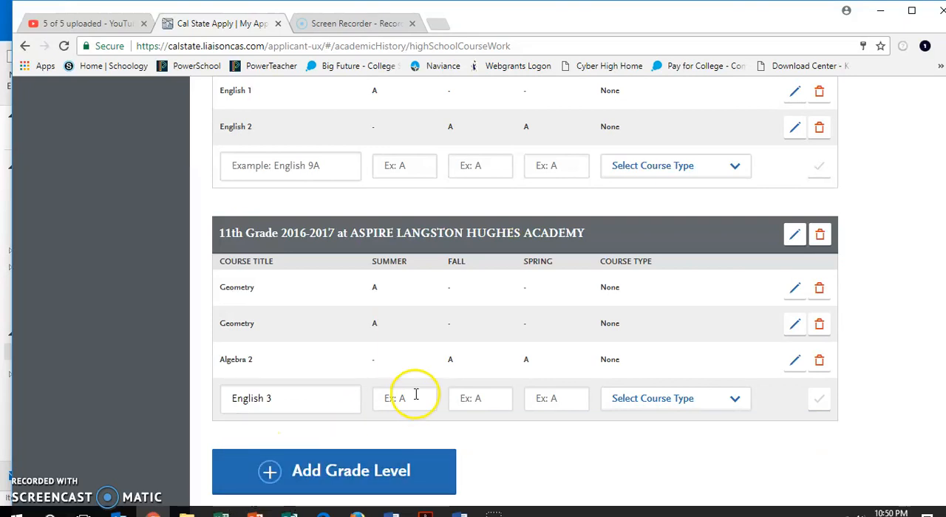
pyautogui.click(489, 398)
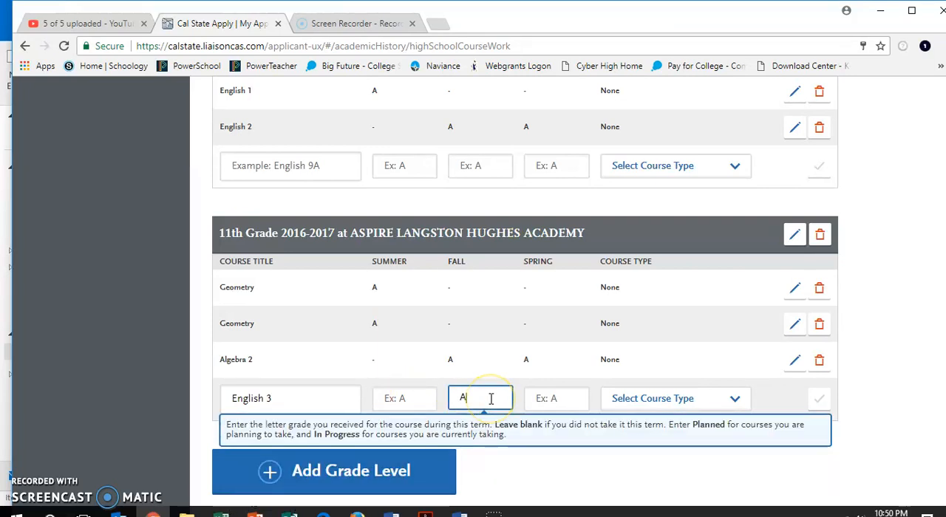
pyautogui.click(570, 399)
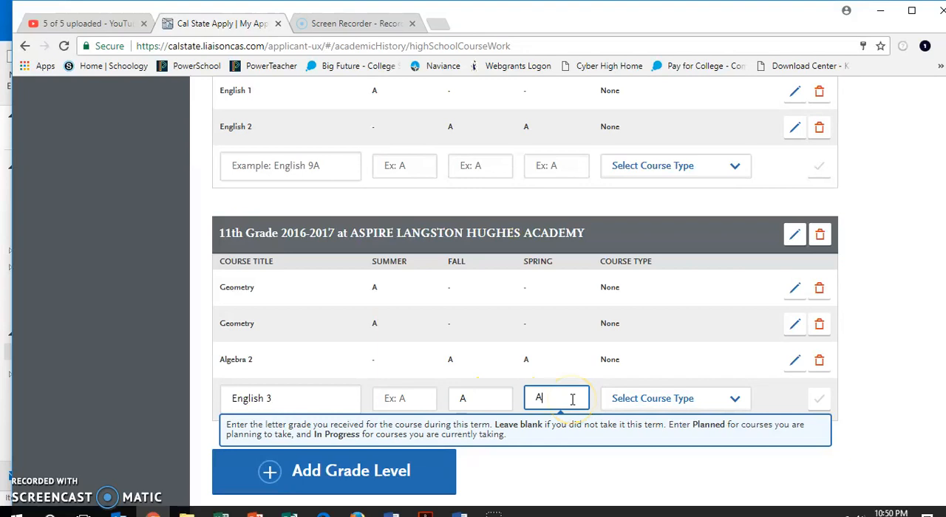
pyautogui.click(660, 399)
pyautogui.click(644, 426)
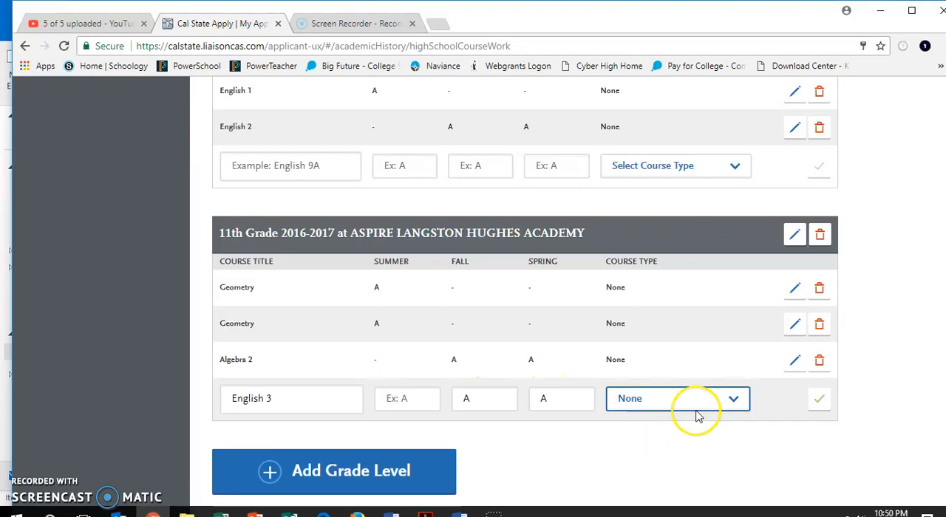
pyautogui.click(819, 406)
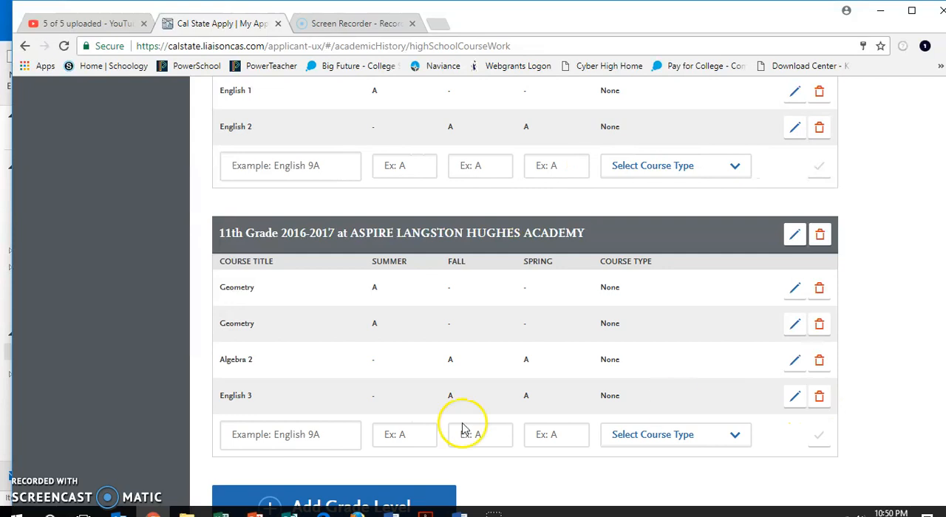
# - Add another grade level 11 at ASPIRE LANGSTON HUGHES ACADEMY for 2016-2017, without summer
pyautogui.scroll(-1, 403, 434)
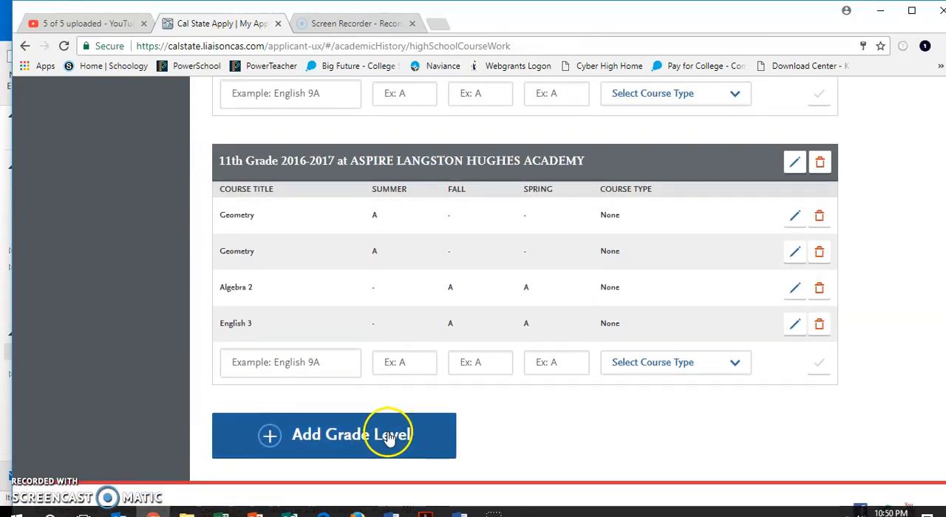
pyautogui.click(381, 434)
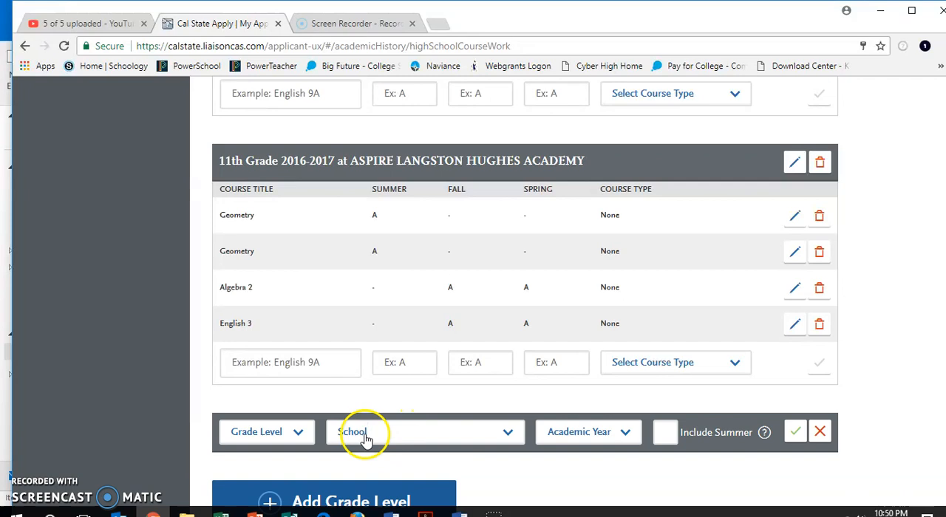
pyautogui.click(298, 432)
pyautogui.click(283, 385)
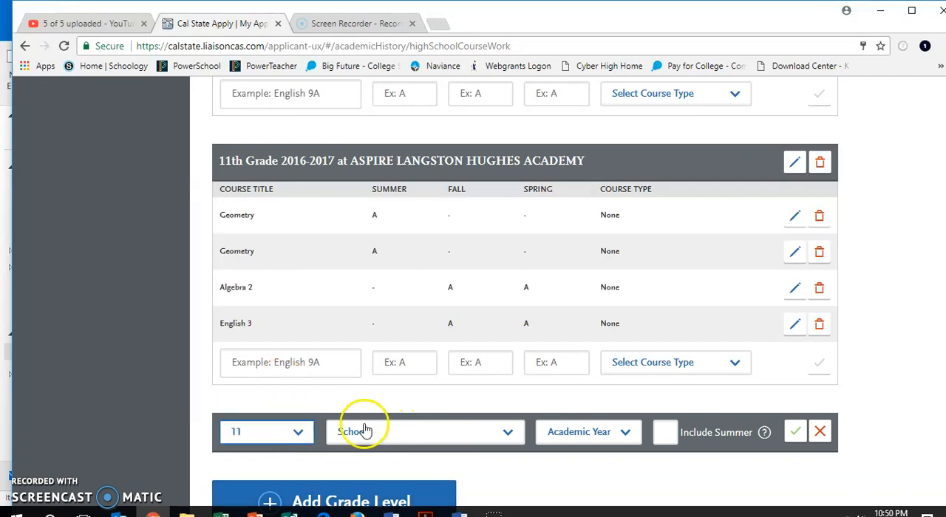
pyautogui.click(399, 435)
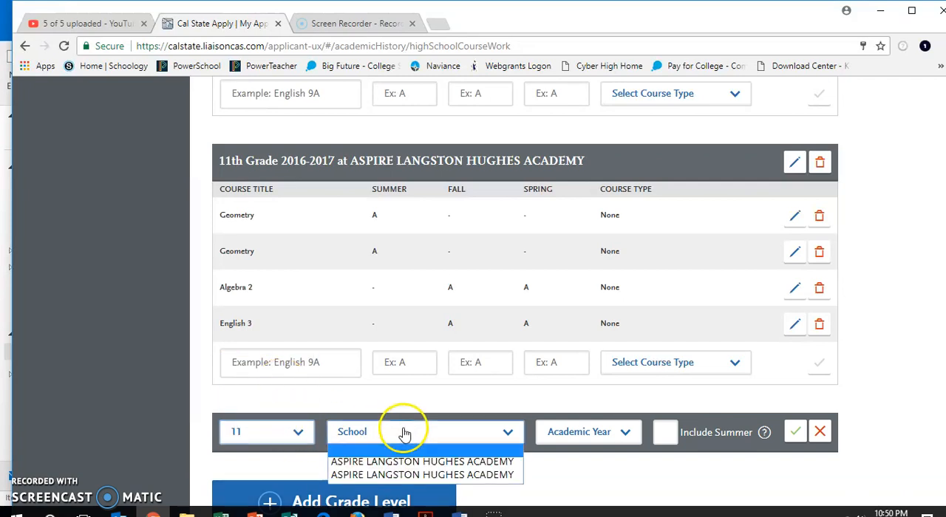
pyautogui.click(409, 475)
pyautogui.click(620, 439)
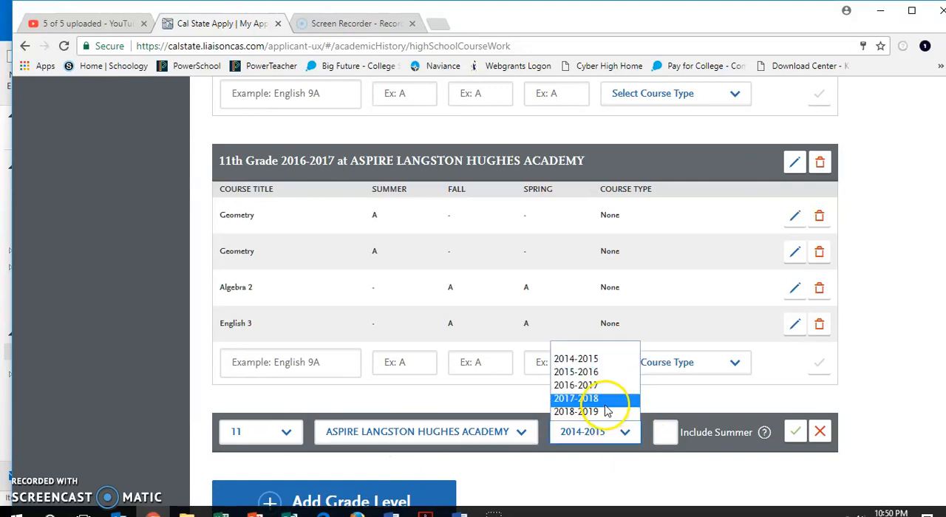
pyautogui.click(614, 385)
pyautogui.click(798, 434)
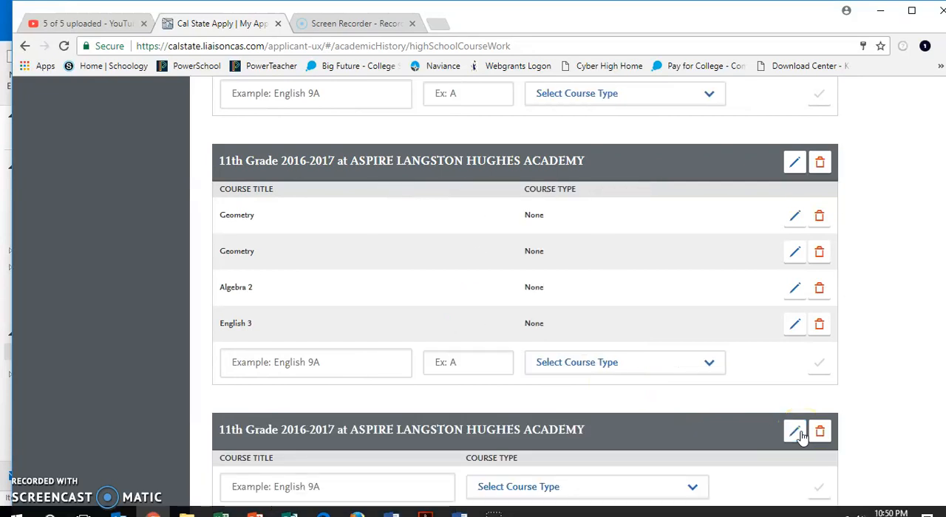
# - Add the course Chemistry to the new 11th-grade entry with a year grade of A and course type None
pyautogui.scroll(-2, 801, 437)
pyautogui.click(363, 368)
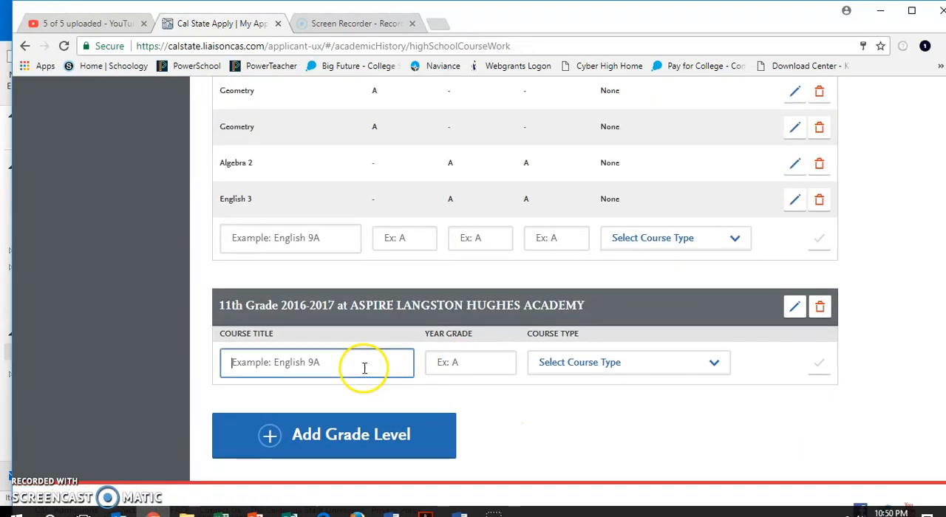
pyautogui.write('Chem')
pyautogui.click(318, 391)
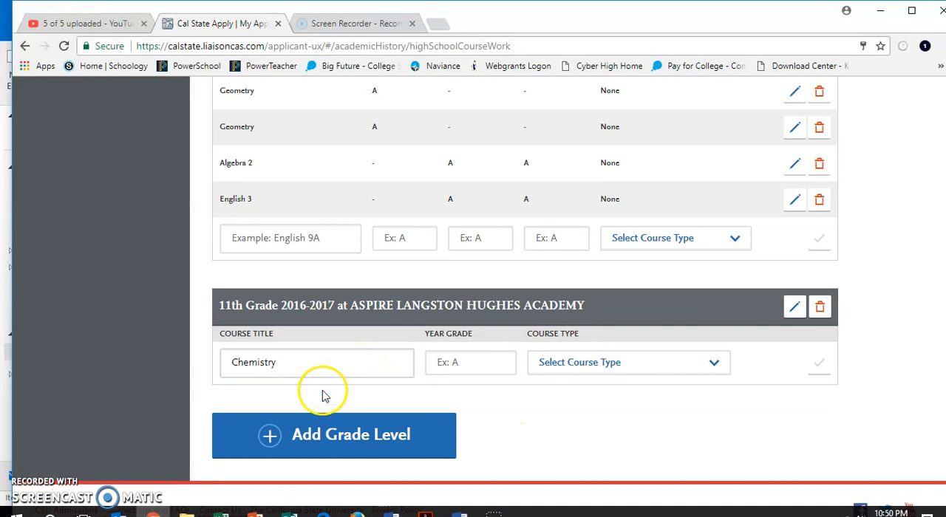
pyautogui.click(484, 364)
pyautogui.click(612, 373)
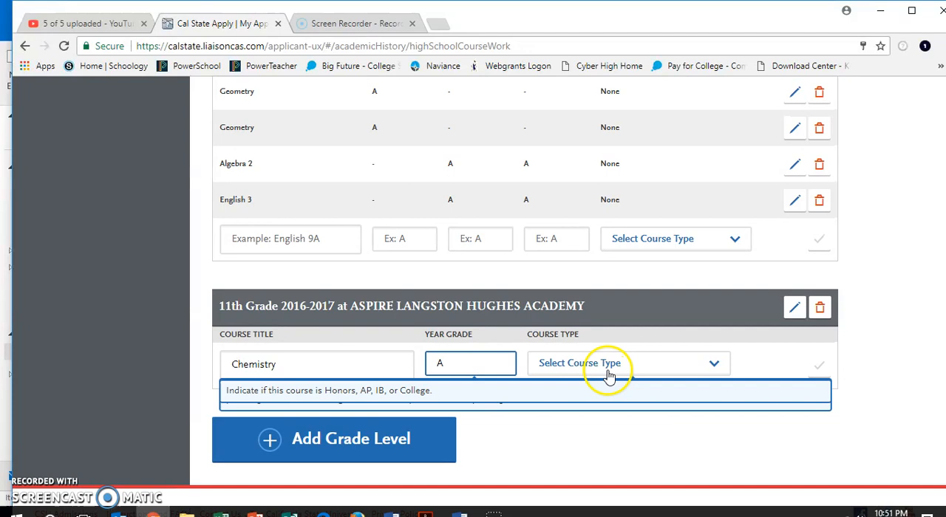
pyautogui.click(631, 393)
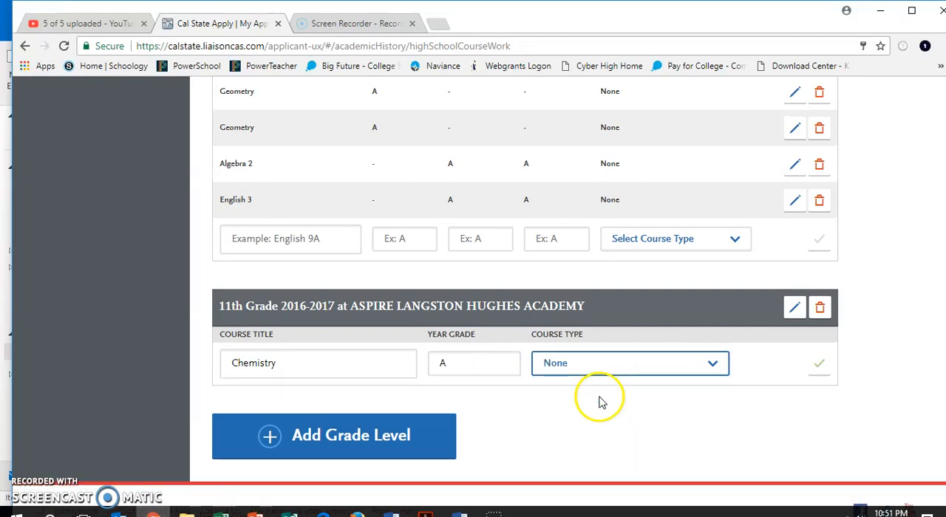
pyautogui.click(819, 369)
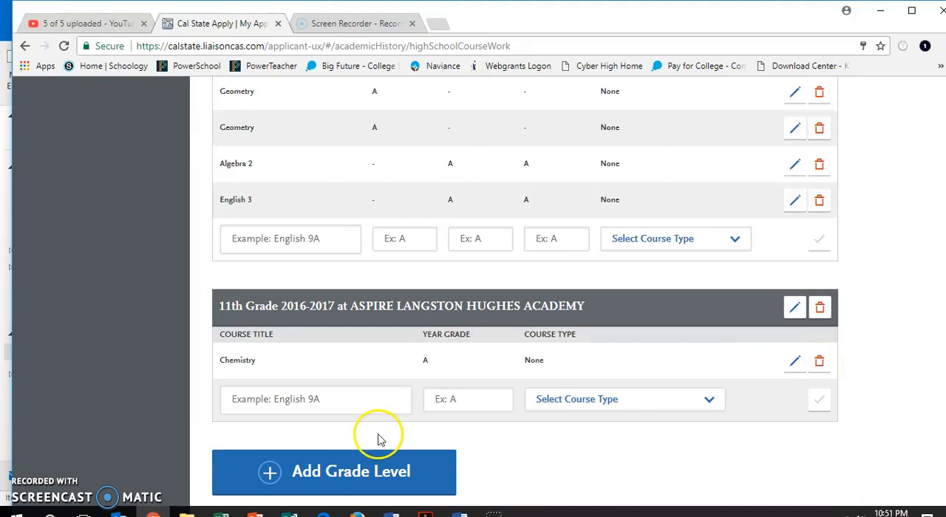
# - Add US History to the same entry with a year grade of A and course type None
pyautogui.click(367, 403)
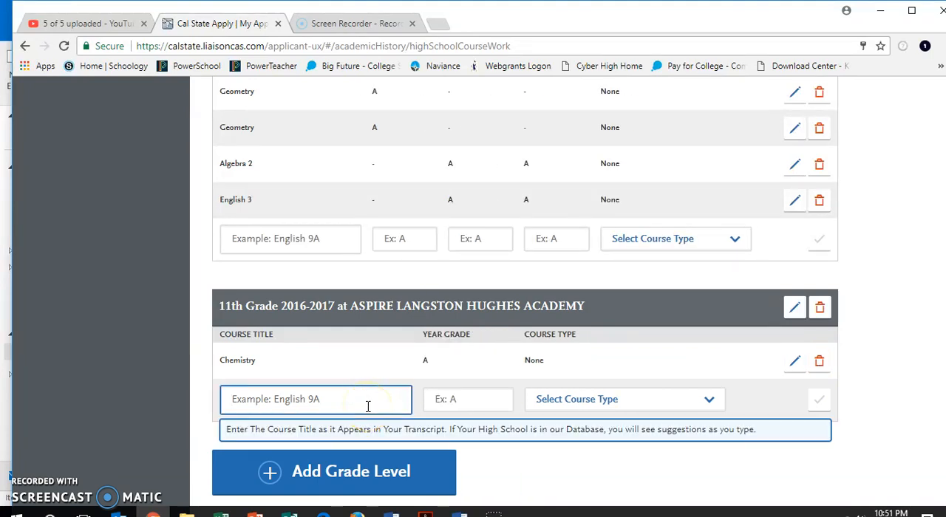
pyautogui.write('US')
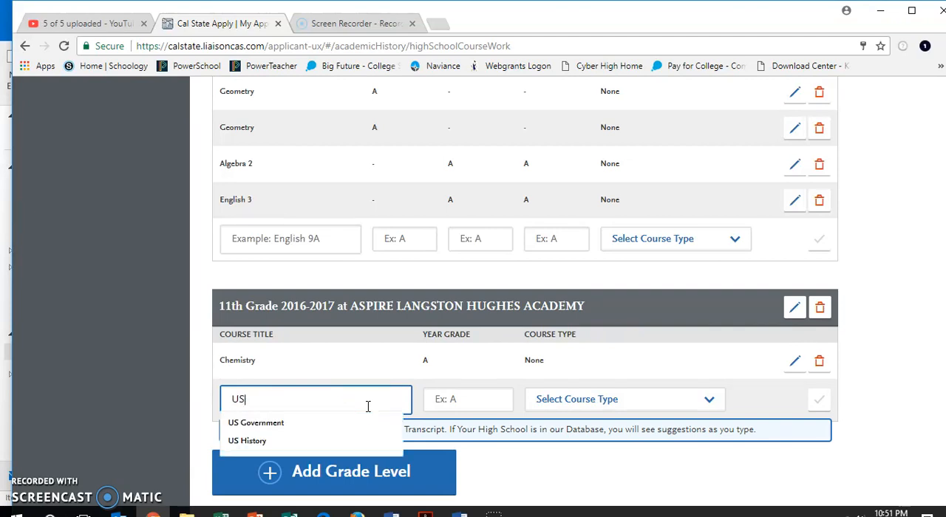
pyautogui.click(318, 440)
pyautogui.click(468, 403)
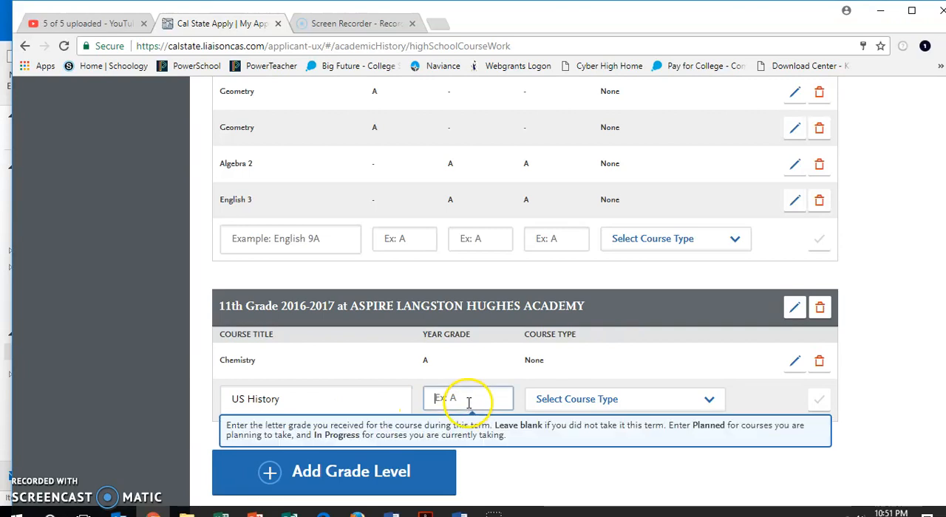
pyautogui.press('Tab')
pyautogui.click(593, 399)
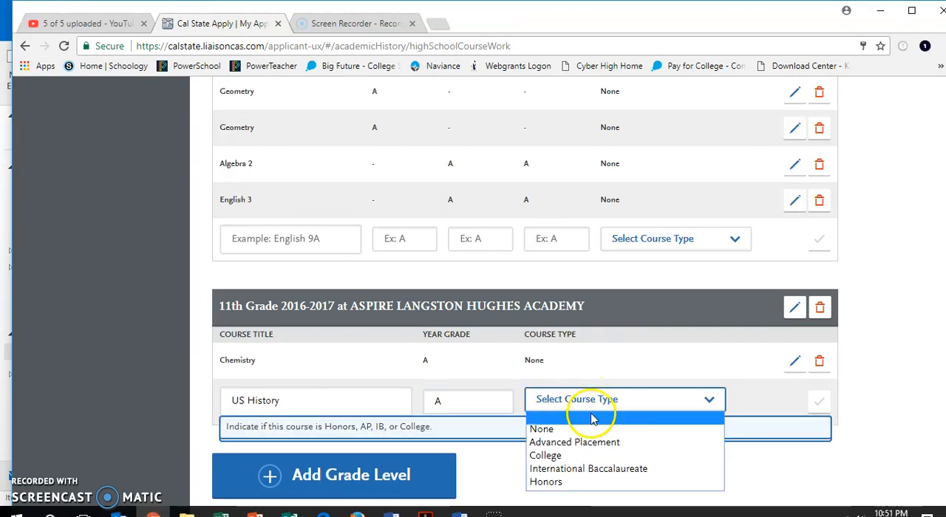
pyautogui.click(576, 429)
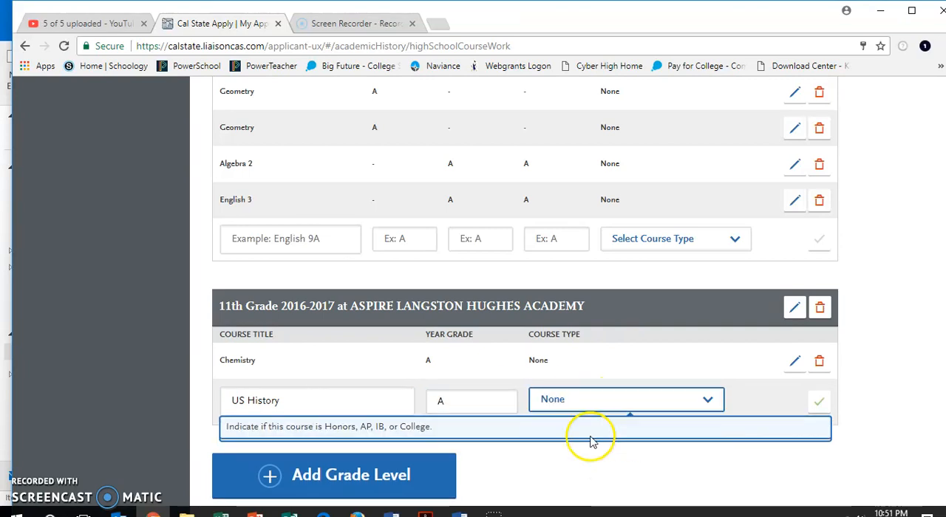
pyautogui.click(821, 401)
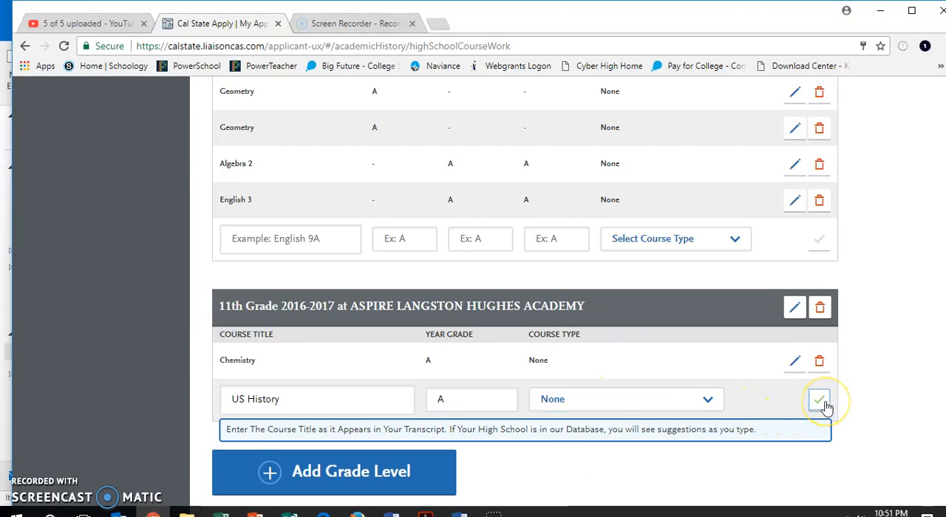
# - Add the course English 1106 with a year grade of A and course type College
pyautogui.click(330, 439)
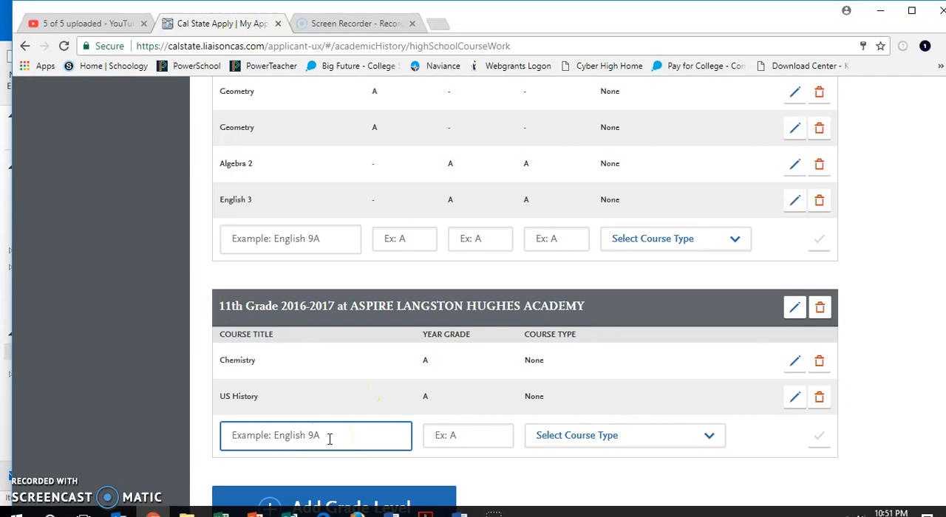
pyautogui.write('English 1106')
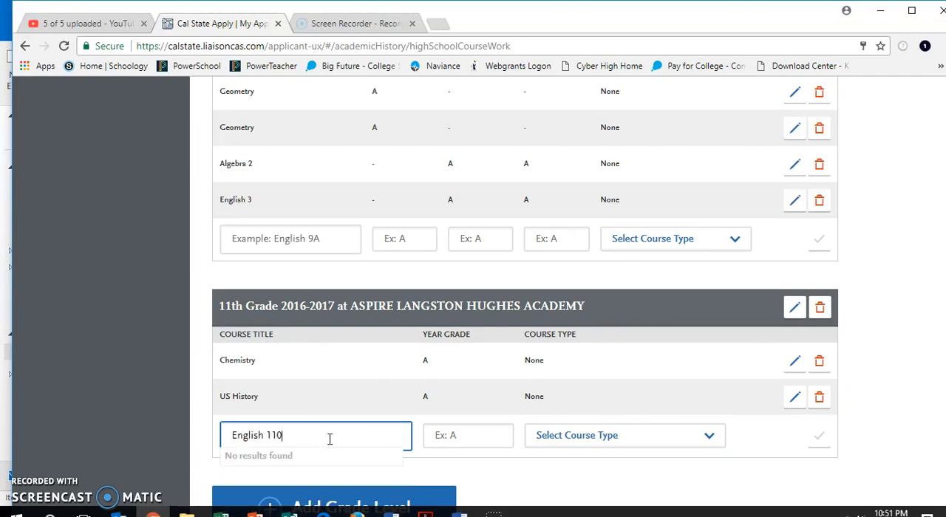
pyautogui.click(474, 436)
pyautogui.write('A')
pyautogui.click(550, 437)
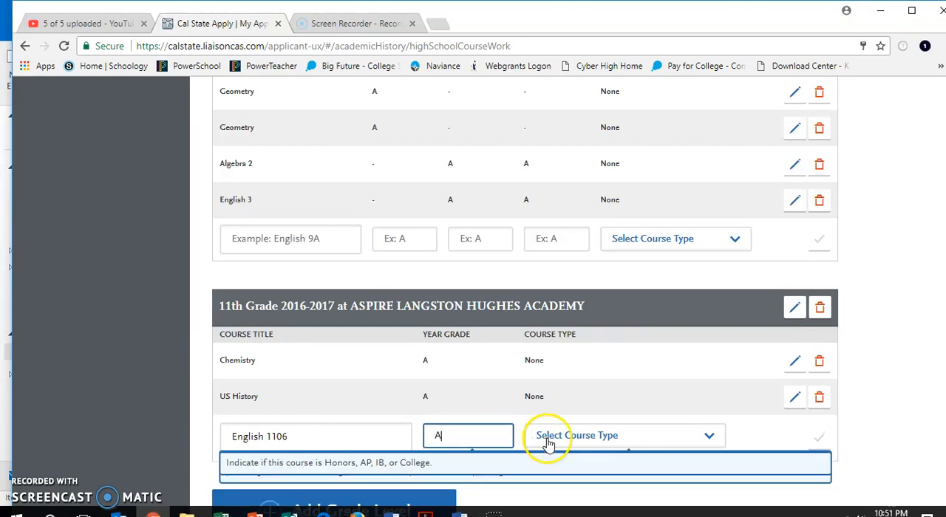
pyautogui.click(562, 389)
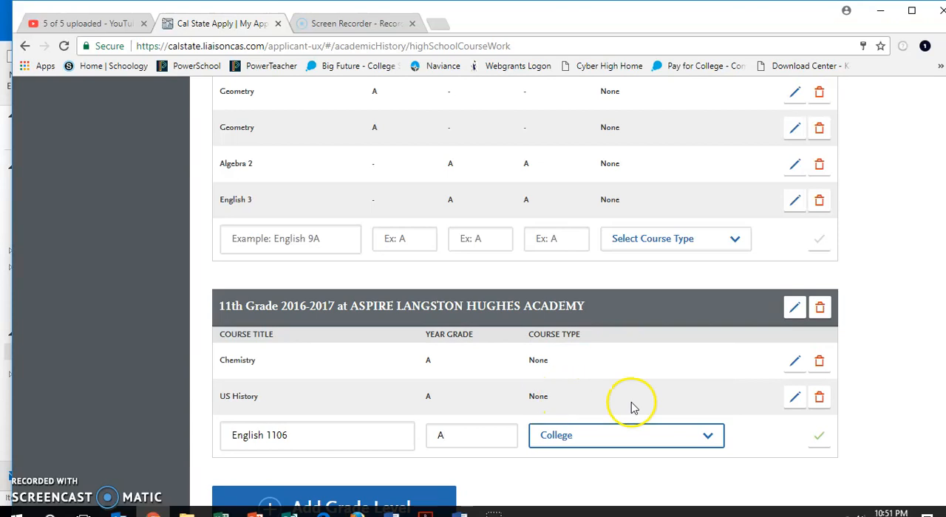
pyautogui.click(822, 437)
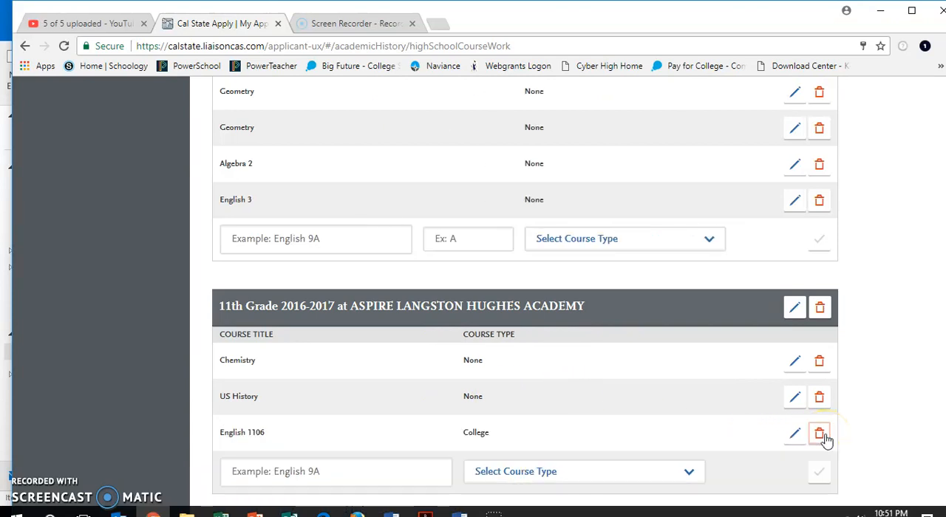
# - Add grade level 12 at ASPIRE LANGSTON HUGHES ACADEMY for academic year 2017-2018, without summer
pyautogui.scroll(3, 735, 440)
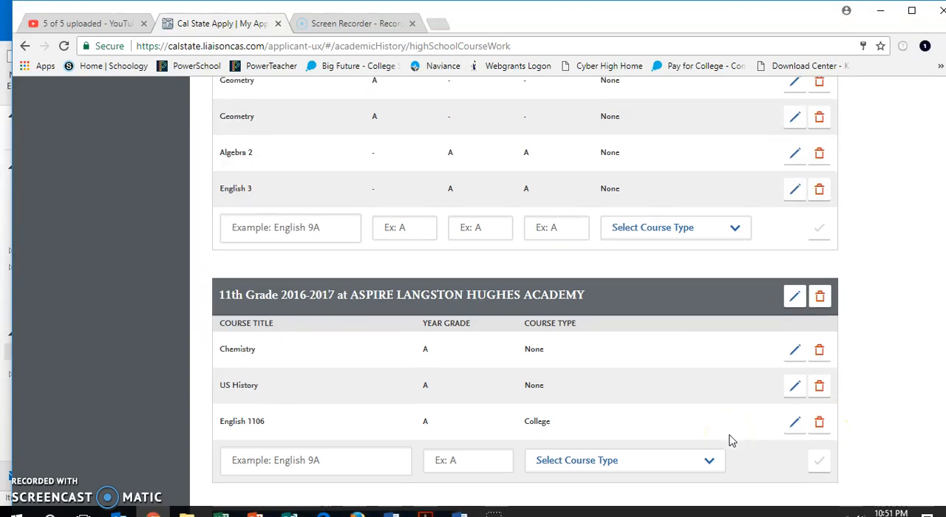
pyautogui.scroll(-3, 730, 441)
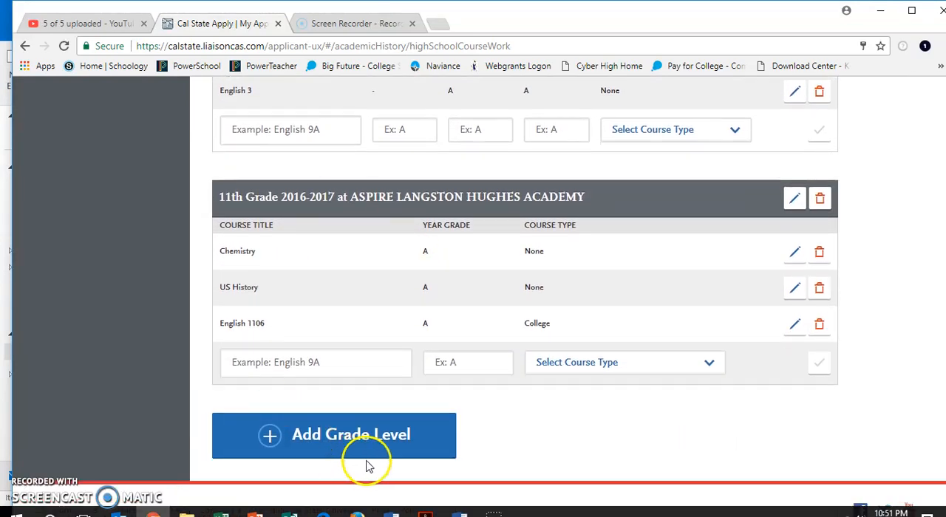
pyautogui.click(399, 449)
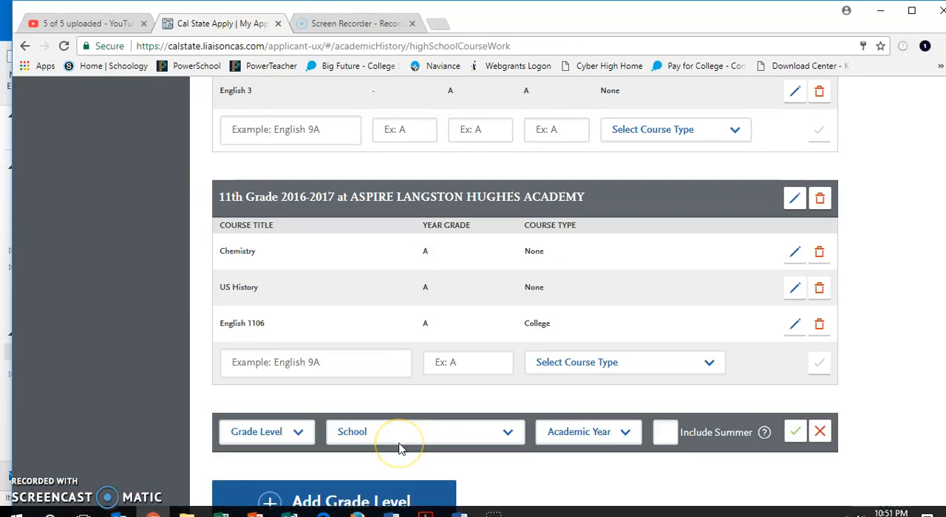
pyautogui.scroll(-1, 400, 449)
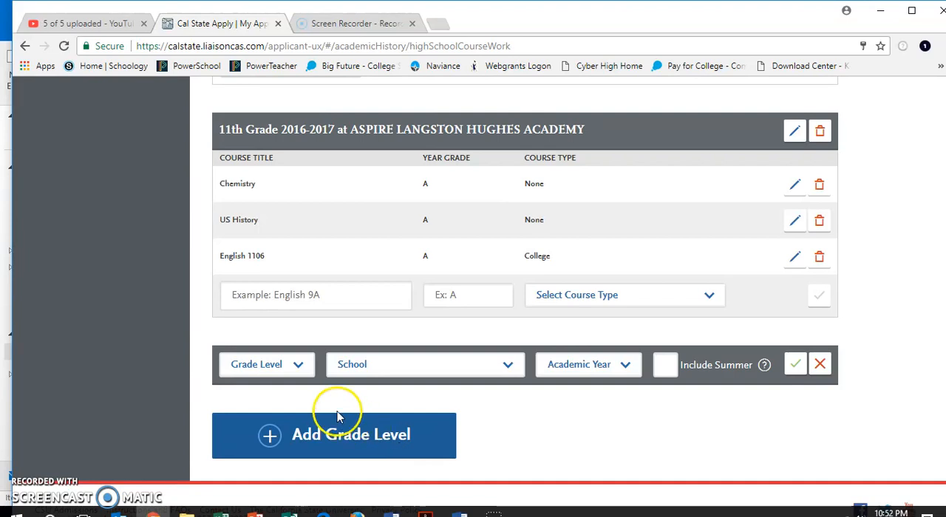
pyautogui.click(300, 370)
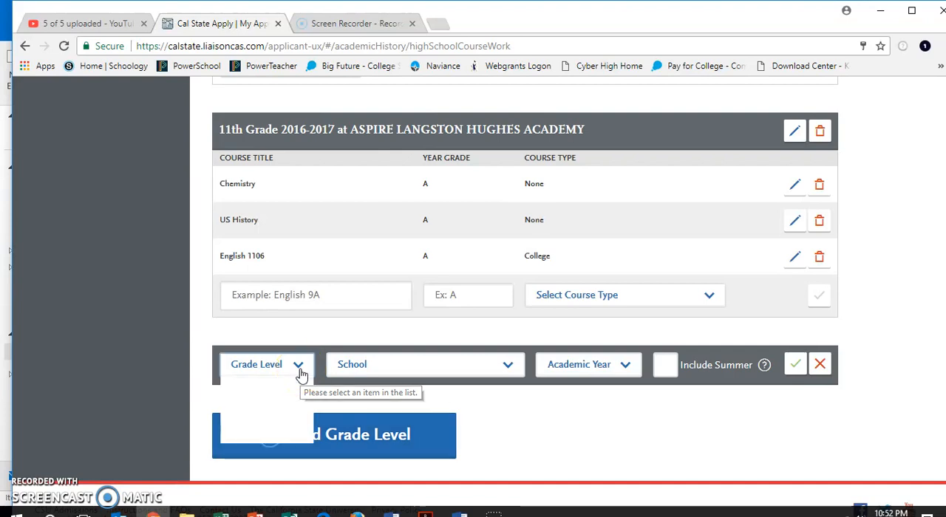
pyautogui.click(290, 399)
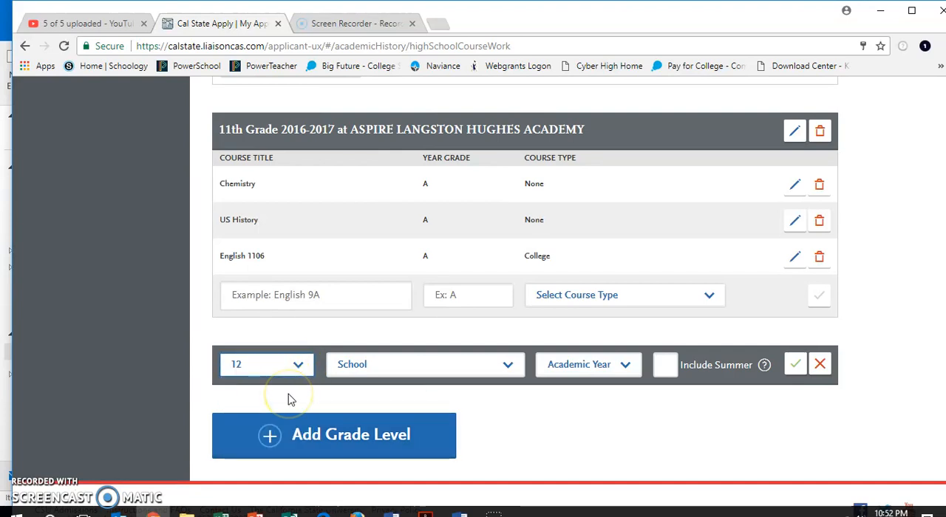
pyautogui.click(412, 368)
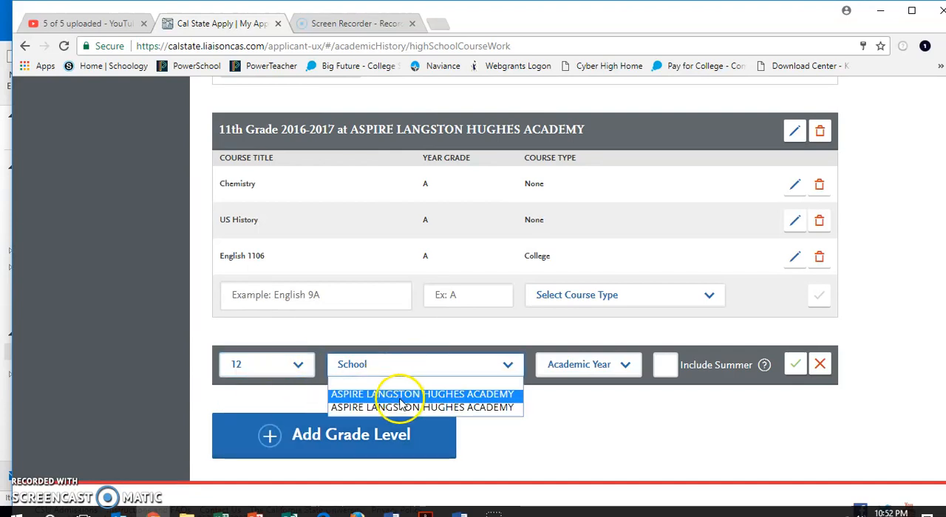
pyautogui.click(399, 400)
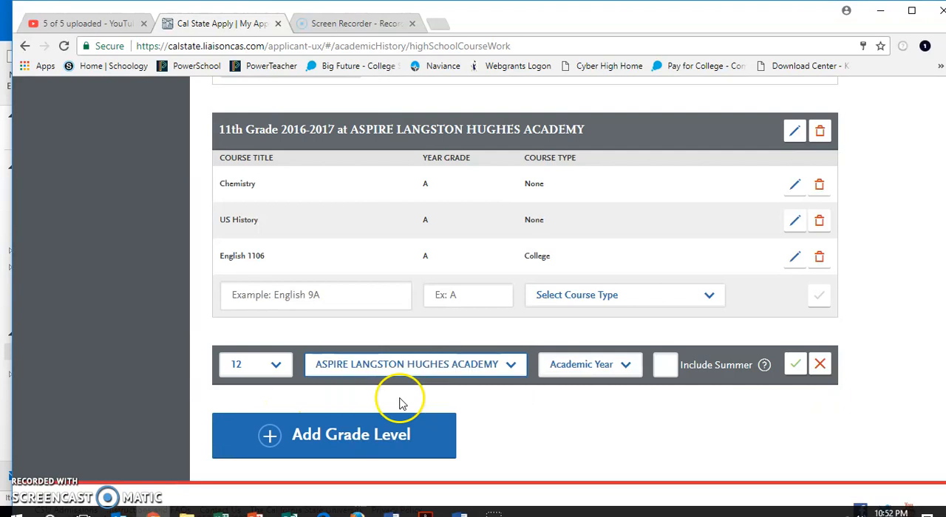
pyautogui.click(624, 365)
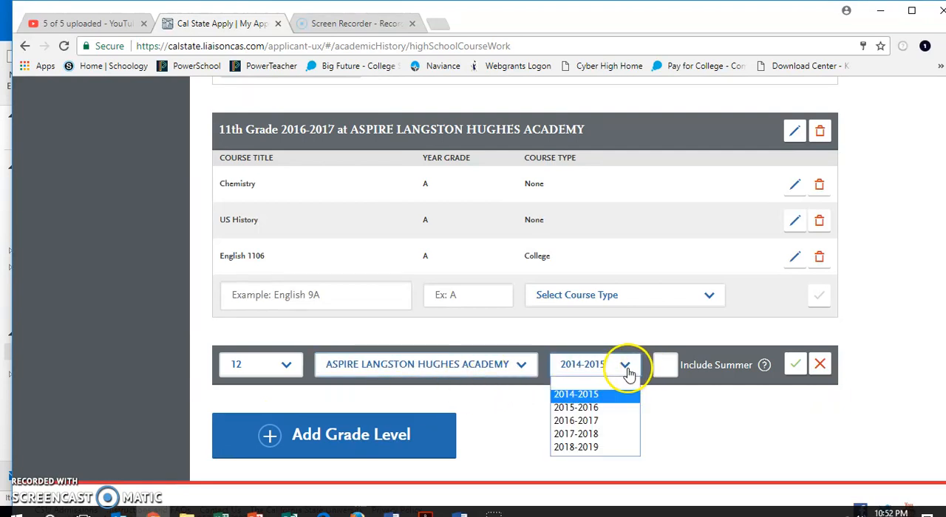
pyautogui.click(600, 436)
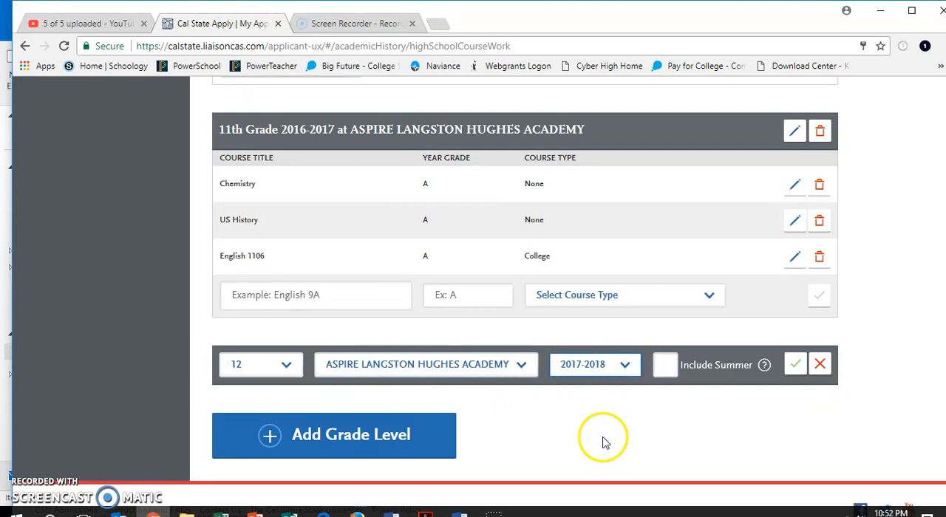
pyautogui.click(798, 365)
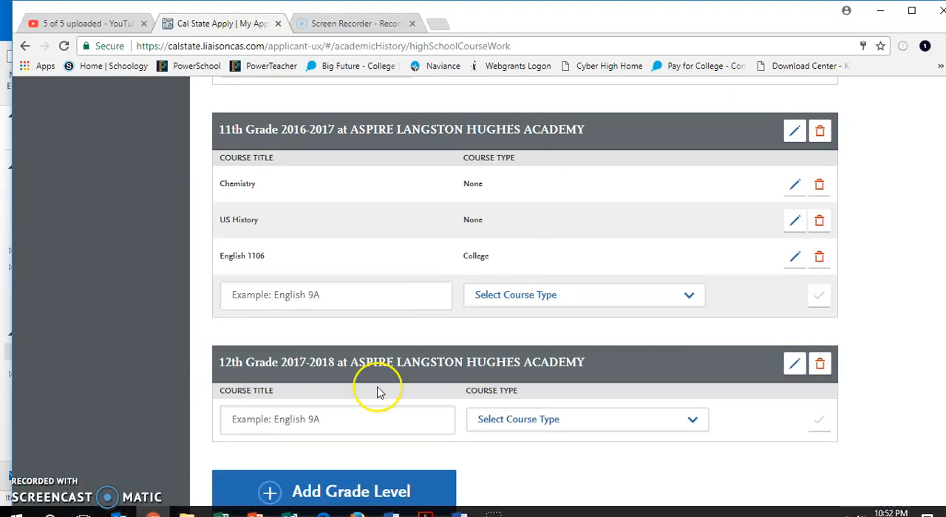
# - Reopen the 12th-grade entry, reselect the second ASPIRE LANGSTON HUGHES ACADEMY listing with year 2017-2018, then delete the entry
pyautogui.click(300, 421)
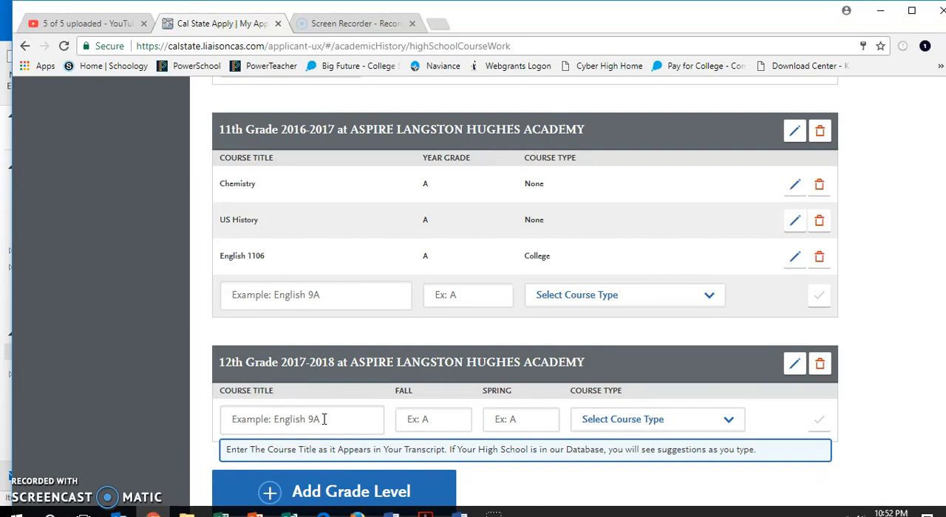
pyautogui.click(324, 419)
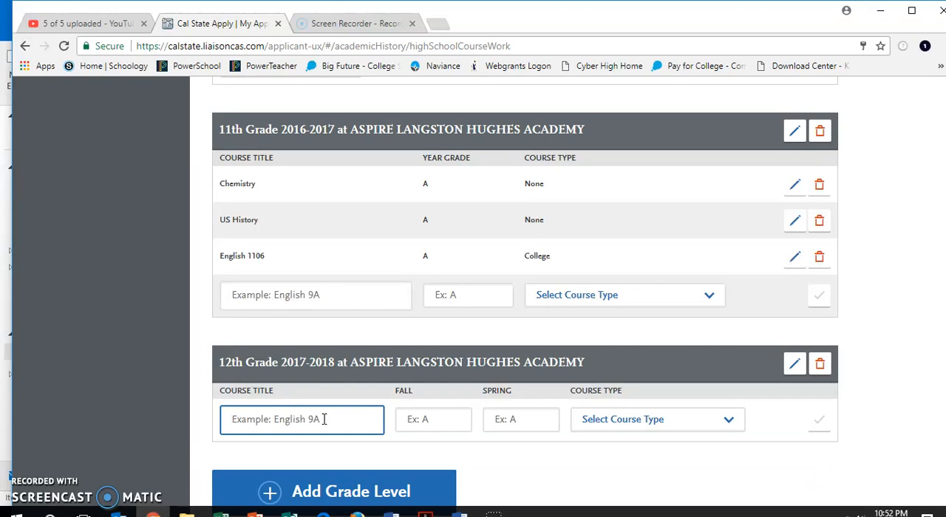
pyautogui.click(795, 368)
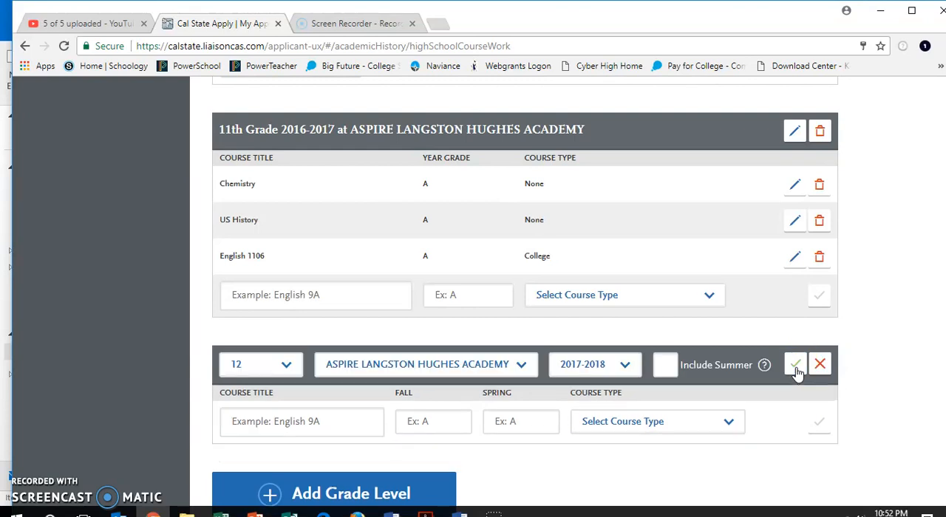
pyautogui.click(517, 363)
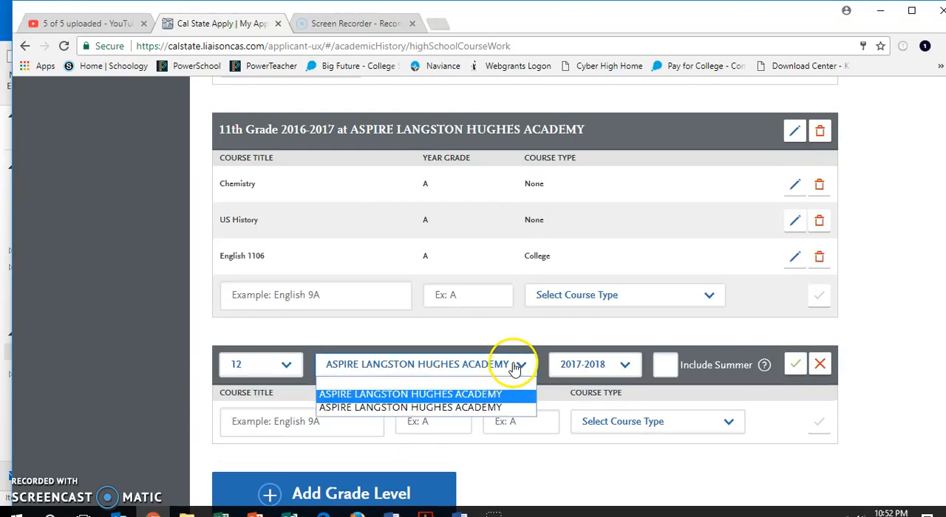
pyautogui.click(490, 408)
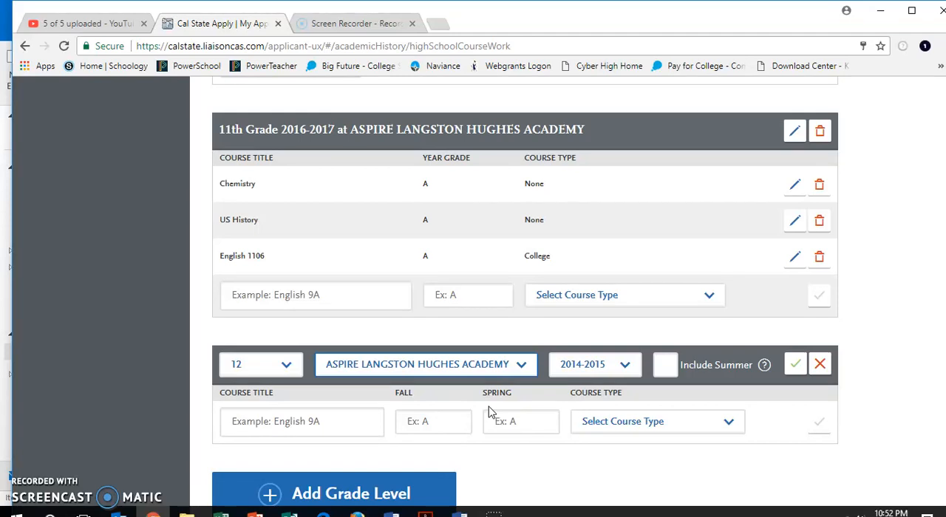
pyautogui.click(625, 366)
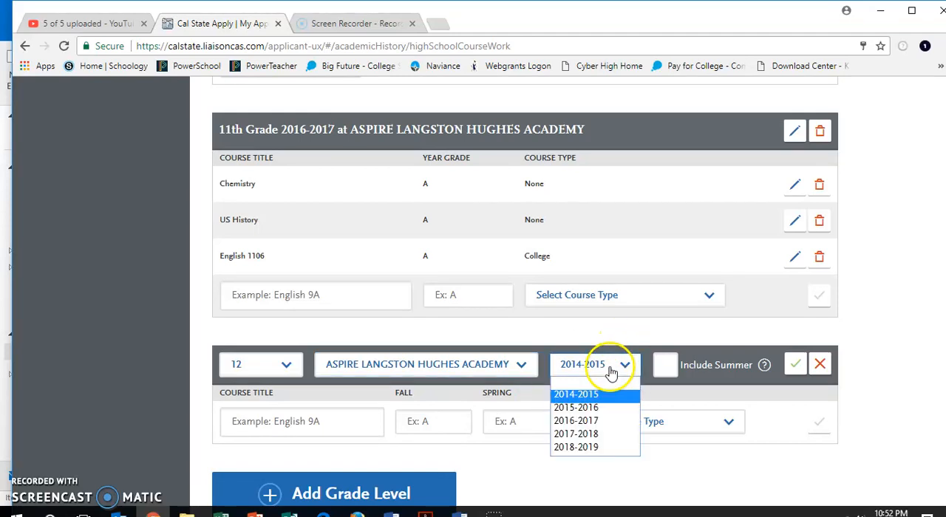
pyautogui.click(605, 436)
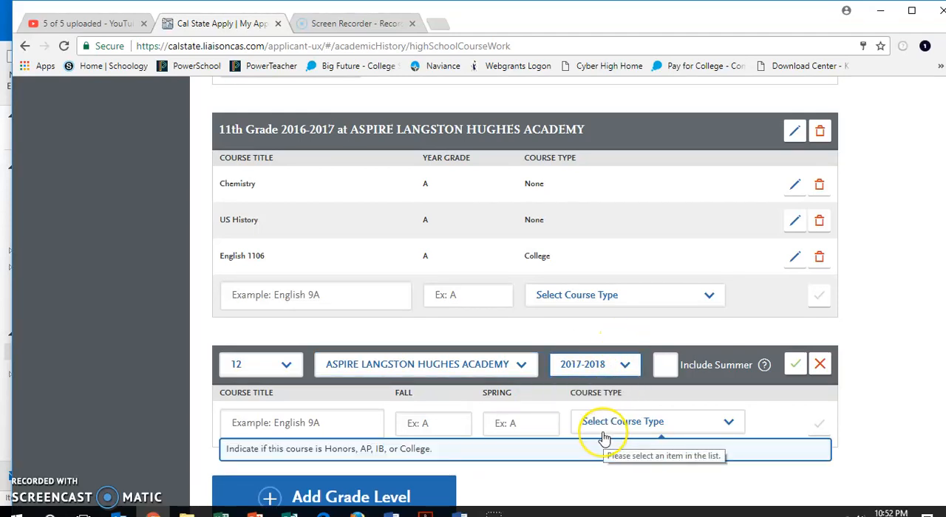
pyautogui.click(795, 365)
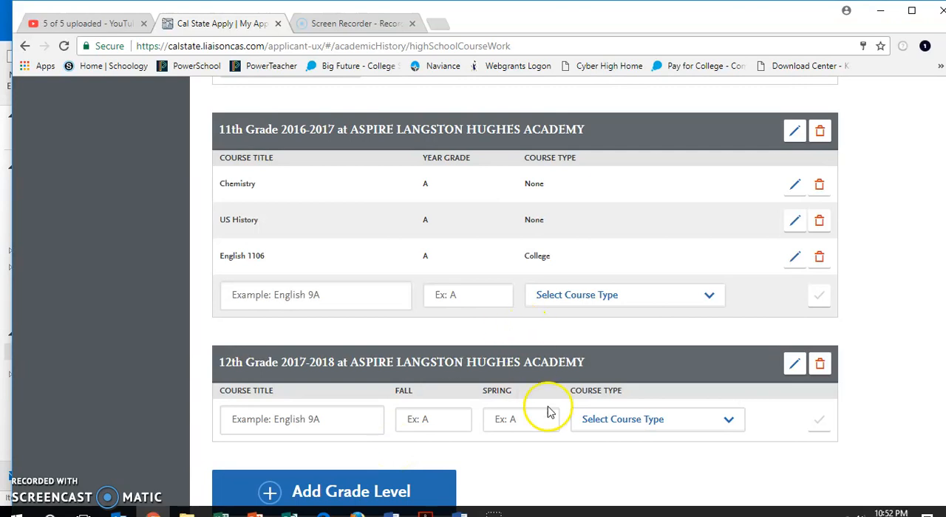
pyautogui.click(821, 364)
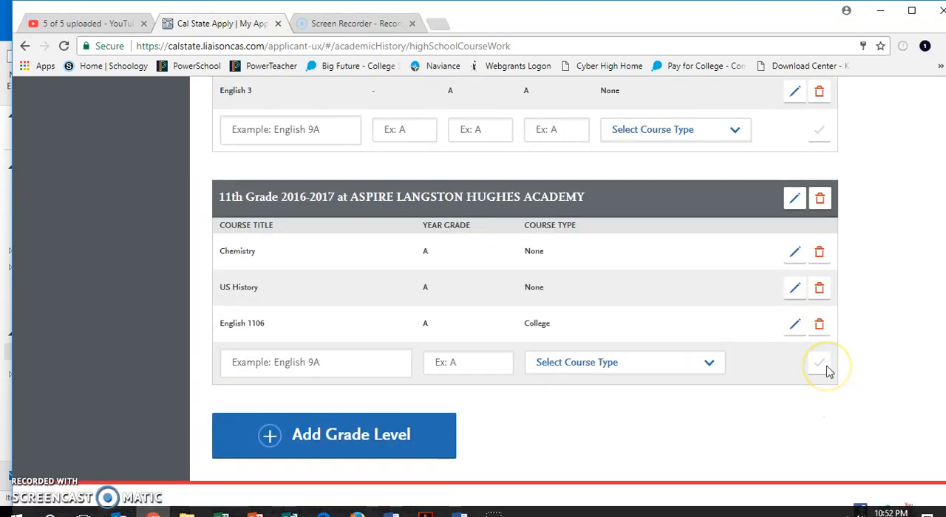
# - Add grade level 12 at the second ASPIRE LANGSTON HUGHES ACADEMY listing for academic year 2017-2018, without summer
pyautogui.click(403, 434)
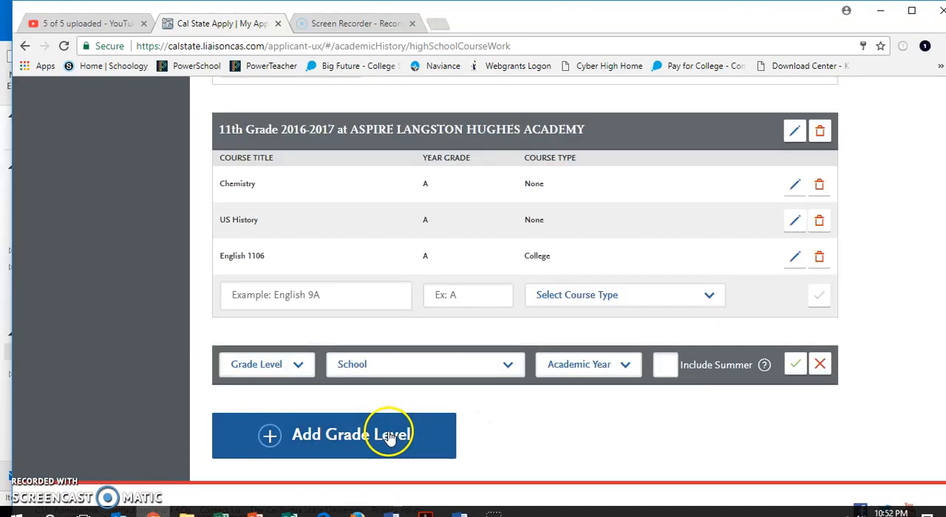
pyautogui.click(287, 367)
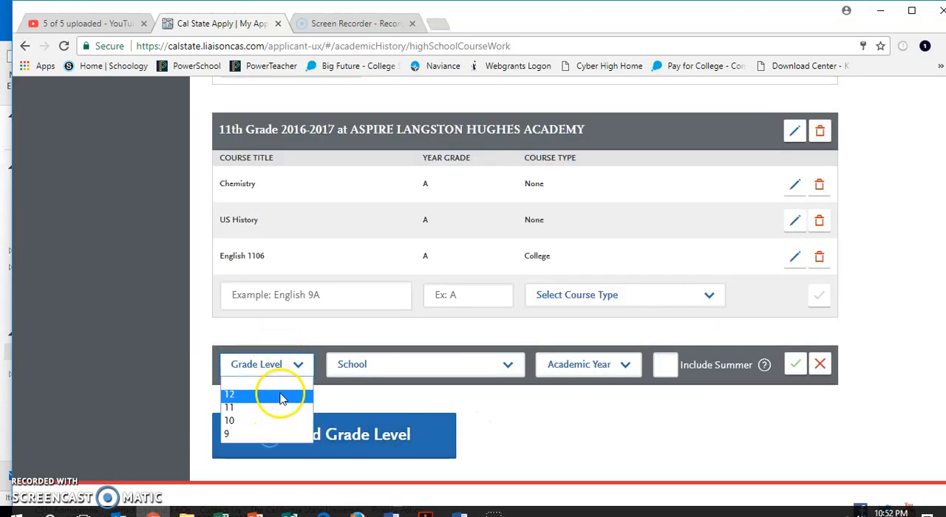
pyautogui.click(279, 394)
pyautogui.click(373, 373)
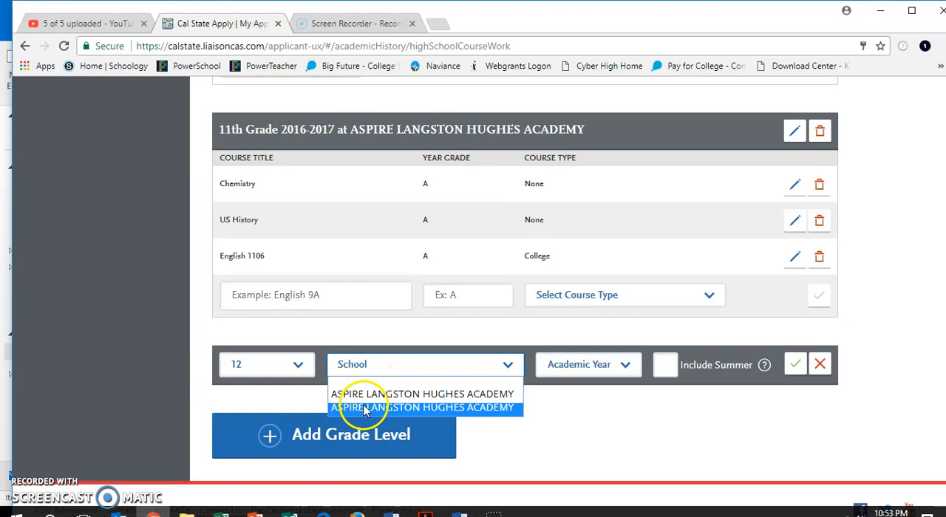
pyautogui.click(359, 405)
pyautogui.click(617, 376)
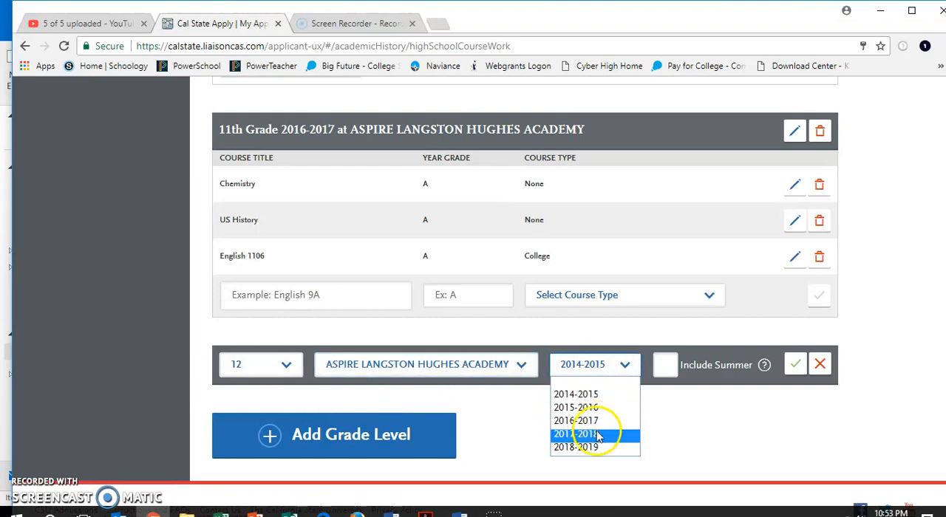
pyautogui.click(605, 426)
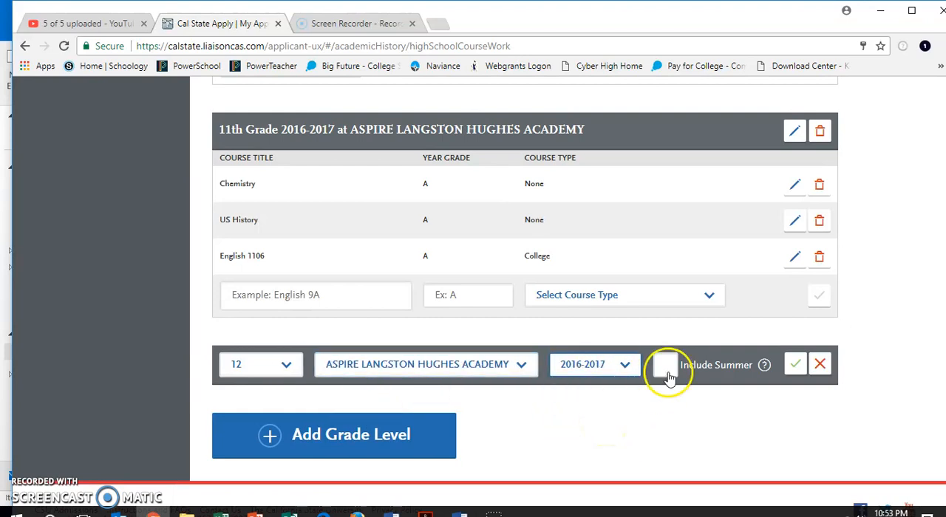
pyautogui.click(624, 364)
pyautogui.click(598, 436)
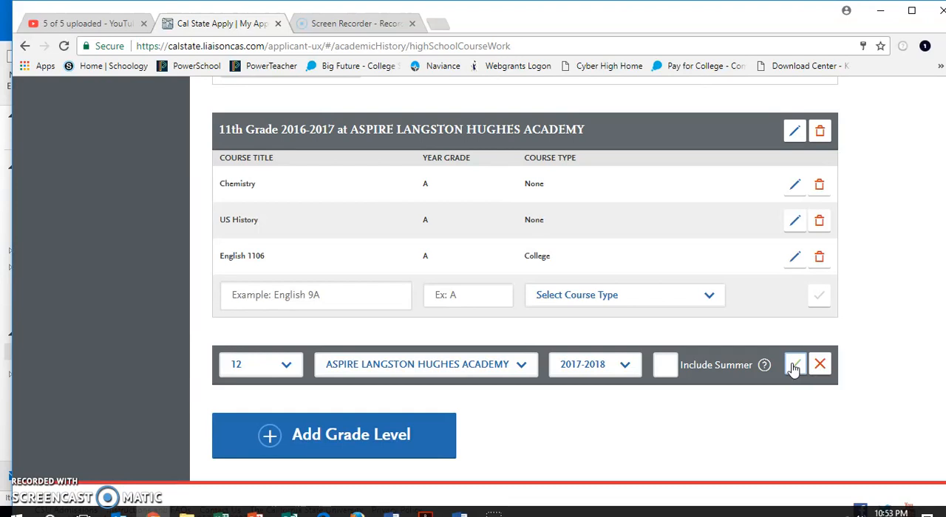
pyautogui.click(793, 366)
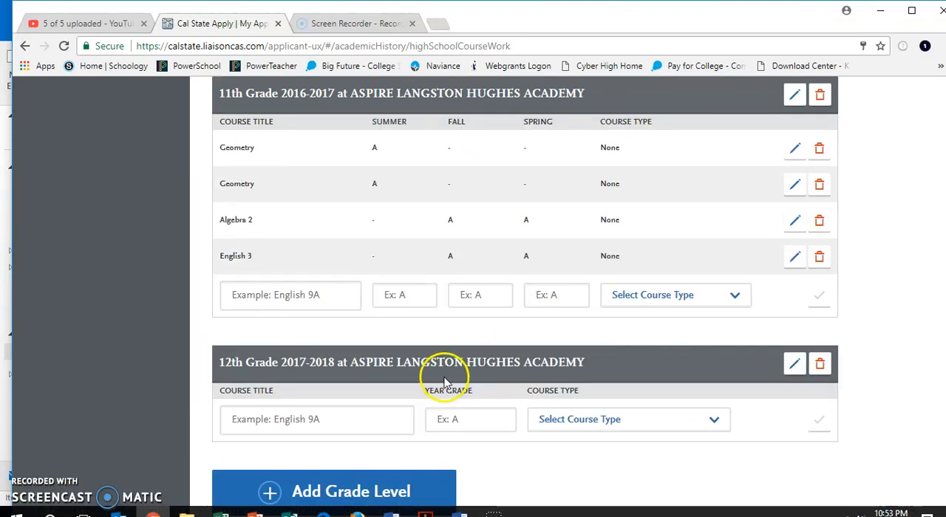
# - Add the course Pre-Calculus to the 12th-grade entry with a year grade of In Progress and course type None
pyautogui.click(321, 424)
pyautogui.write('Pre-Ca')
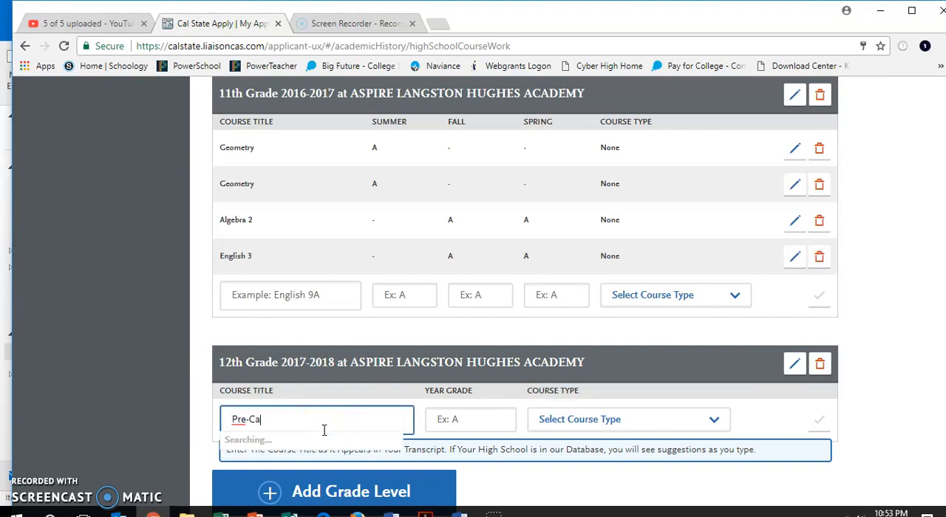
pyautogui.click(307, 447)
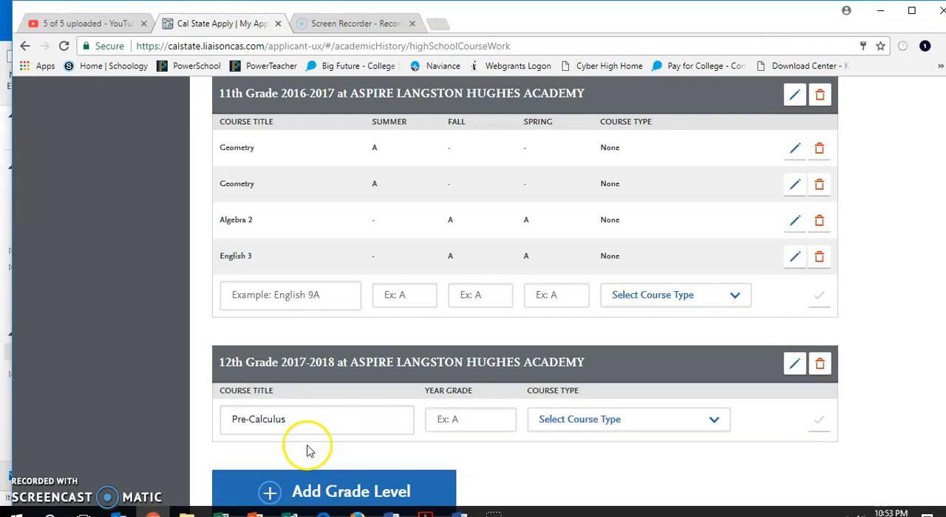
pyautogui.click(479, 423)
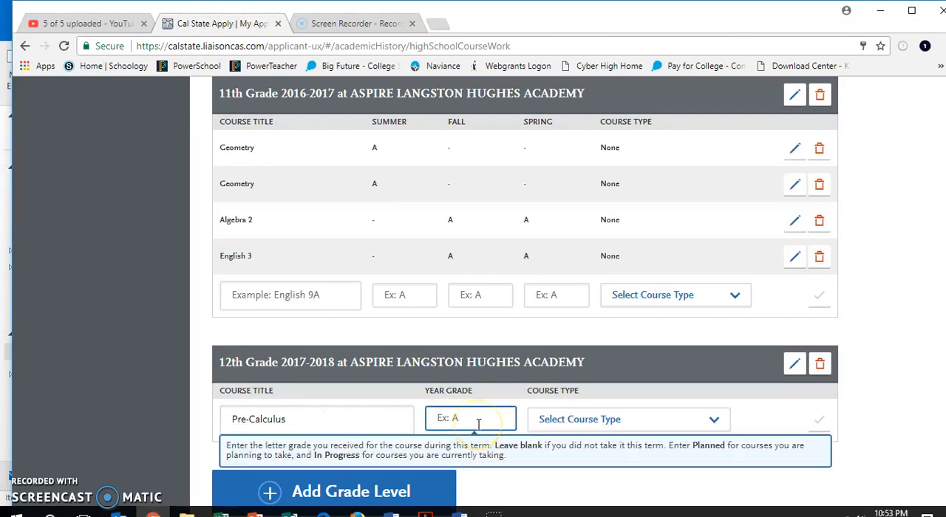
pyautogui.write('In Pr')
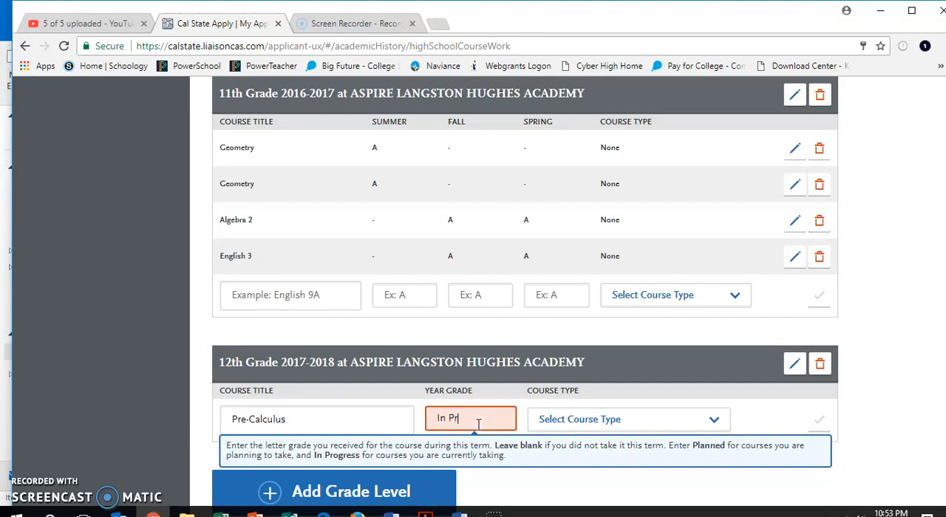
pyautogui.write('ogress')
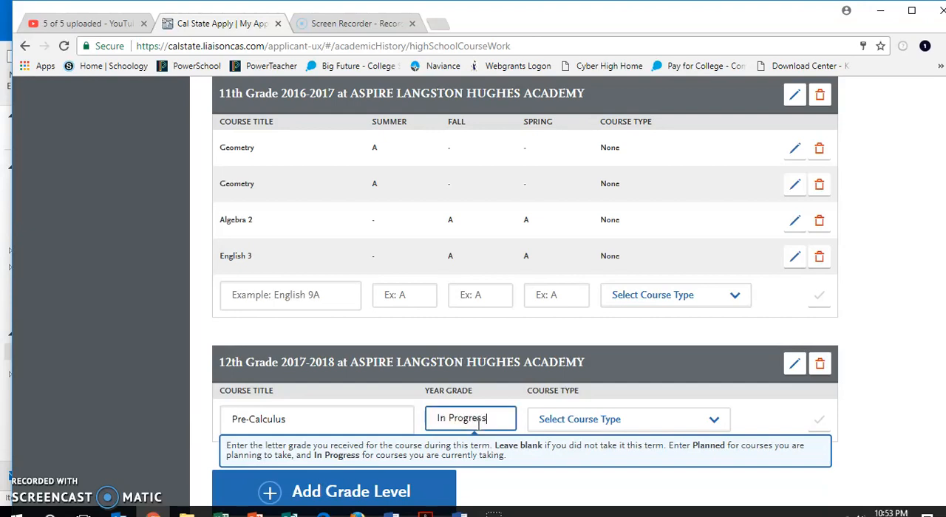
pyautogui.click(581, 419)
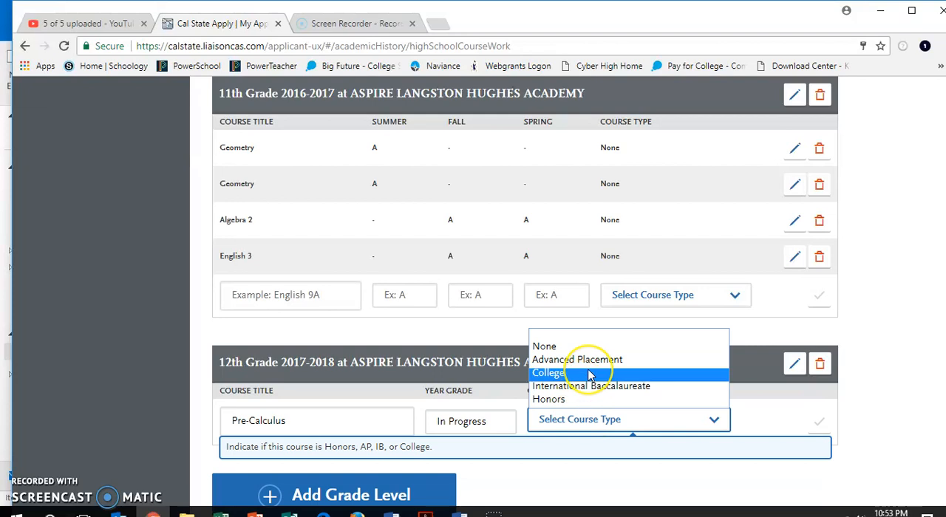
pyautogui.click(591, 346)
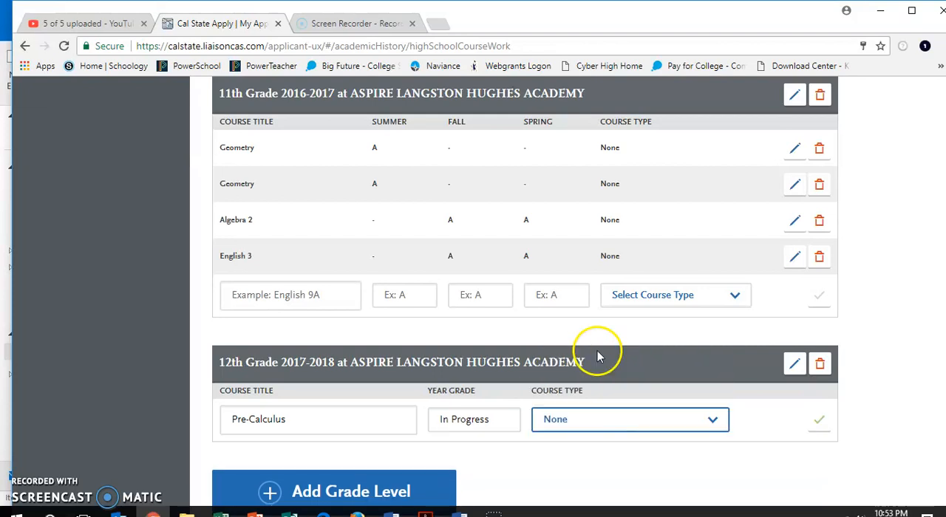
pyautogui.click(821, 422)
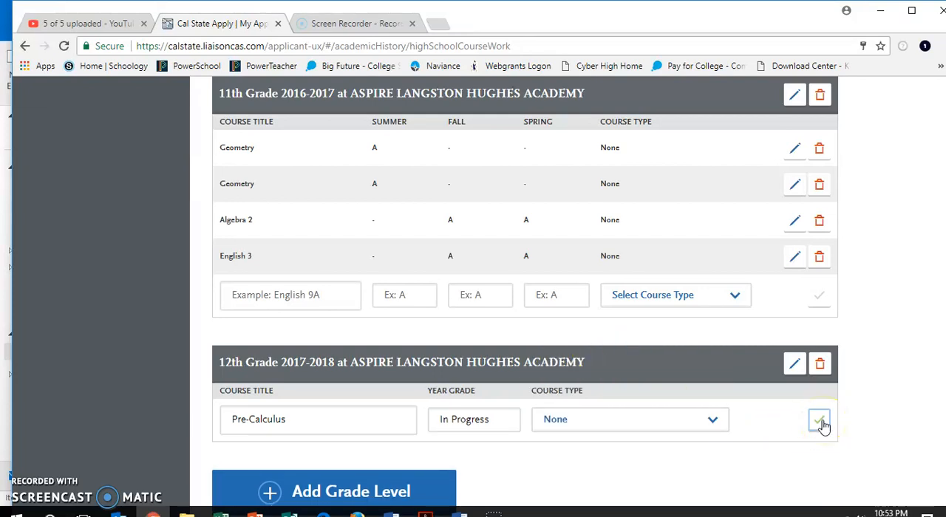
# - Add the course Calculus to the 12th-grade entry with a year grade of Planned and course type None
pyautogui.click(390, 452)
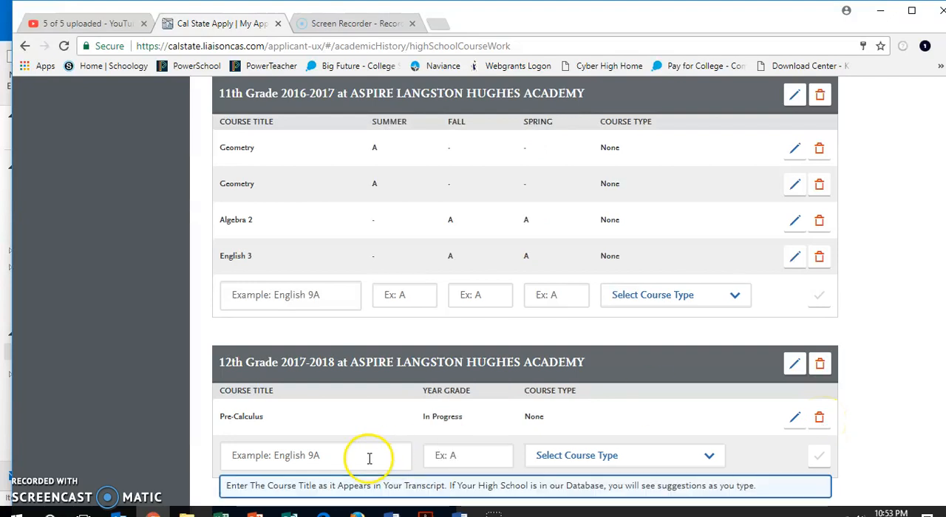
pyautogui.write('Calc')
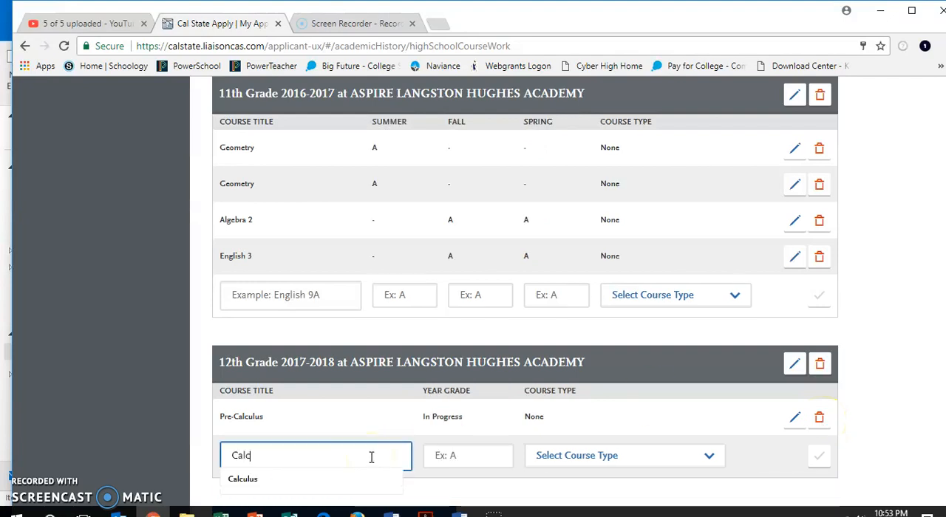
pyautogui.click(338, 484)
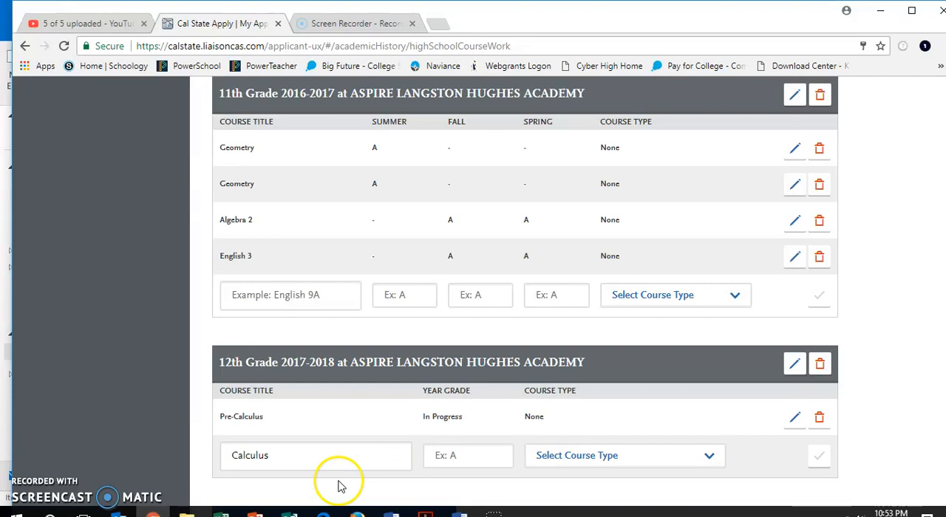
pyautogui.click(443, 457)
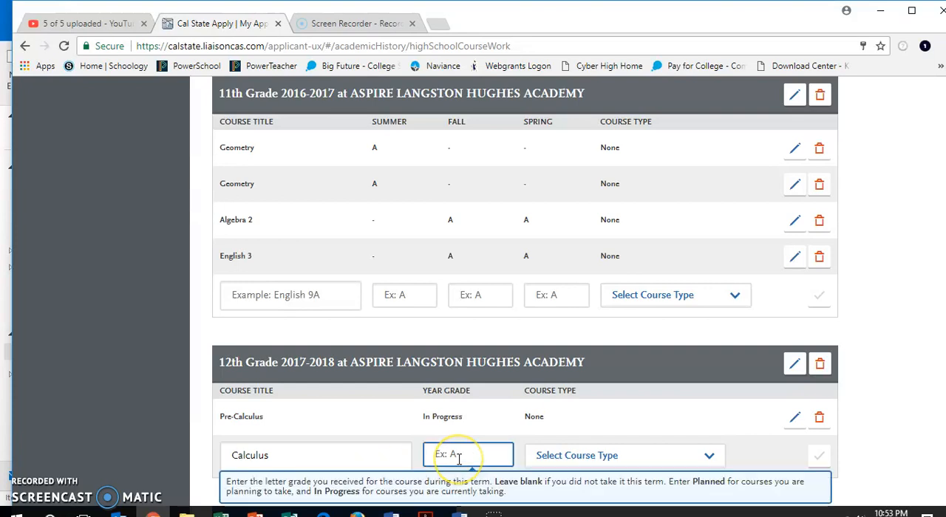
pyautogui.write('Planned')
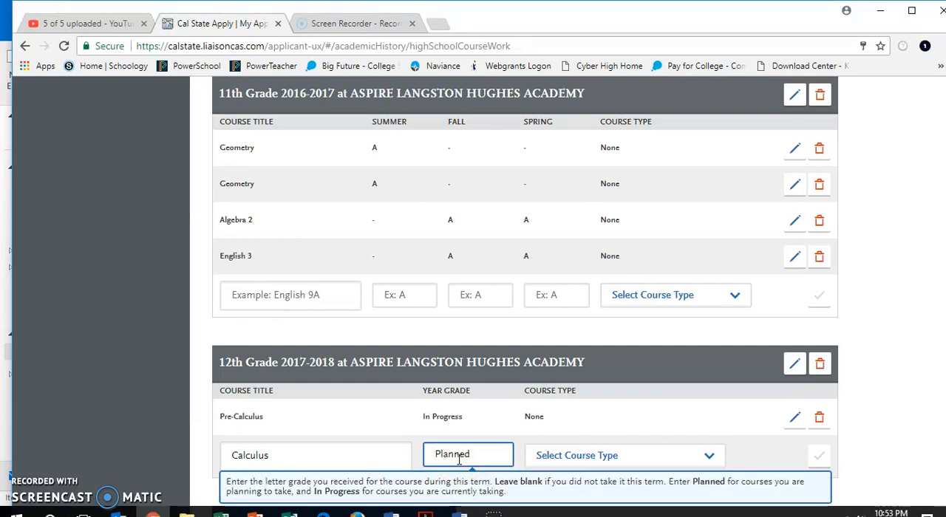
pyautogui.click(575, 458)
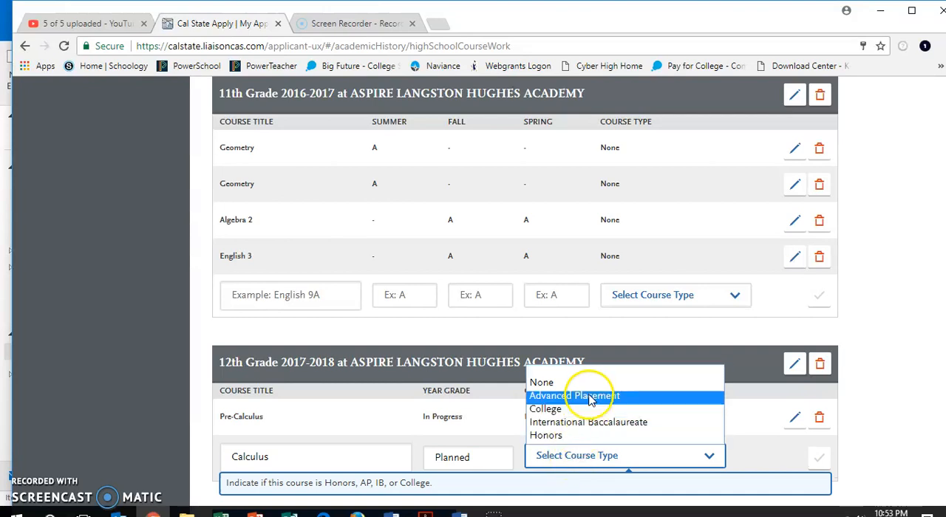
pyautogui.click(650, 382)
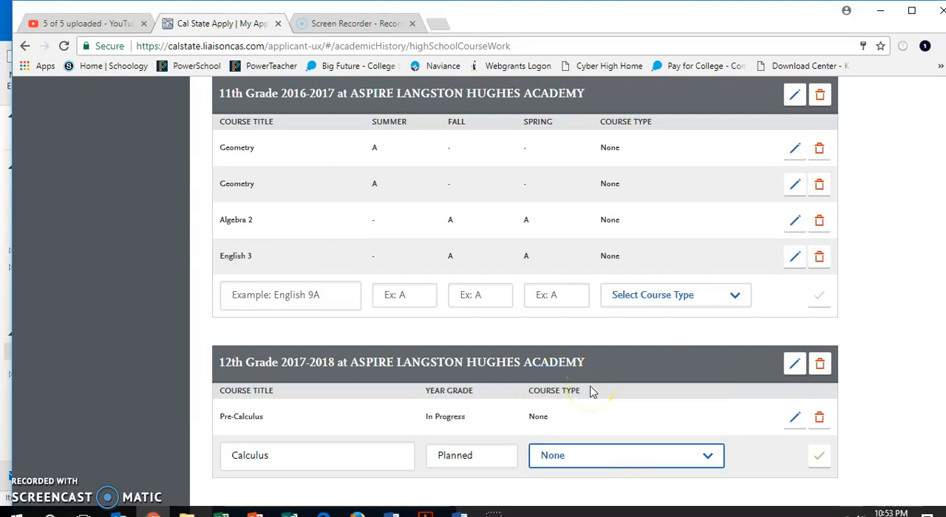
pyautogui.click(820, 457)
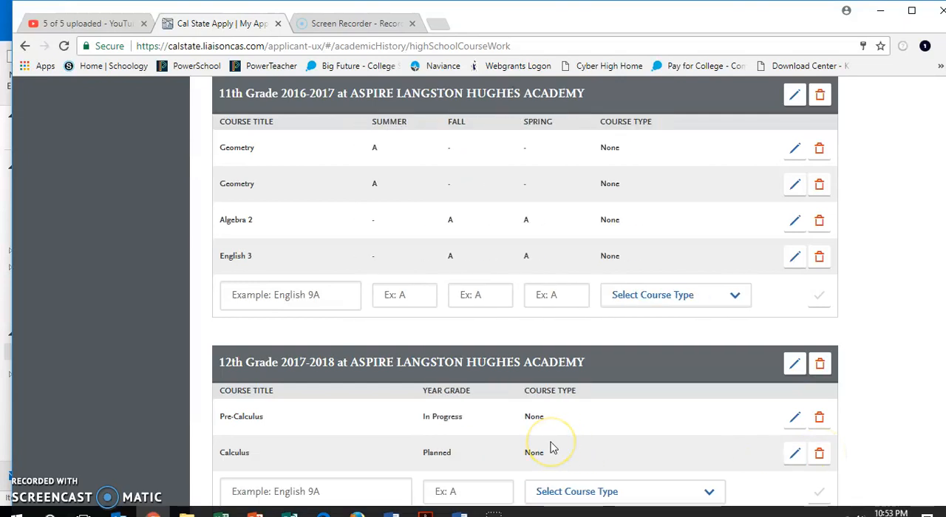
# - Add the course Physics to the 12th-grade entry with a year grade of In Progress and course type None
pyautogui.scroll(5, 550, 448)
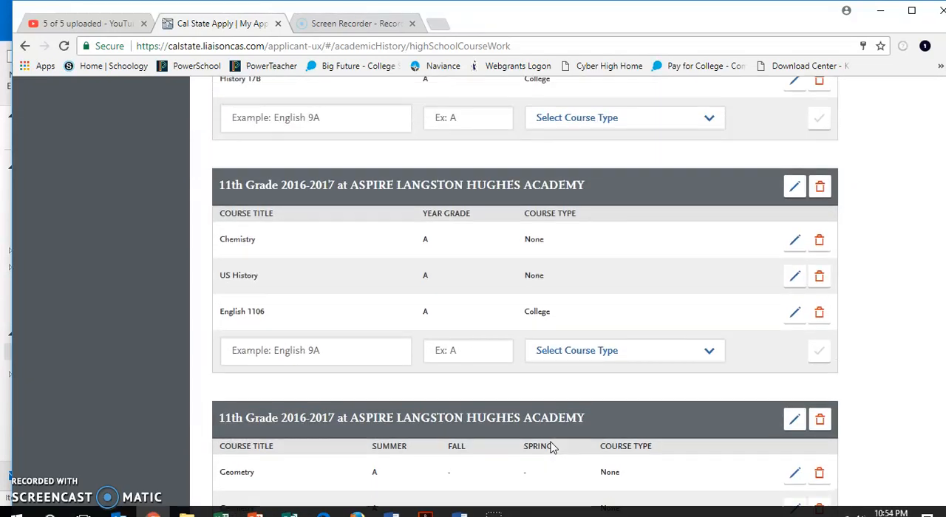
pyautogui.scroll(2, 550, 447)
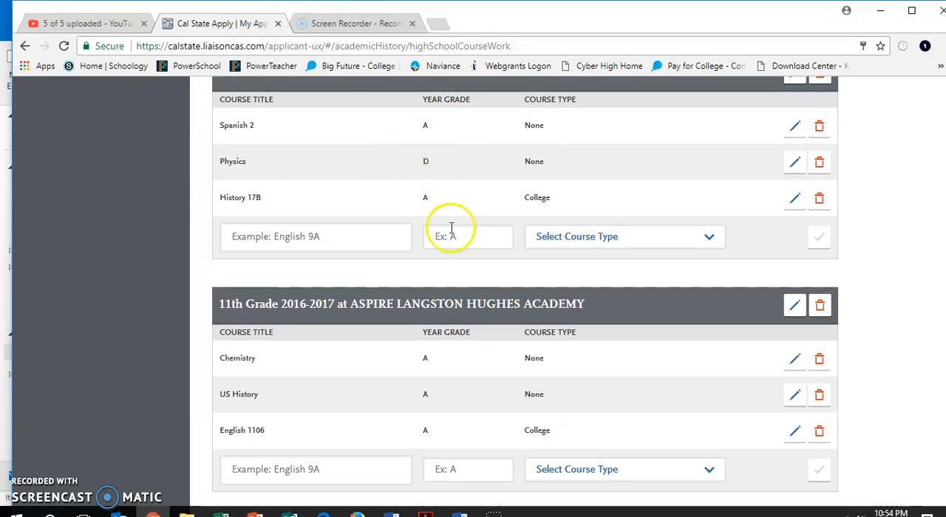
pyautogui.scroll(-3, 451, 228)
pyautogui.scroll(-5, 451, 228)
pyautogui.click(270, 360)
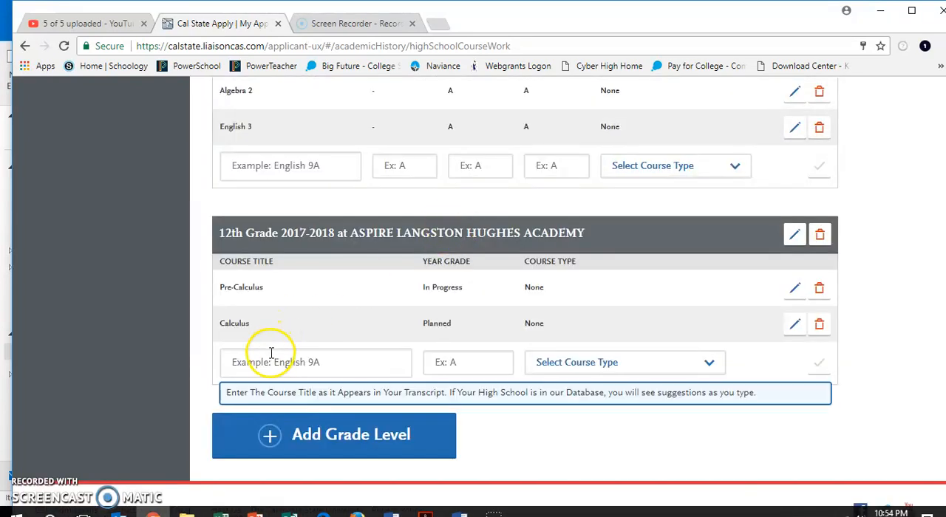
pyautogui.write('Physi')
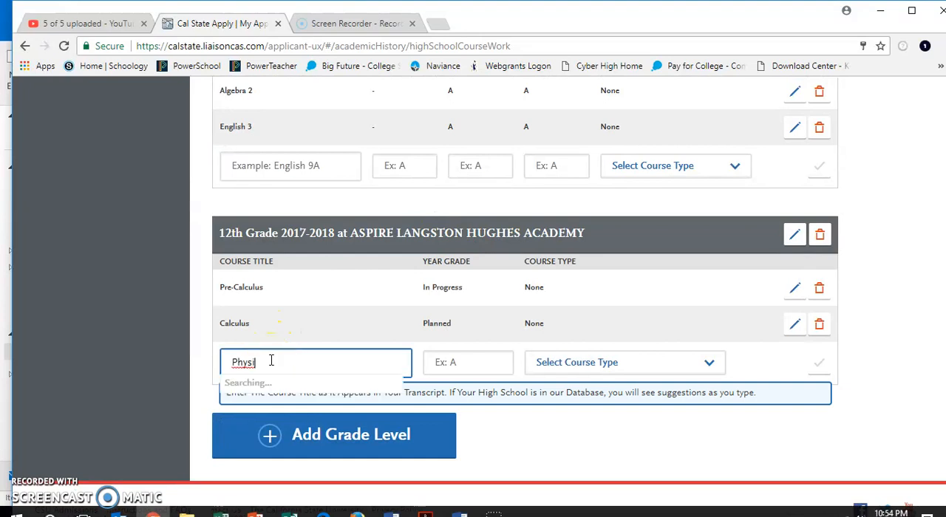
pyautogui.write('cs')
pyautogui.click(467, 363)
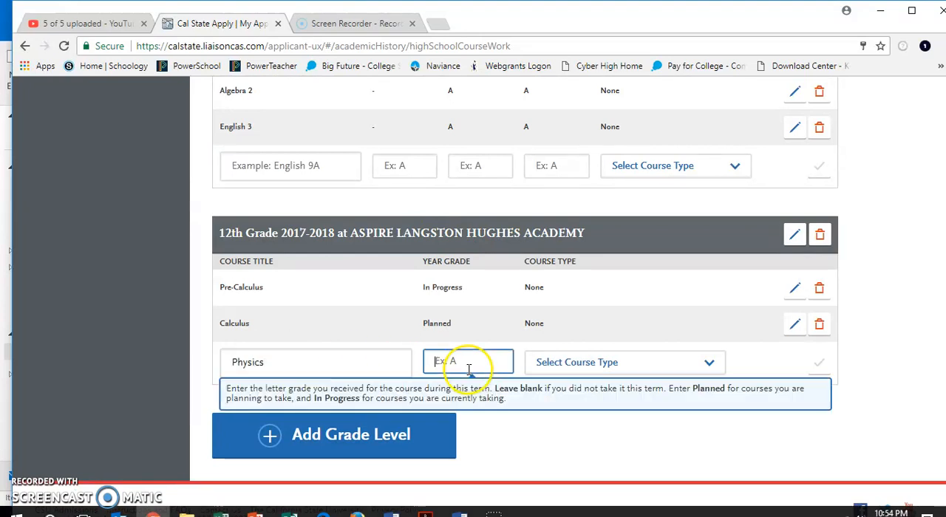
pyautogui.write('In Progress')
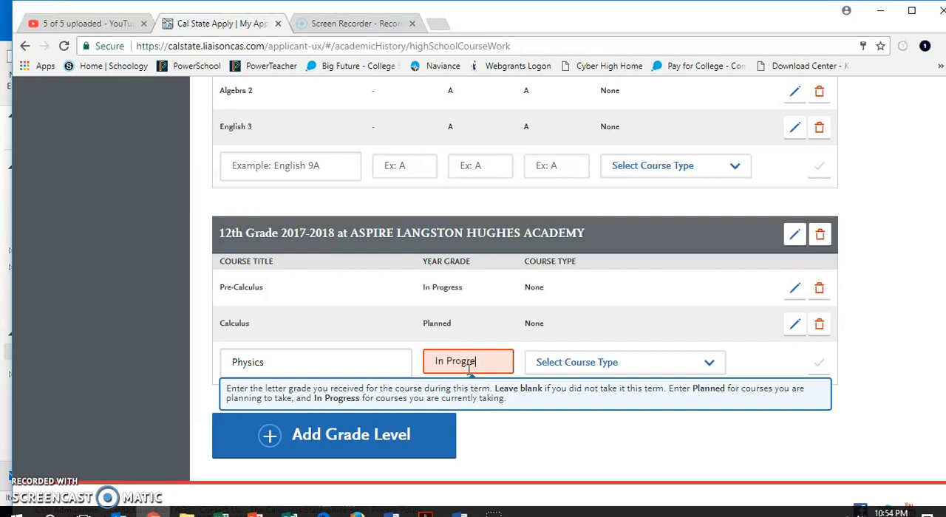
pyautogui.click(595, 362)
pyautogui.click(580, 399)
pyautogui.click(824, 364)
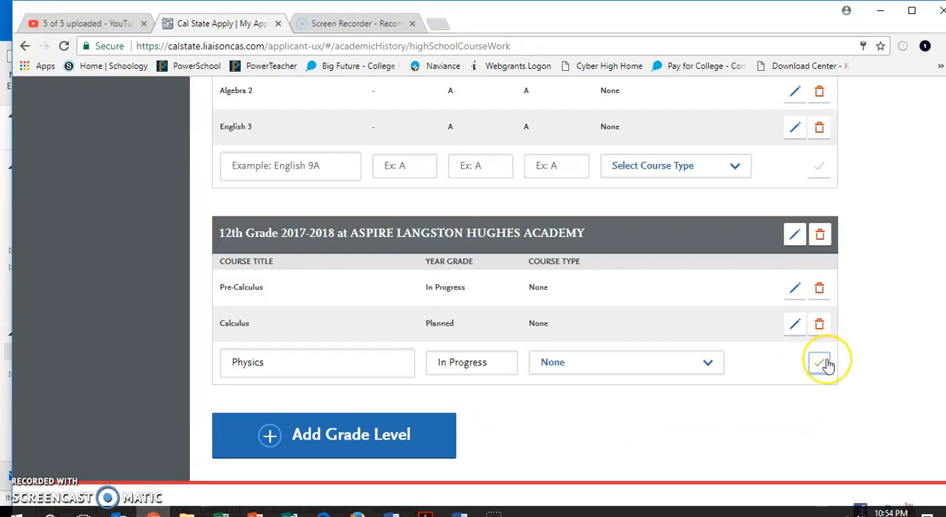
# - Add the course Political Science to the 12th-grade entry with a year grade of In Progress and course type College
pyautogui.click(333, 402)
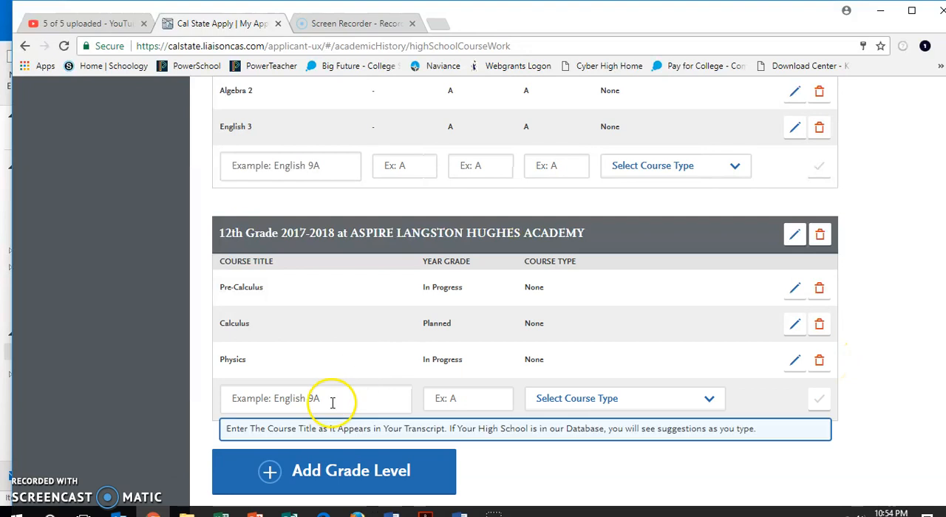
pyautogui.click(333, 402)
pyautogui.write('Po')
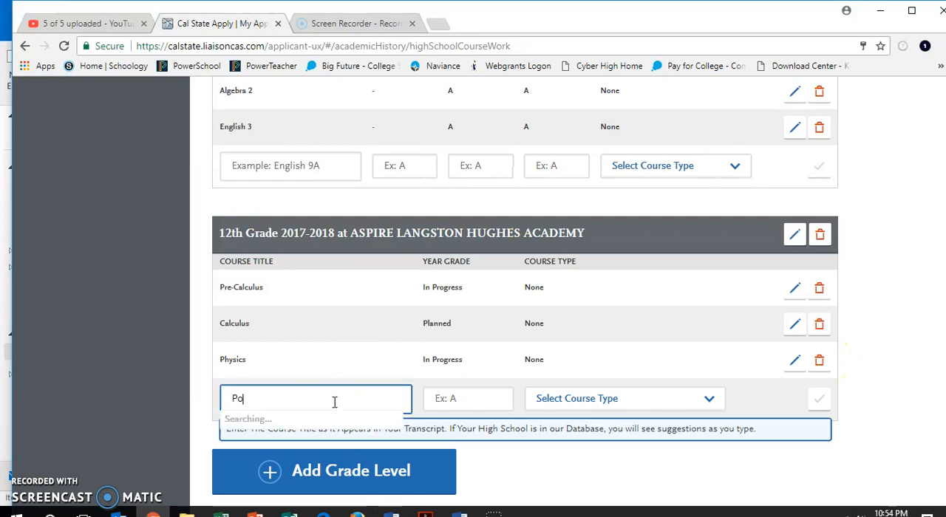
pyautogui.write('litical Scienc')
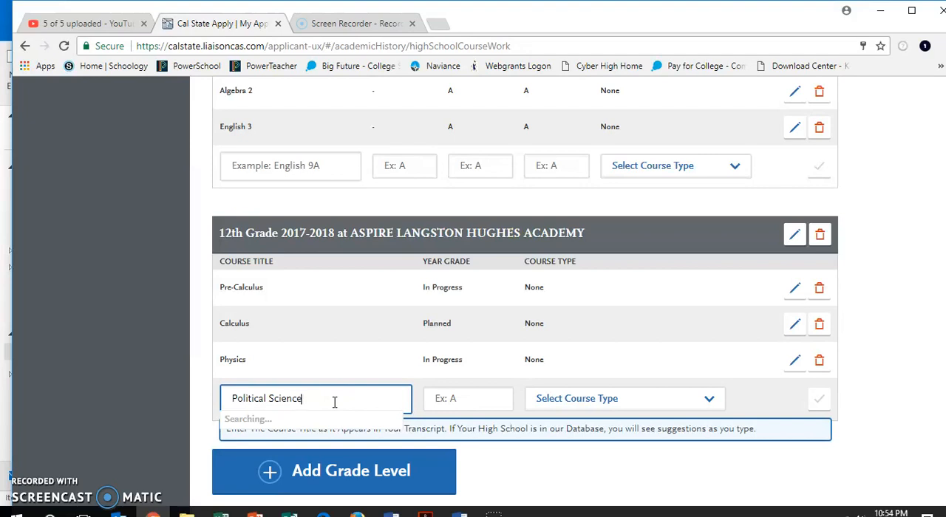
pyautogui.write('e')
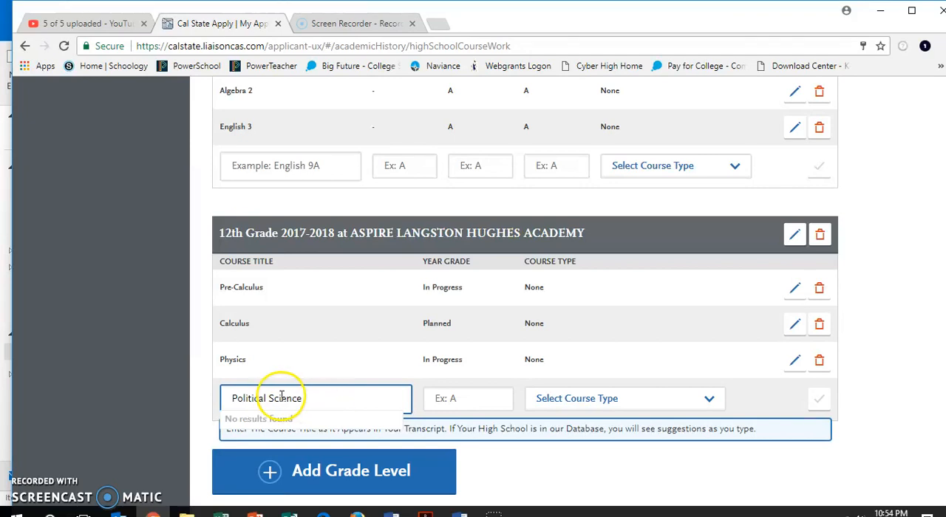
pyautogui.click(460, 400)
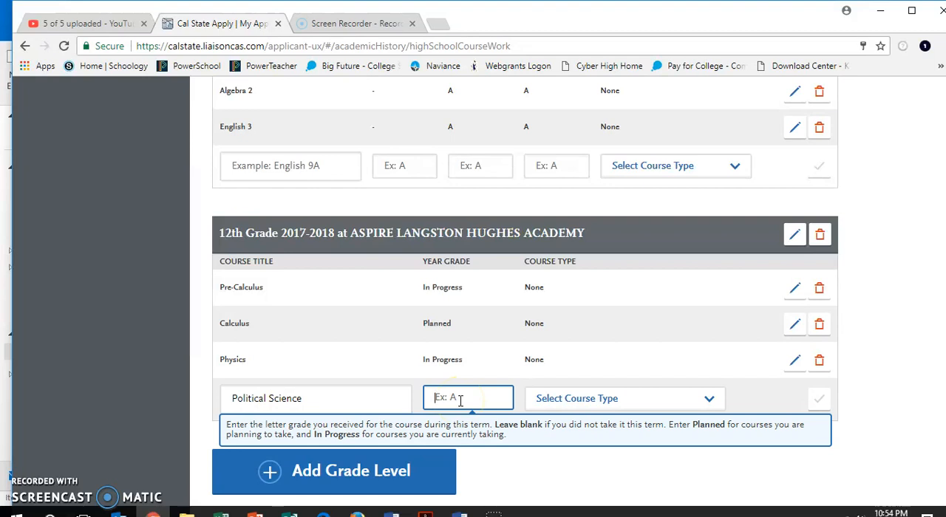
pyautogui.write('In')
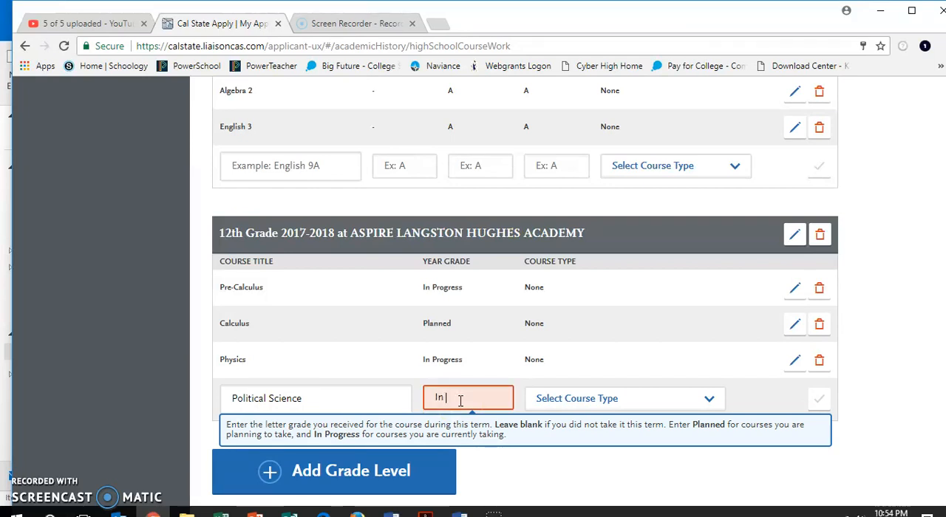
pyautogui.write(' Progress')
pyautogui.click(609, 400)
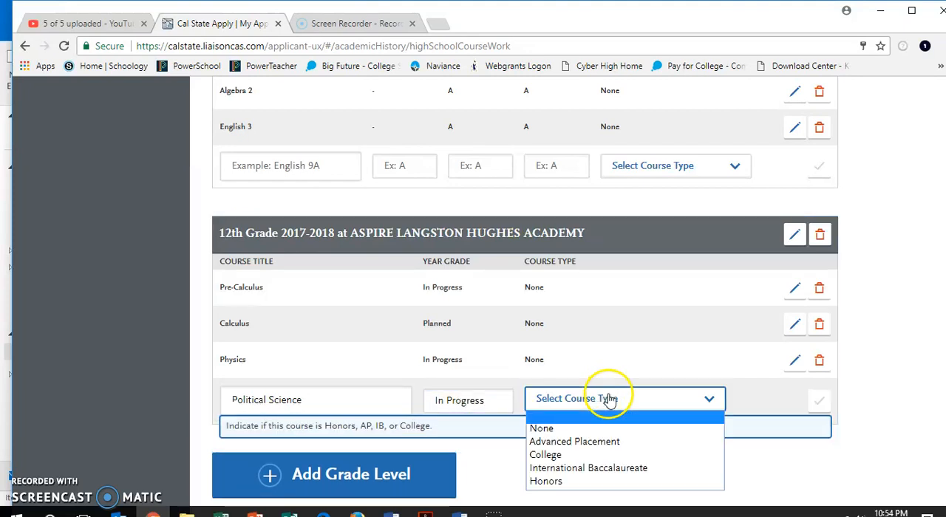
pyautogui.click(595, 459)
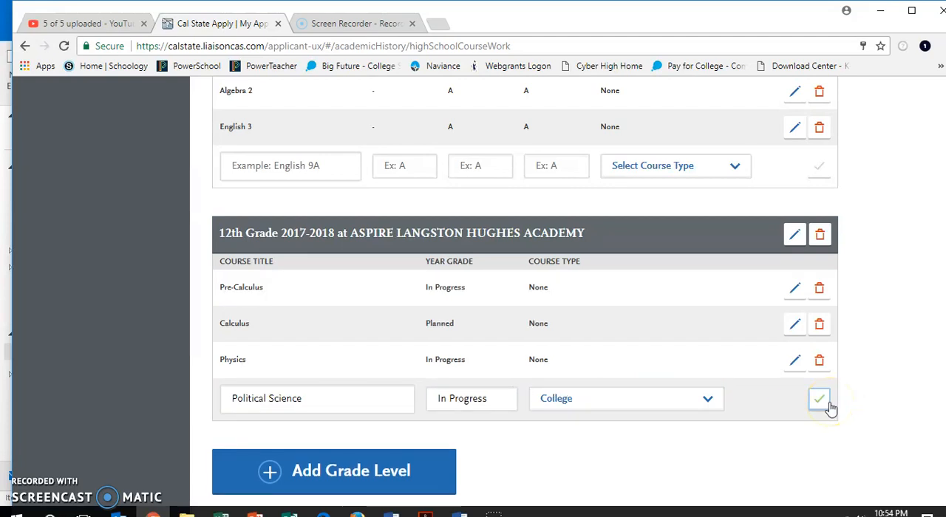
pyautogui.click(820, 401)
# - Add the course Business 26 to the 12th-grade entry with a year grade of Planned and course type College
pyautogui.click(380, 443)
pyautogui.write('Bus')
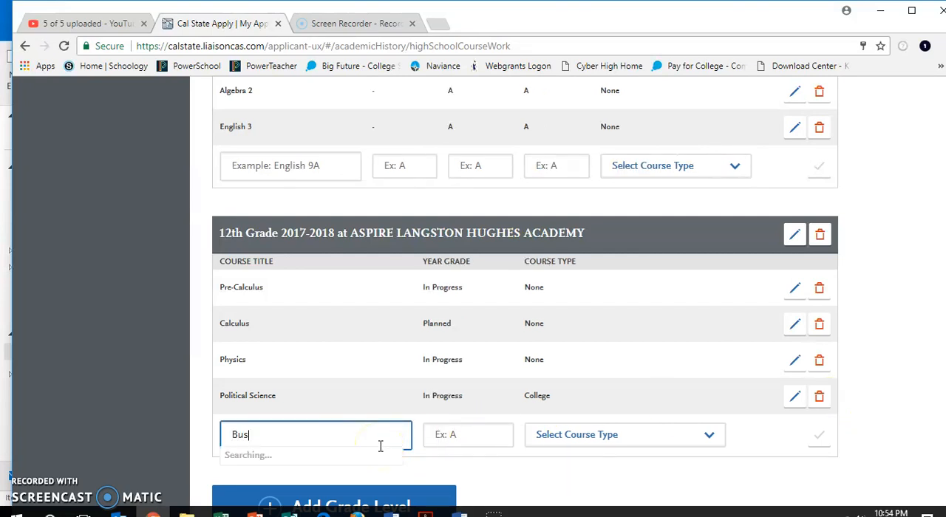
pyautogui.write('iness 26')
pyautogui.click(464, 434)
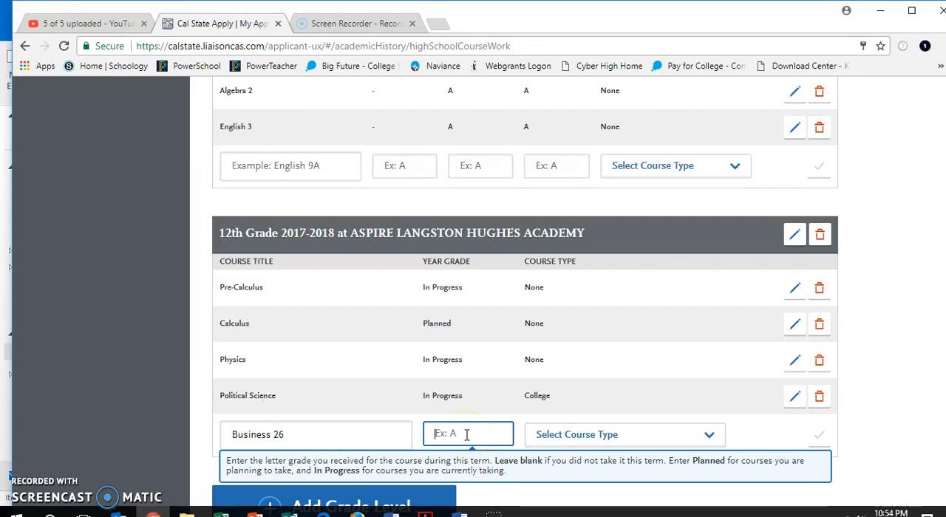
pyautogui.write('Planned')
pyautogui.click(565, 435)
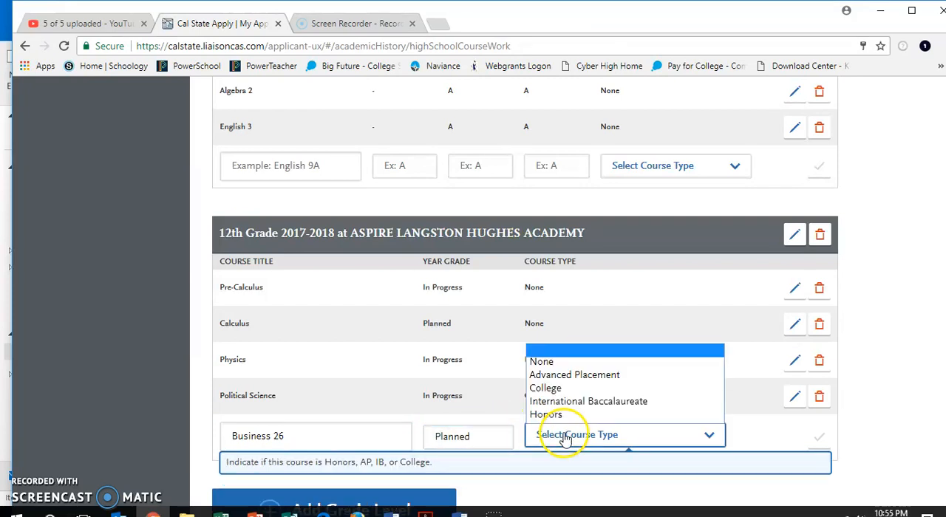
pyautogui.click(554, 389)
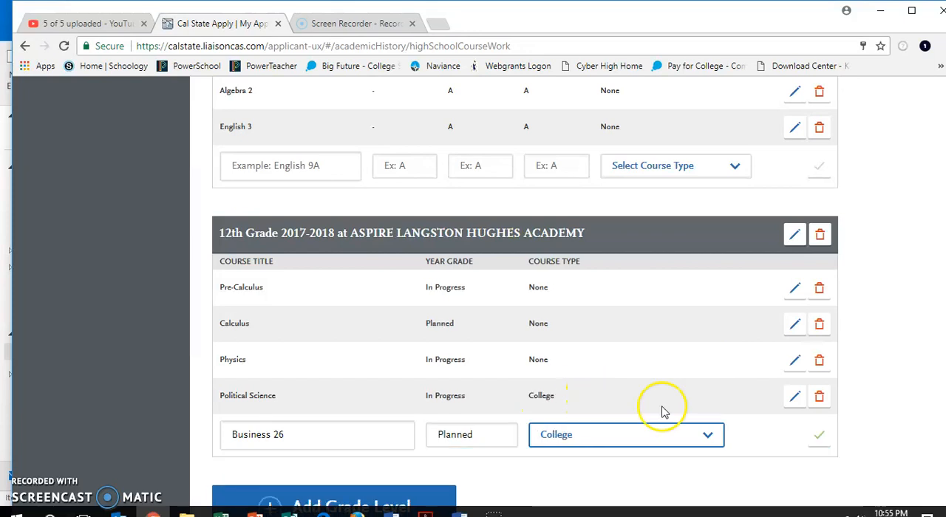
pyautogui.click(819, 437)
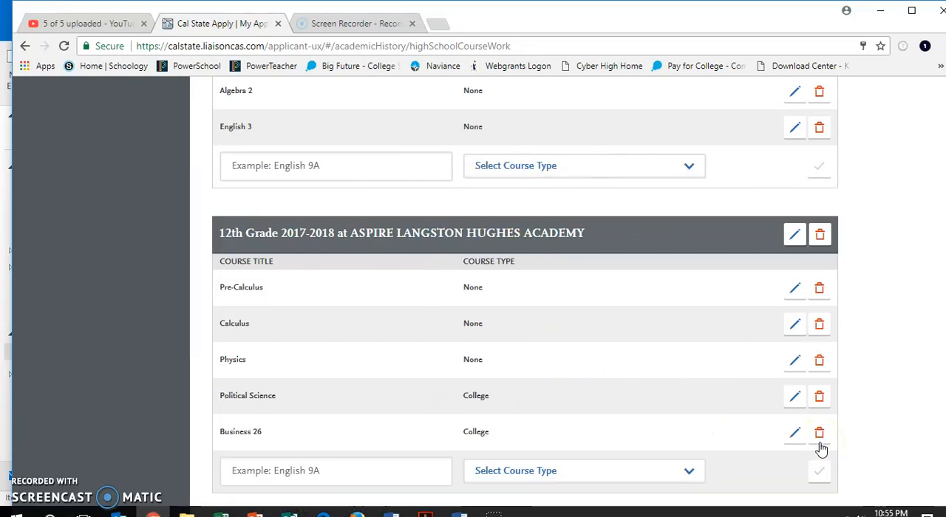
# - Open the A-G Matching section and review the A-G subject totals table
pyautogui.scroll(-2, 821, 449)
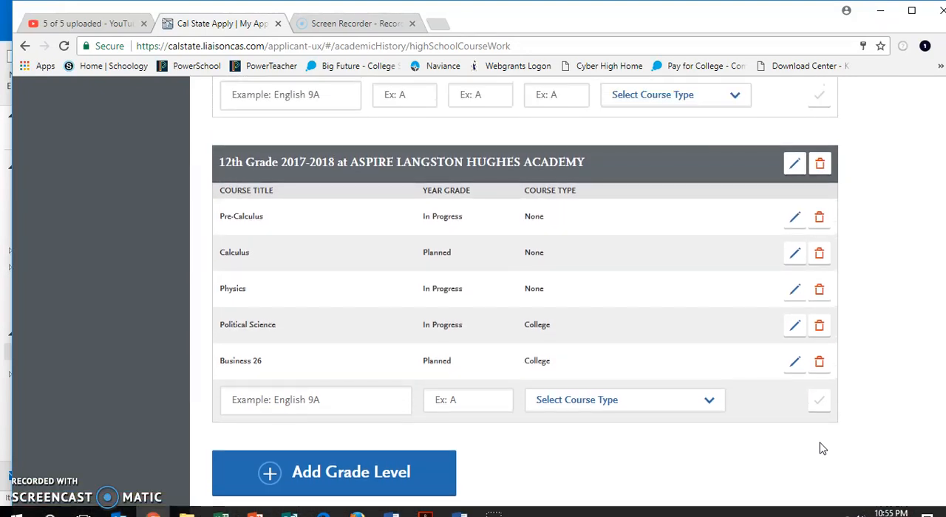
pyautogui.scroll(8, 822, 448)
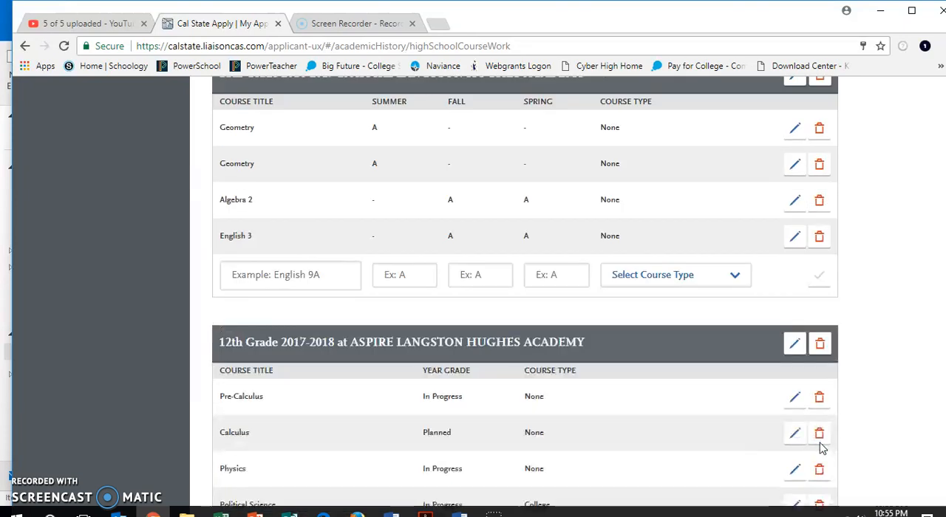
pyautogui.scroll(5, 820, 447)
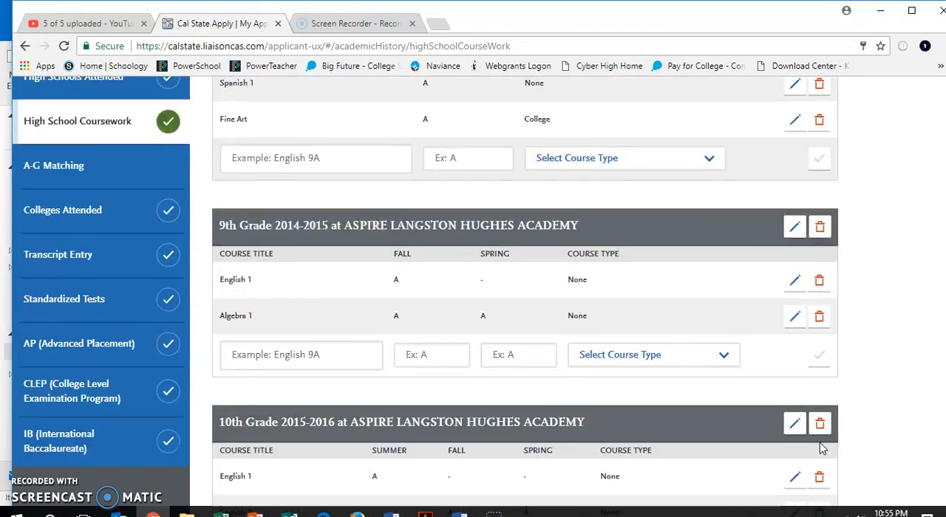
pyautogui.click(145, 179)
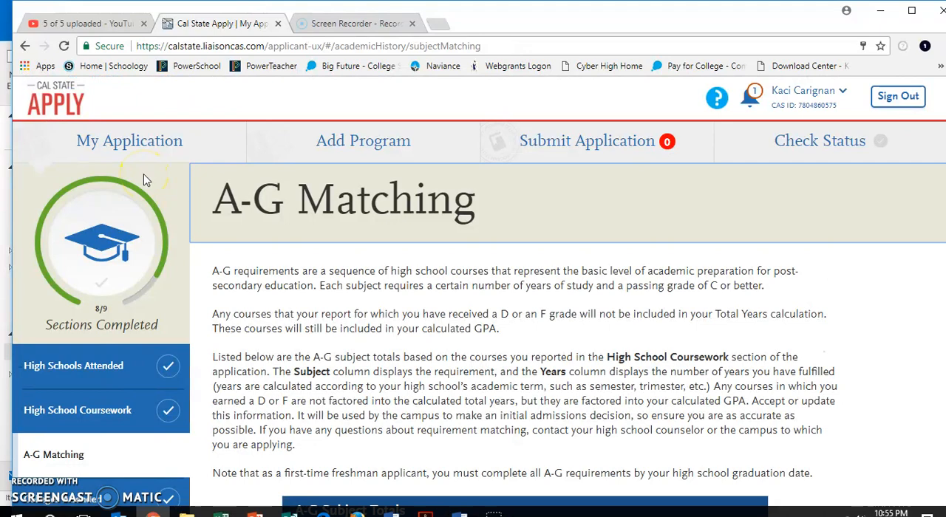
pyautogui.scroll(-5, 367, 312)
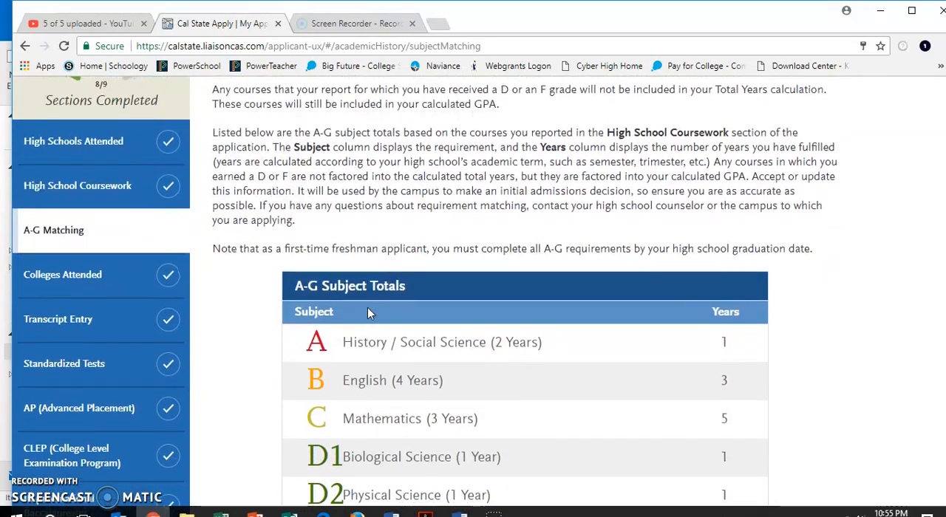
pyautogui.scroll(-2, 368, 308)
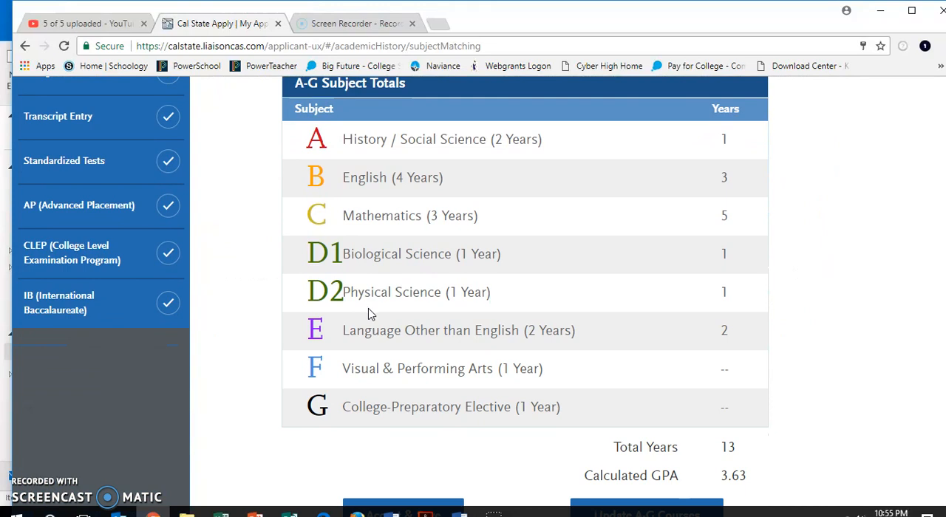
pyautogui.scroll(-1, 605, 308)
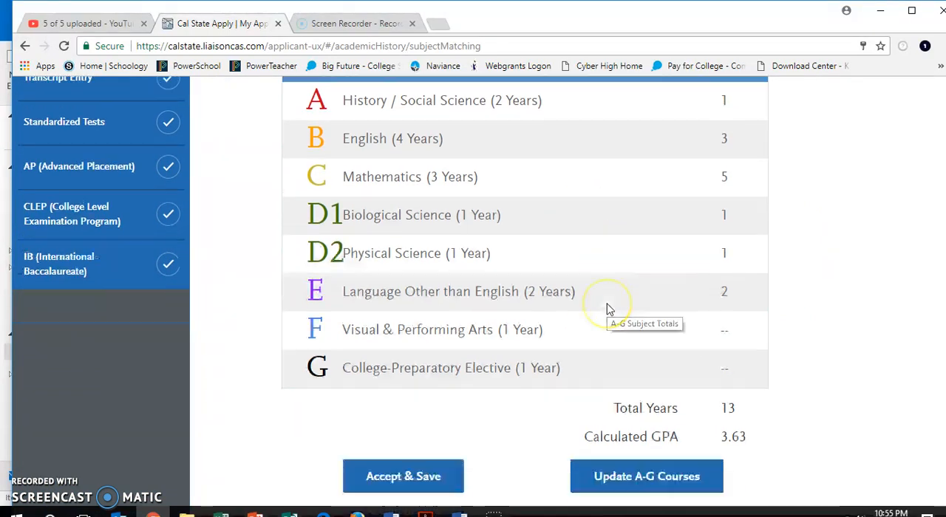
# - Open the A-G course update view, expand the first 9th-grade term, and assign subject F to Fine Art (College)
pyautogui.scroll(-1, 607, 309)
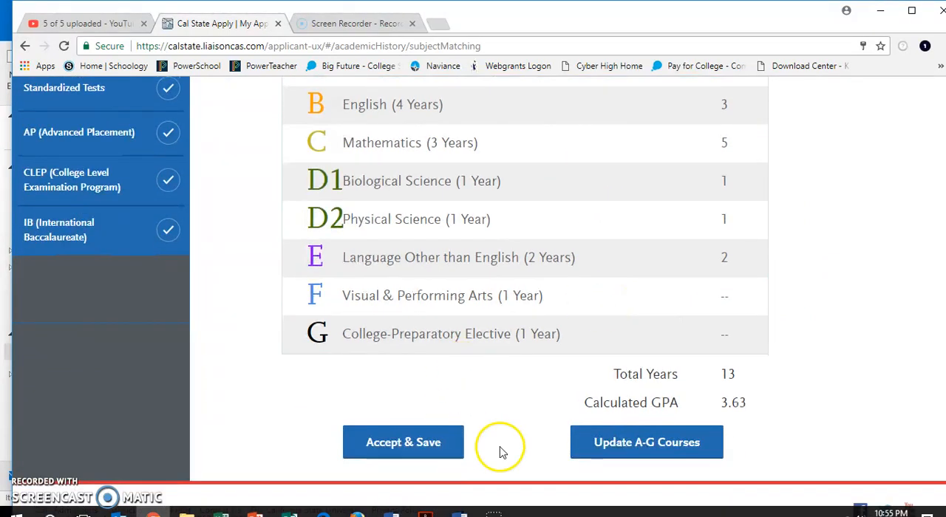
pyautogui.click(653, 443)
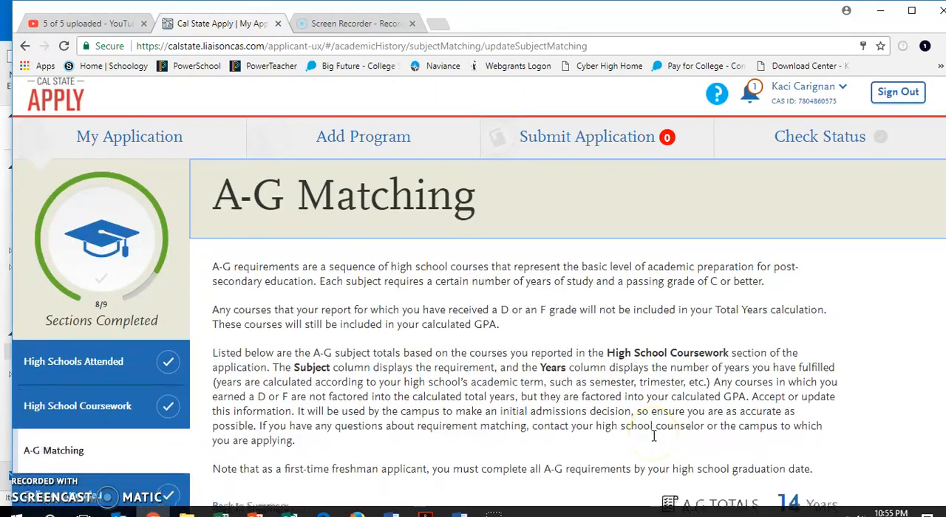
pyautogui.scroll(-4, 654, 436)
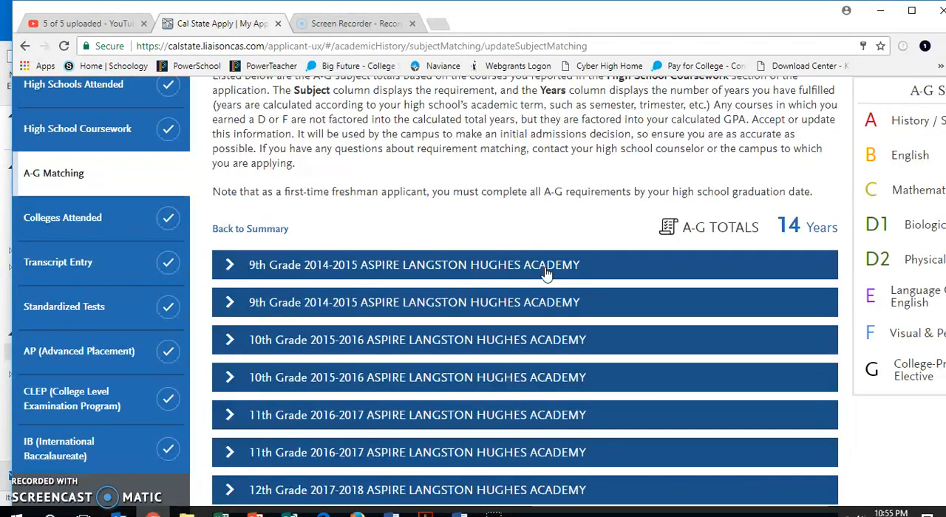
pyautogui.click(495, 266)
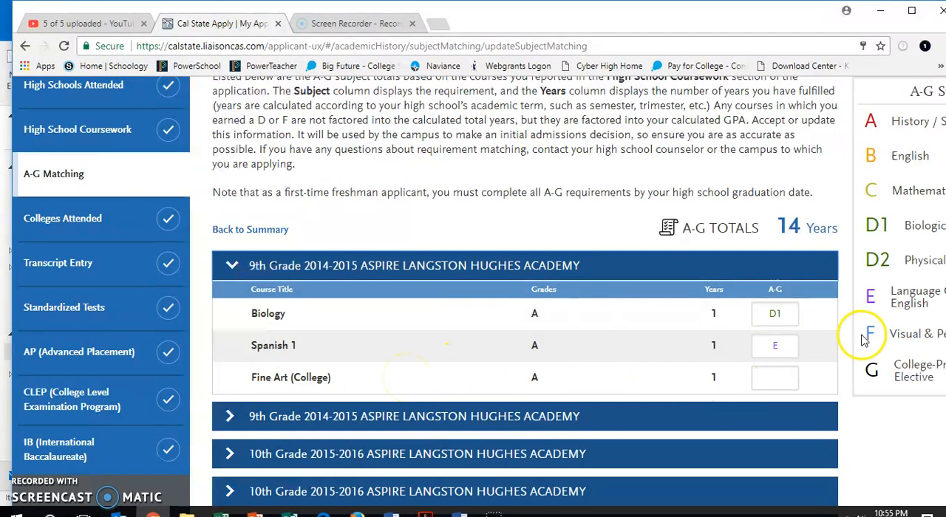
pyautogui.click(773, 380)
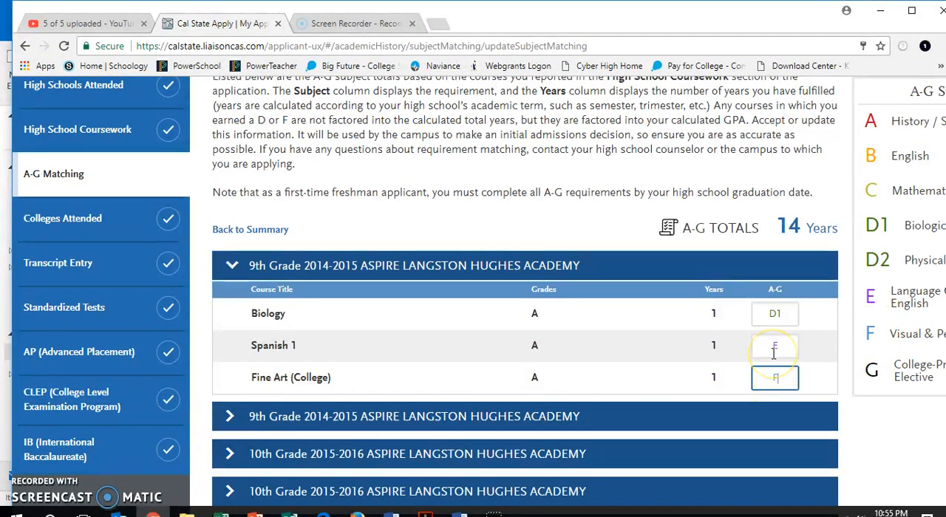
# - Expand the second 9th-grade and first 10th-grade terms to review their courses' assigned A-G subjects
pyautogui.click(662, 415)
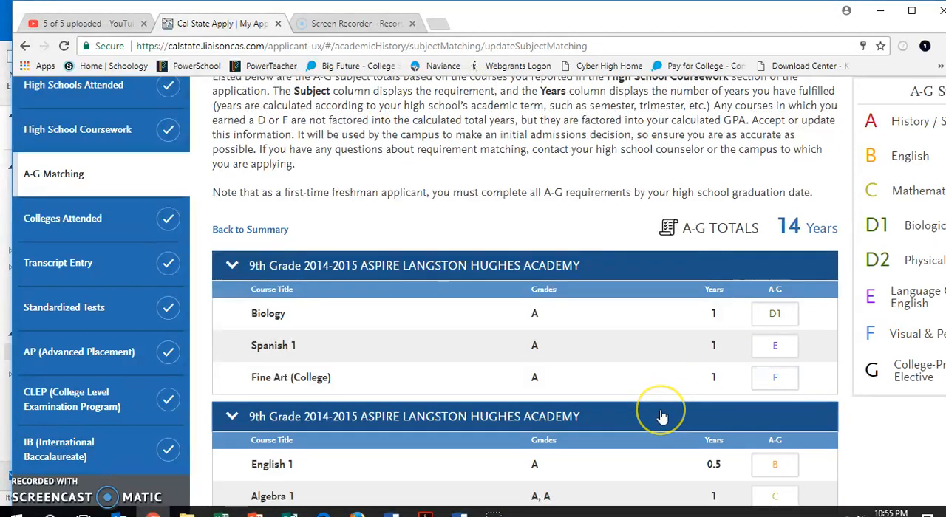
pyautogui.scroll(-2, 662, 418)
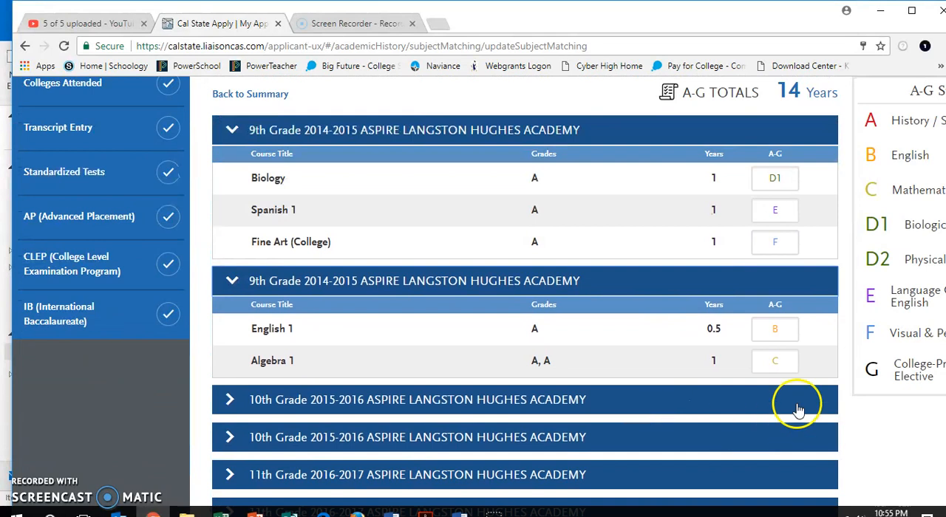
pyautogui.click(484, 402)
pyautogui.scroll(-1, 636, 442)
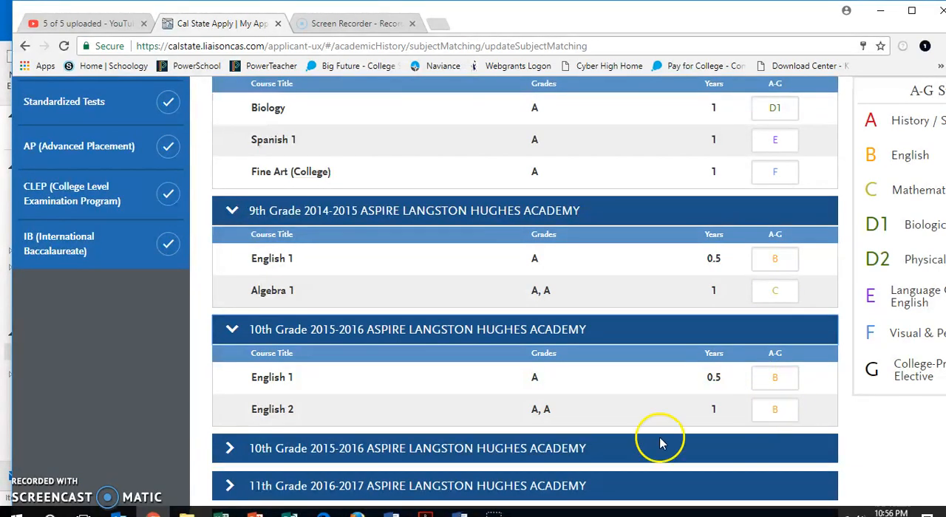
# - Expand the second 10th-grade term and assign subject A to History 17B (College)
pyautogui.click(637, 448)
pyautogui.scroll(-3, 637, 454)
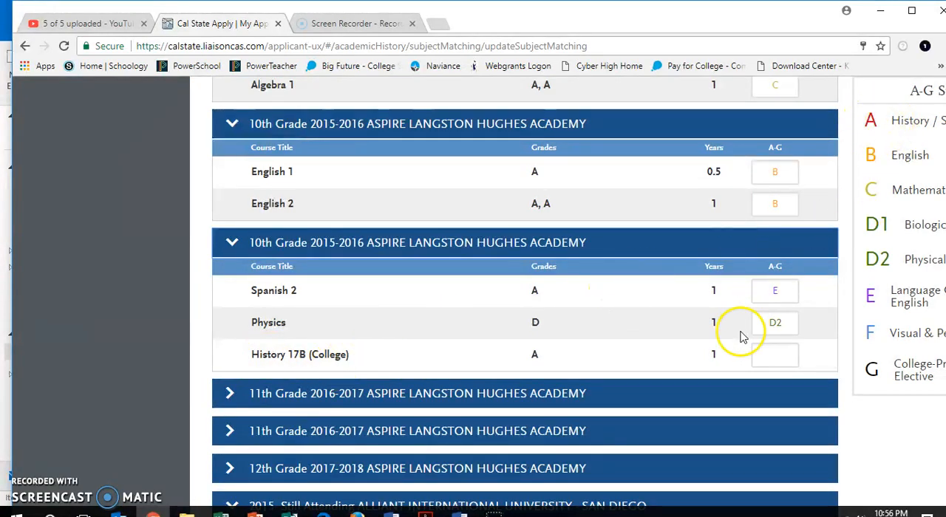
pyautogui.click(781, 352)
pyautogui.write('A')
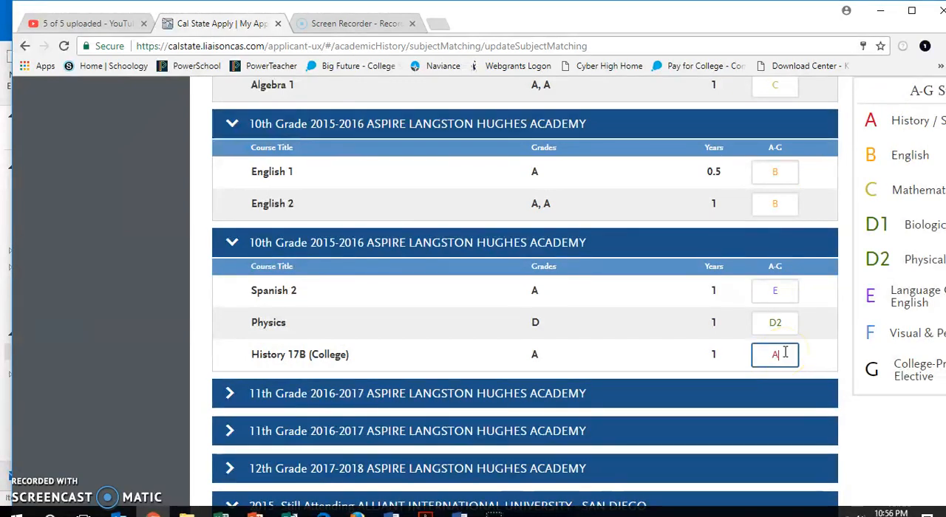
# - Expand the first 11th-grade term and assign subject B to English 1106 (College)
pyautogui.click(665, 394)
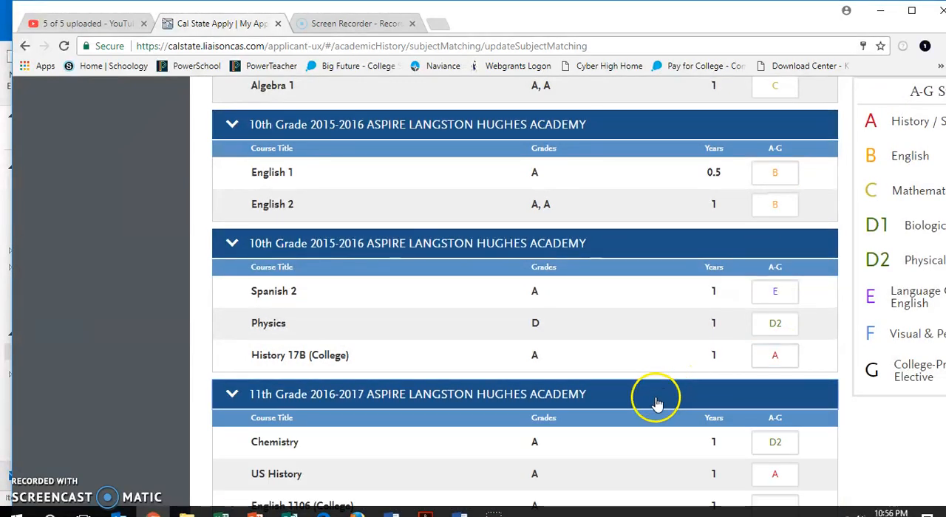
pyautogui.scroll(-2, 655, 401)
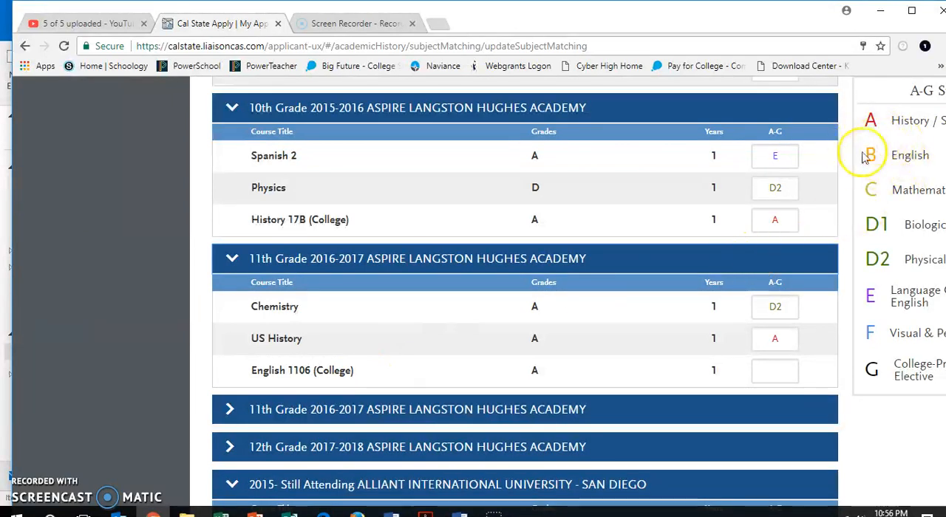
pyautogui.click(785, 378)
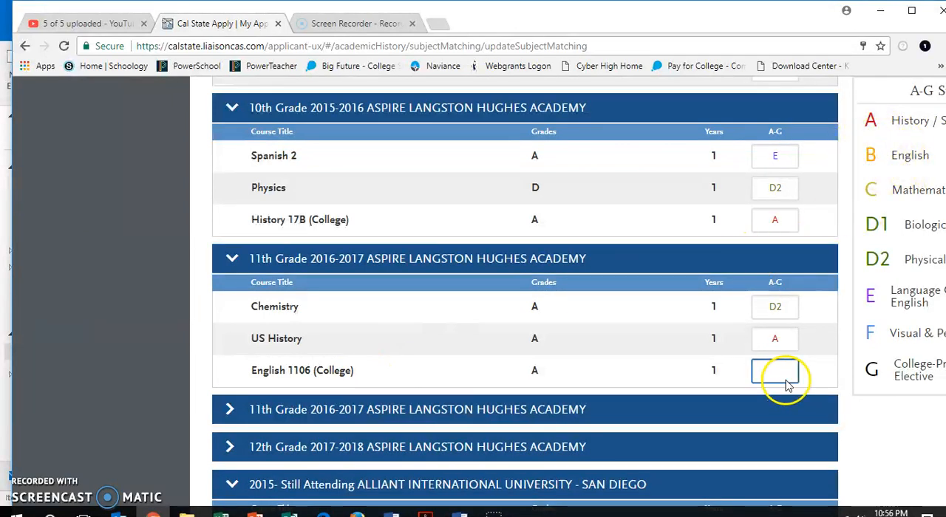
pyautogui.click(608, 420)
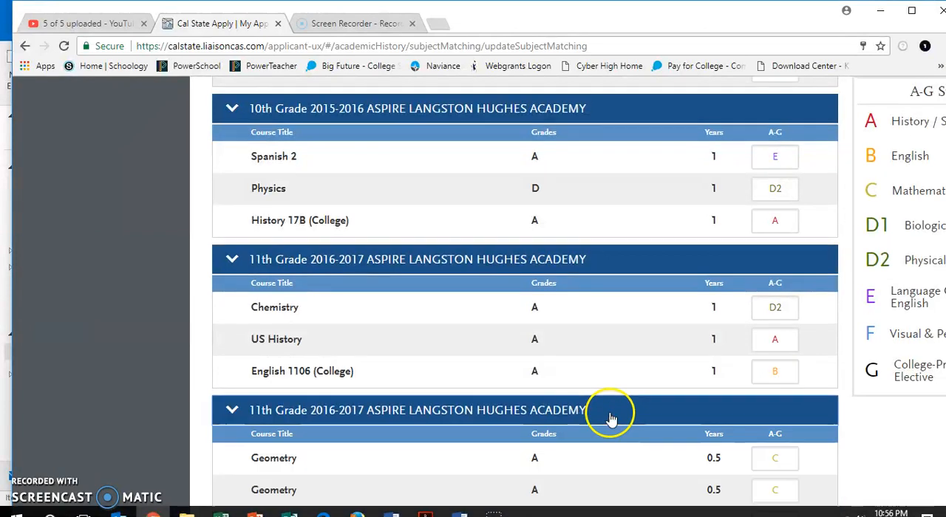
# - Expand the 12th-grade term and assign D2 to Physics, A to Political Science (College), and G to Business 26 (College)
pyautogui.scroll(-2, 658, 425)
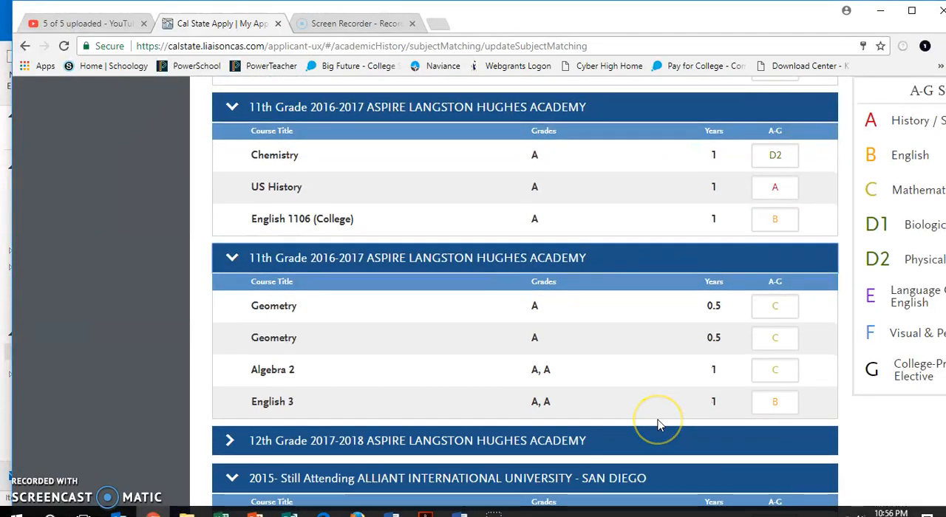
pyautogui.scroll(-1, 659, 425)
pyautogui.click(655, 399)
pyautogui.scroll(-3, 654, 400)
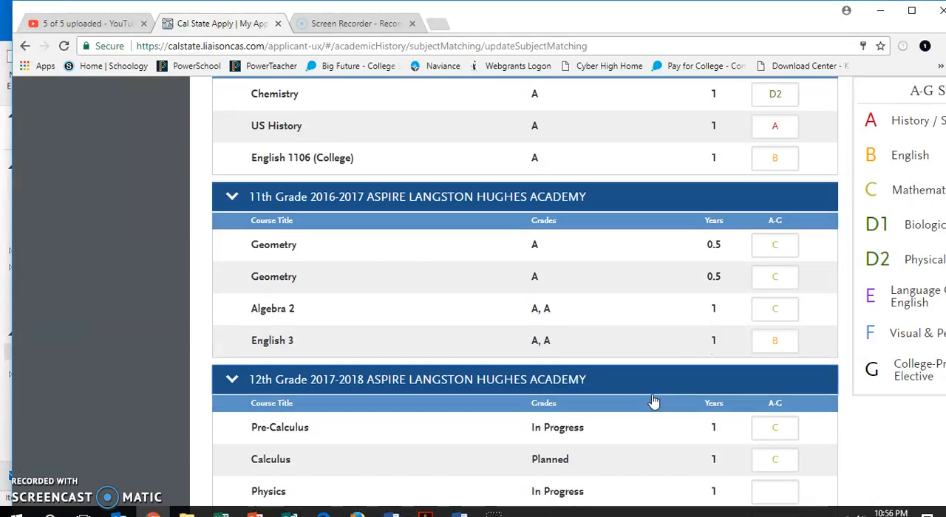
pyautogui.click(775, 258)
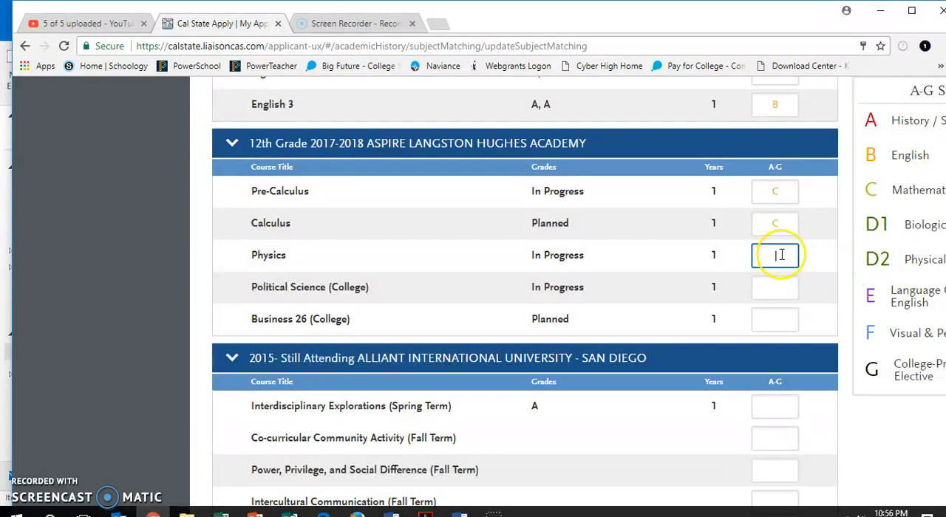
pyautogui.write('D2')
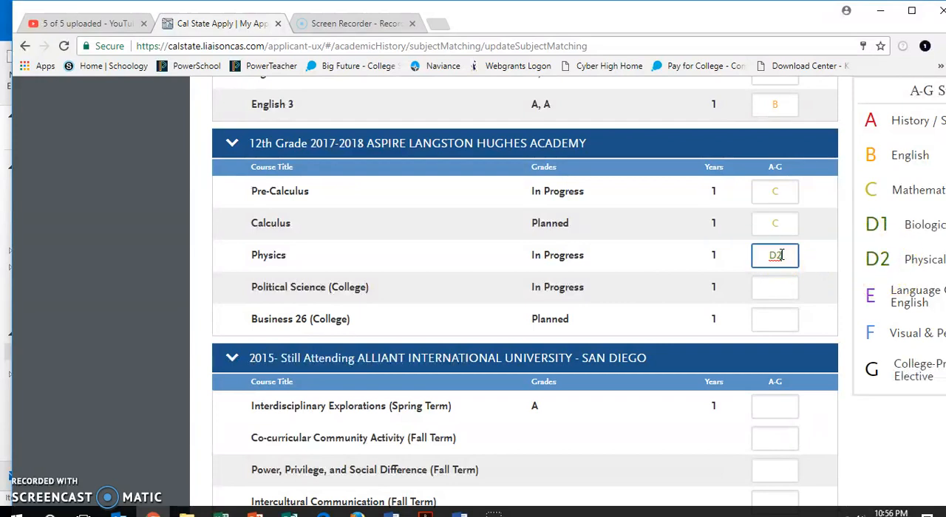
pyautogui.click(776, 290)
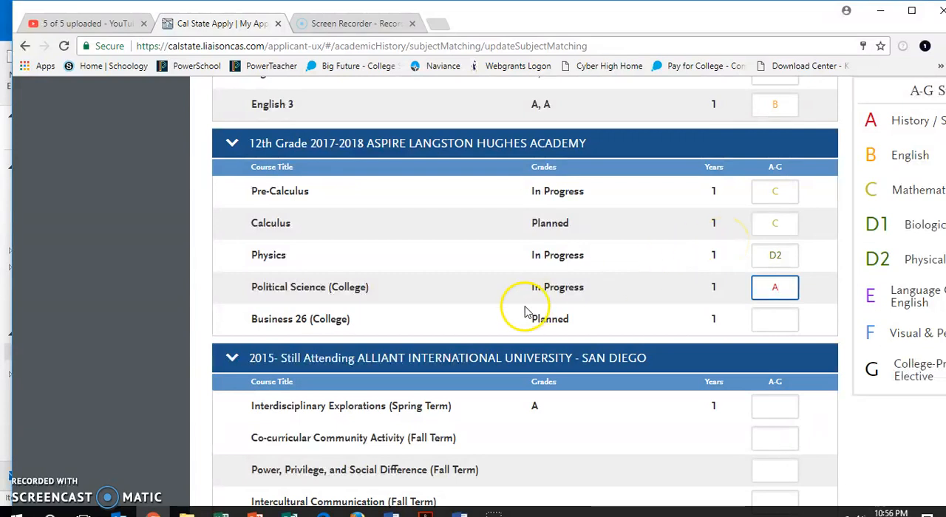
pyautogui.click(768, 318)
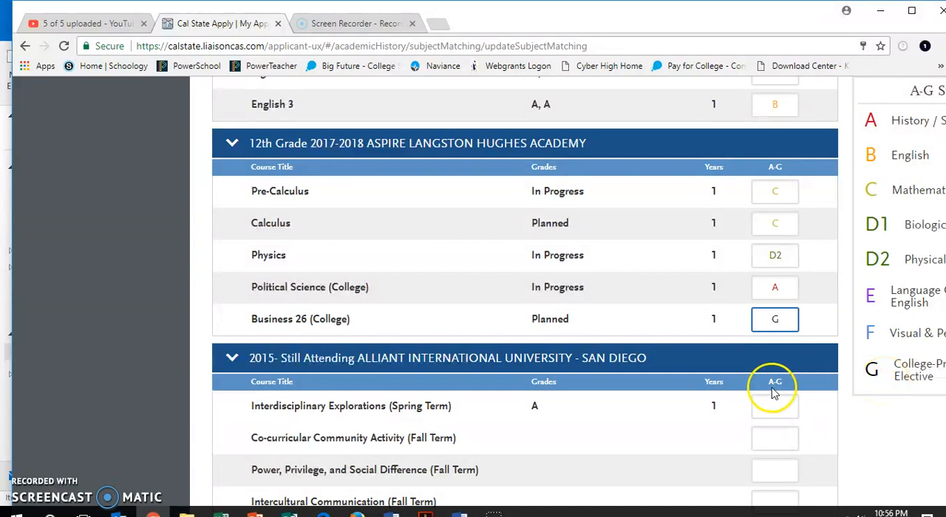
pyautogui.scroll(-4, 774, 393)
pyautogui.scroll(1, 773, 389)
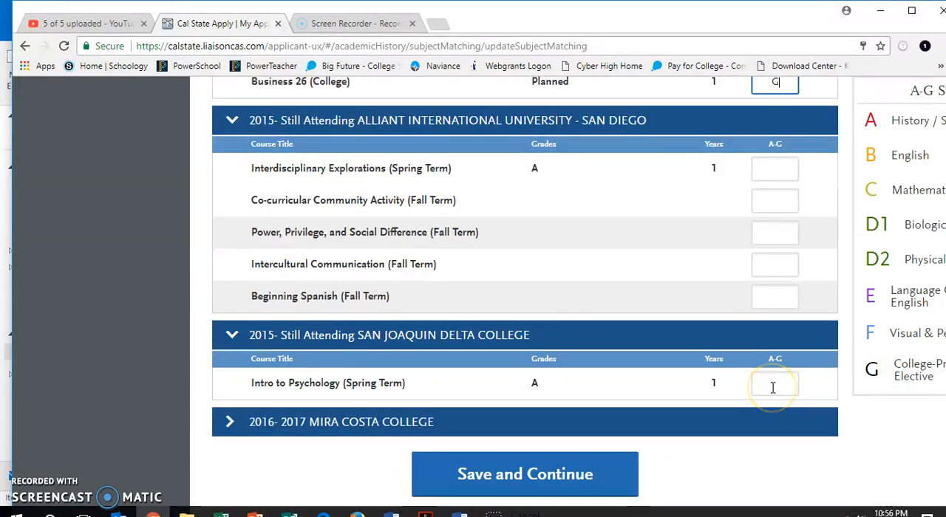
pyautogui.scroll(-1, 773, 388)
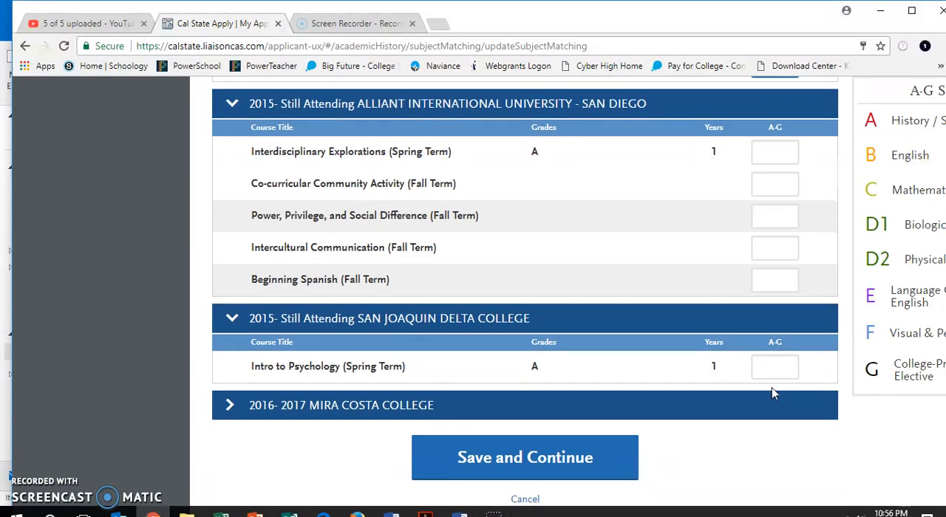
pyautogui.scroll(-1, 771, 393)
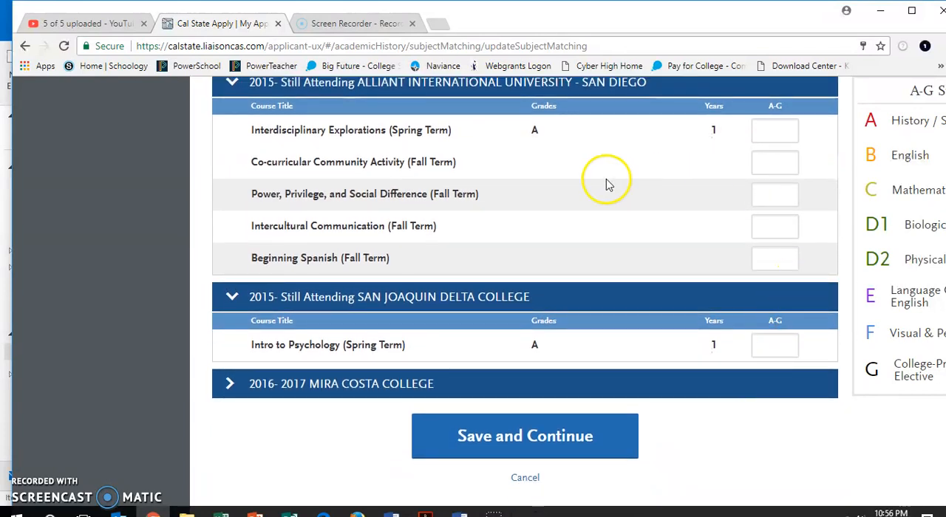